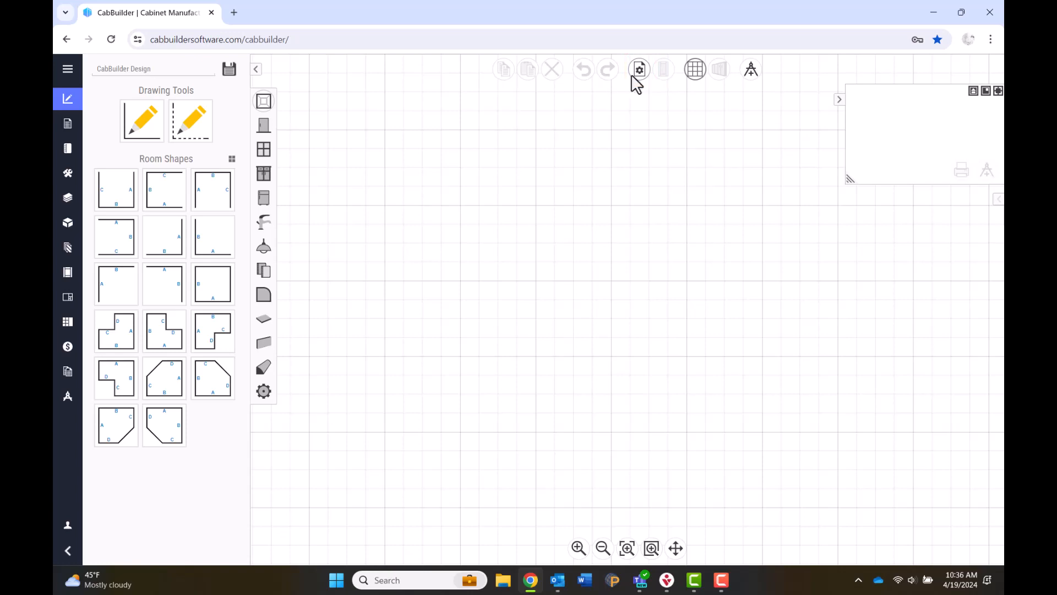
Name the design 'Design in 30' and enter the customer's kitchen as the job name.
{"action": "left_click", "coordinate": [634, 75]}
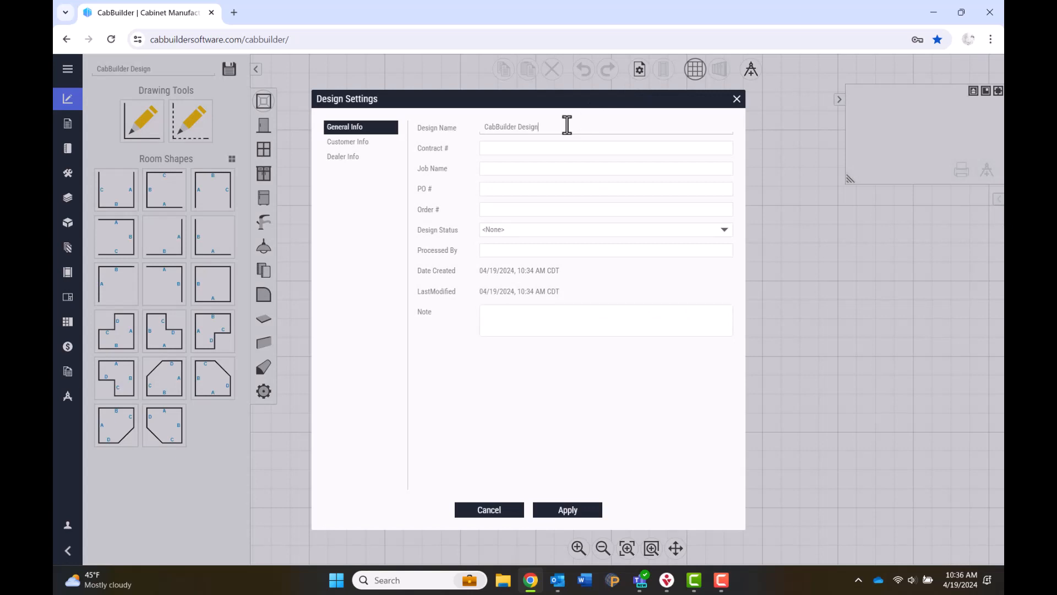
{"action": "left_click_drag", "start_coordinate": [567, 125], "coordinate": [444, 134]}
{"action": "type", "text": "De"}
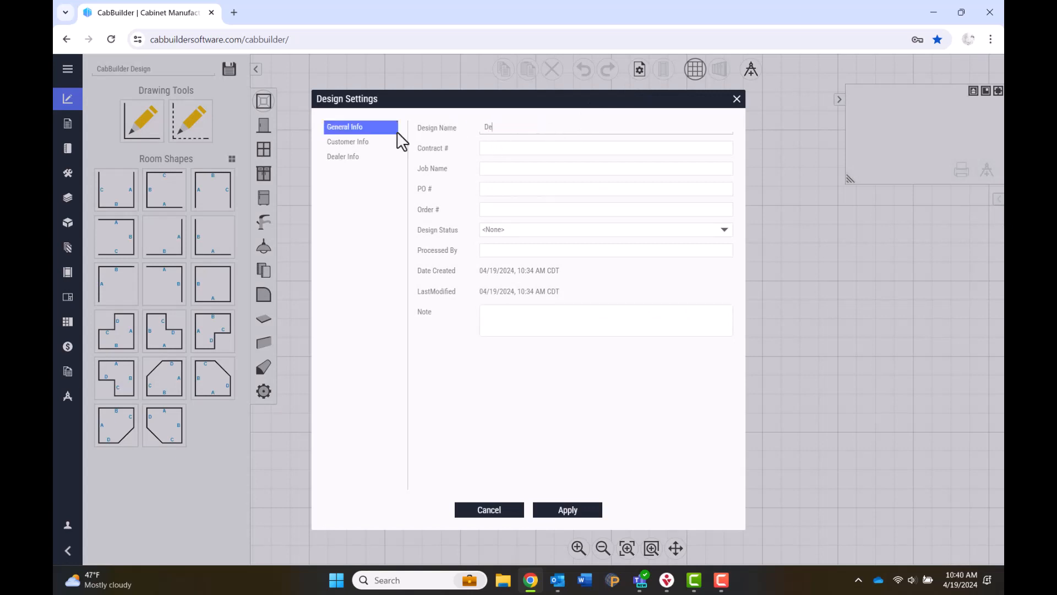
{"action": "type", "text": "sign in "}
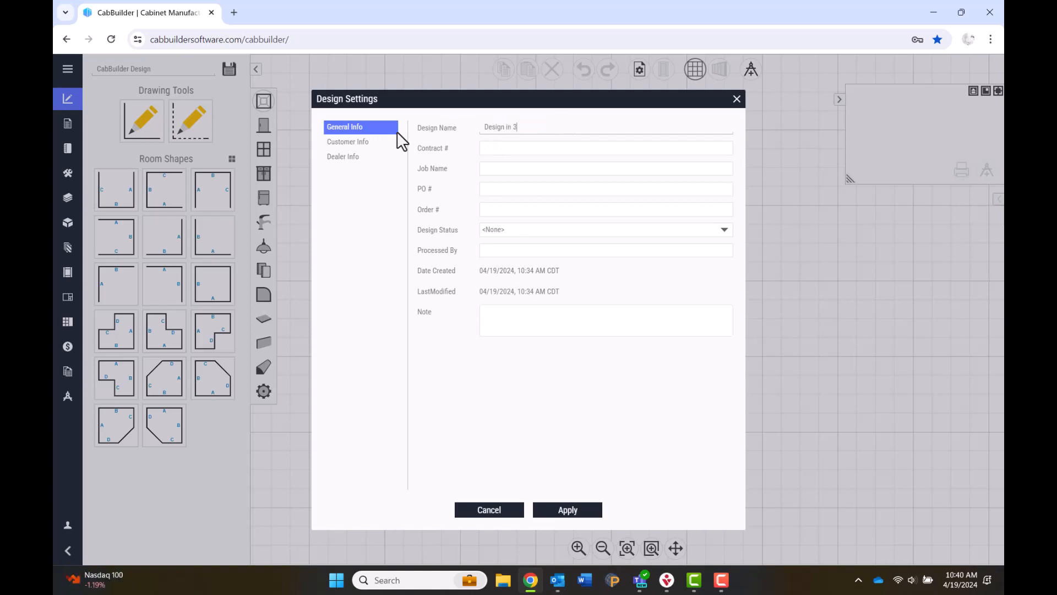
{"action": "type", "text": "30"}
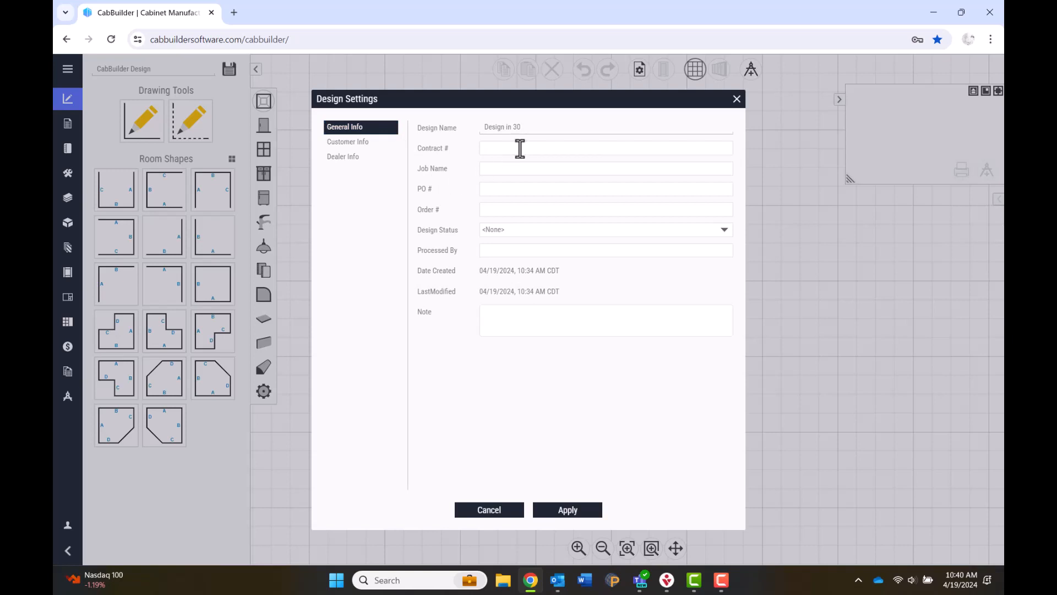
{"action": "left_click", "coordinate": [556, 168]}
{"action": "type", "text": "John Smith Kitchen"}
Set status to Preliminary Design, add a contact name and a design note, then view Customer Info.
{"action": "left_click", "coordinate": [555, 188]}
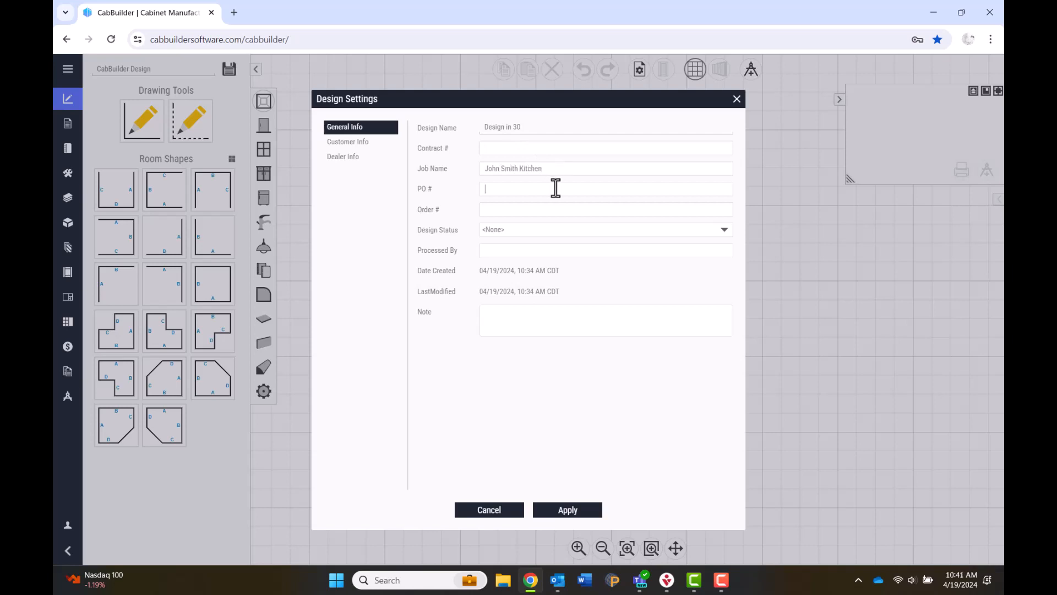
{"action": "left_click", "coordinate": [576, 208]}
{"action": "left_click", "coordinate": [637, 230]}
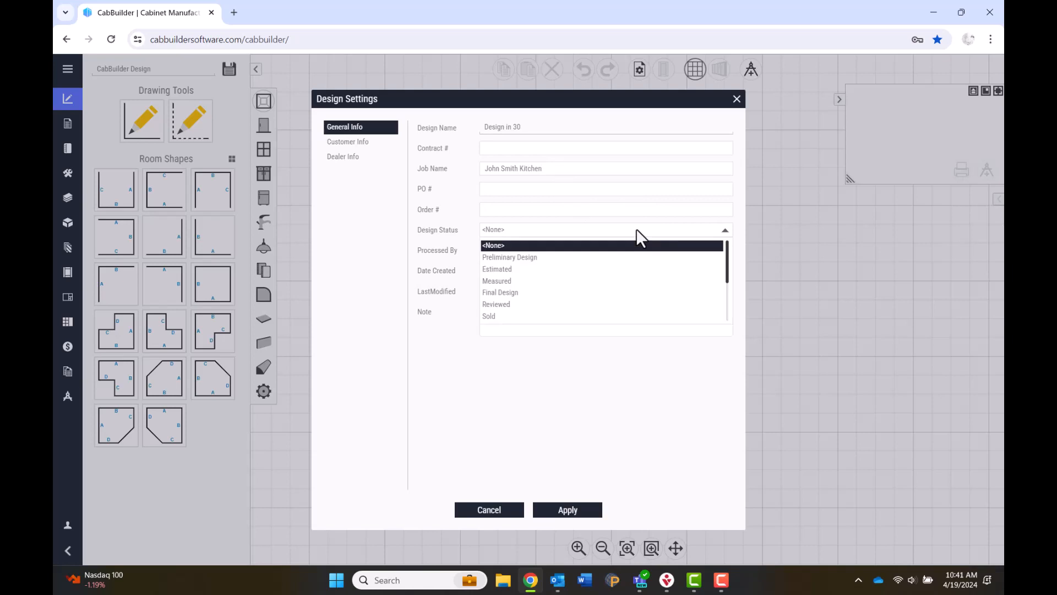
{"action": "scroll", "coordinate": [642, 278], "scroll_direction": "down", "scroll_amount": 3}
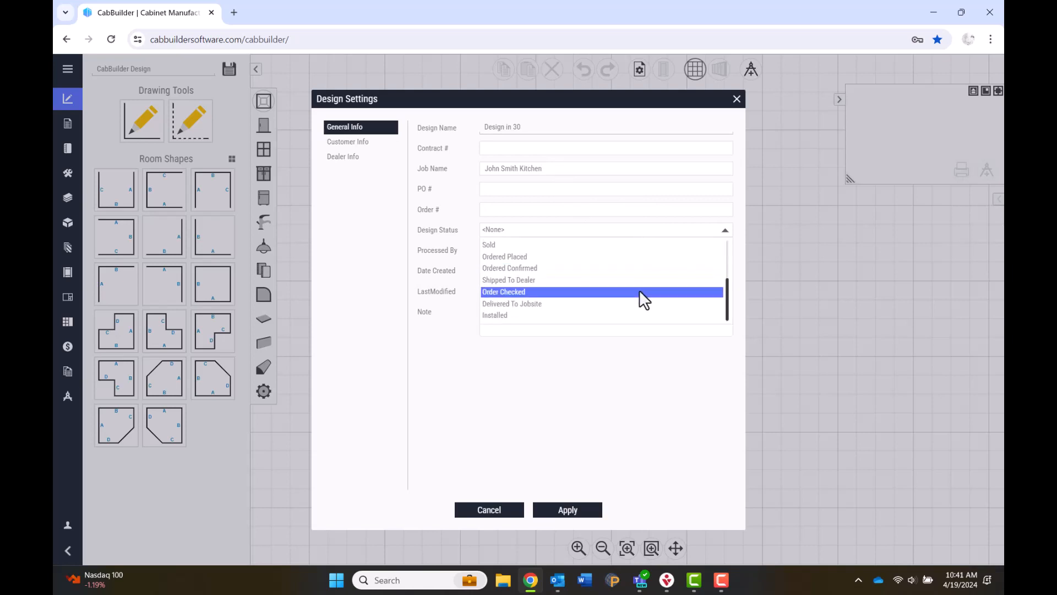
{"action": "scroll", "coordinate": [639, 290], "scroll_direction": "up", "scroll_amount": 3}
{"action": "left_click", "coordinate": [578, 261]}
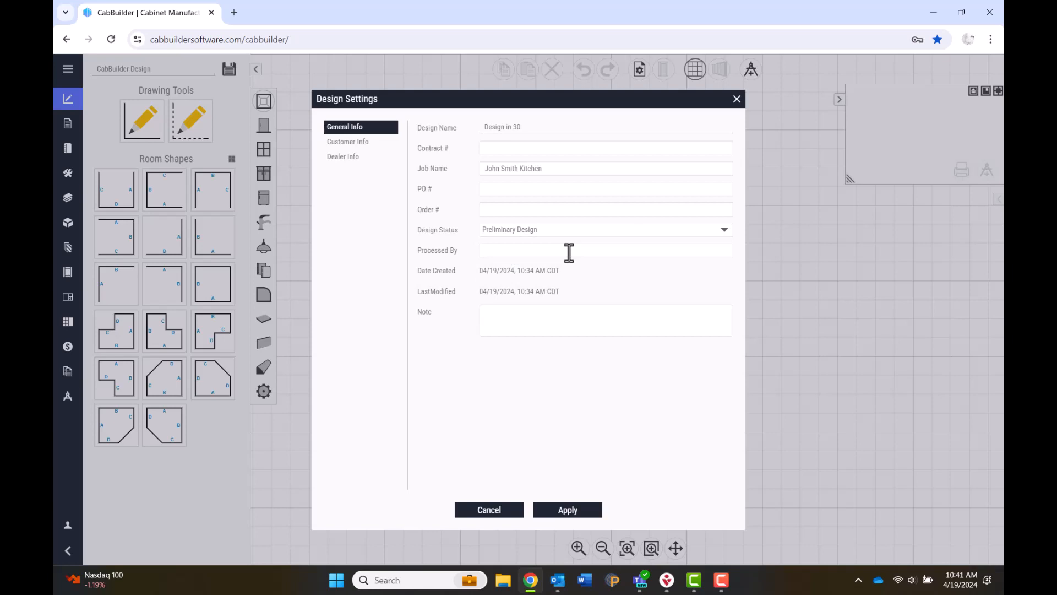
{"action": "type", "text": "Sally"}
{"action": "left_click", "coordinate": [550, 319]}
{"action": "type", "text": "Notes about the design"}
{"action": "left_click", "coordinate": [368, 142]}
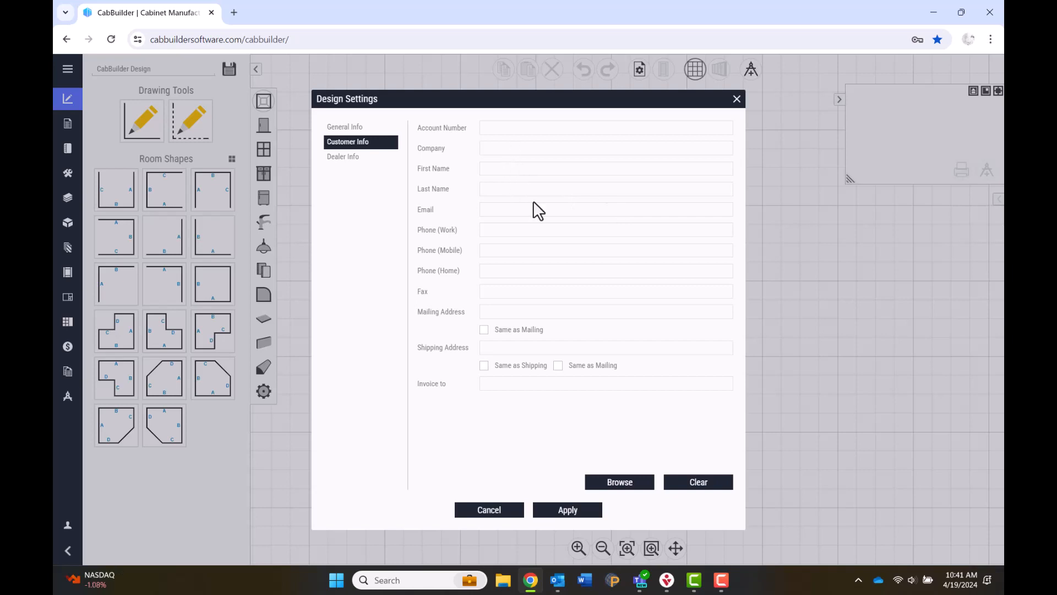
Attach a saved customer from the browse list, review Dealer Info, and apply the settings.
{"action": "left_click", "coordinate": [622, 481]}
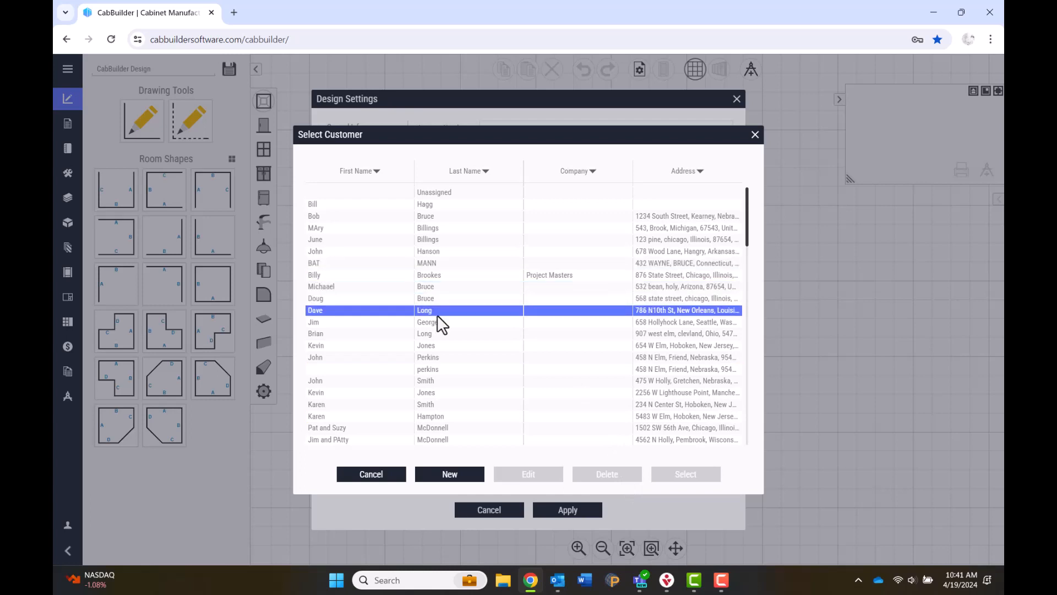
{"action": "left_click", "coordinate": [438, 334]}
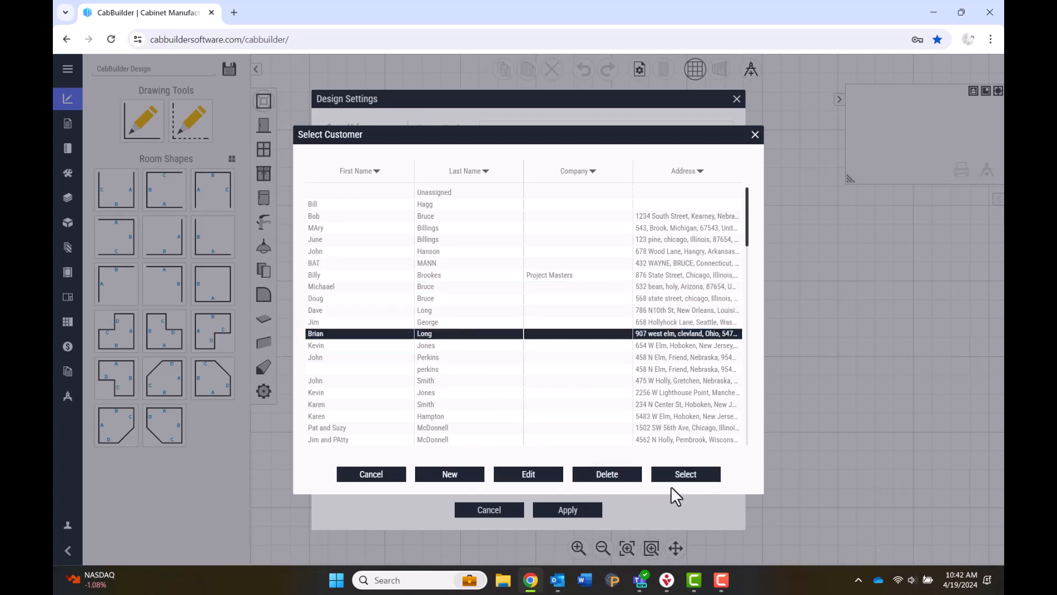
{"action": "left_click", "coordinate": [681, 474]}
{"action": "left_click", "coordinate": [347, 160]}
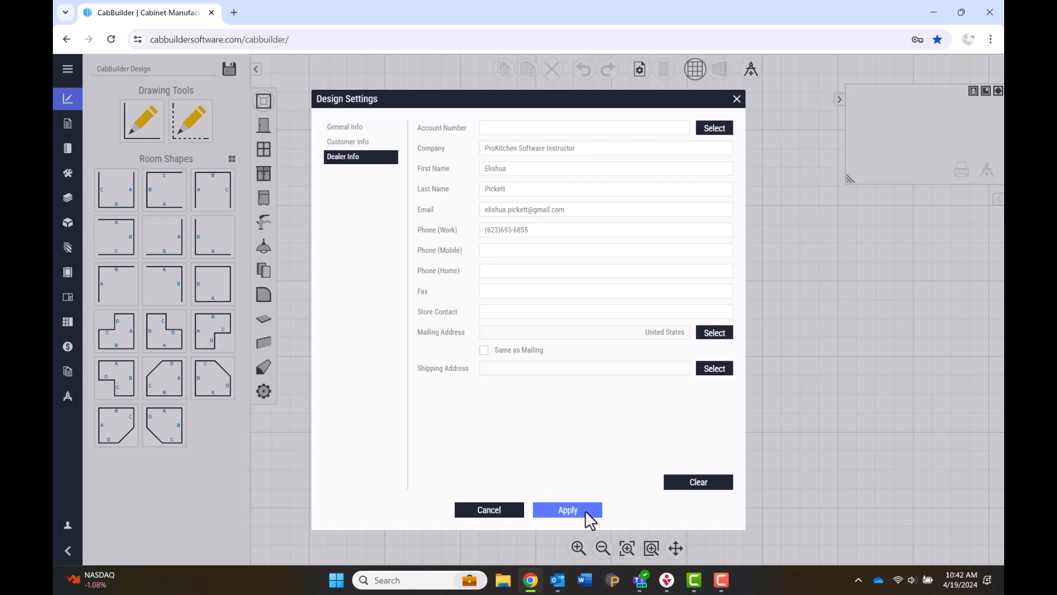
{"action": "left_click", "coordinate": [567, 510]}
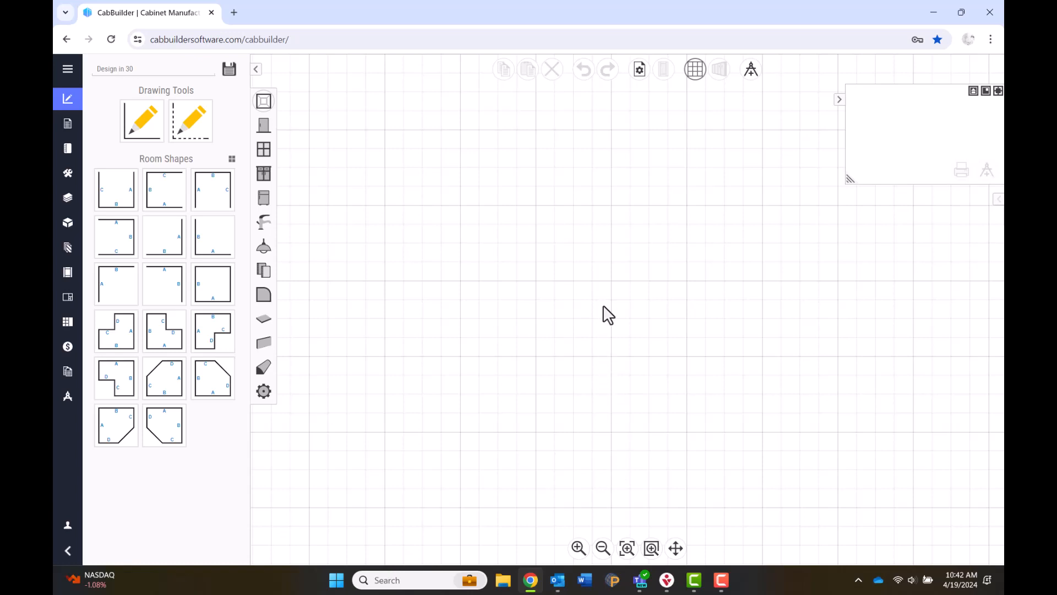
Pick Formica 180FX 9536 Quartzite Bianco as the room's countertop material.
{"action": "left_click", "coordinate": [270, 400]}
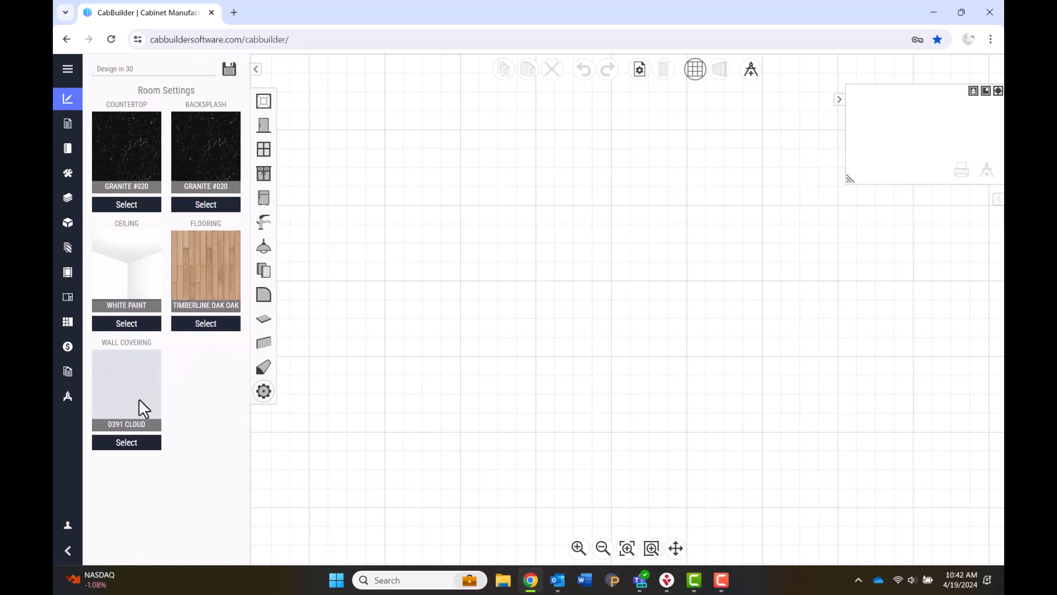
{"action": "left_click", "coordinate": [147, 205]}
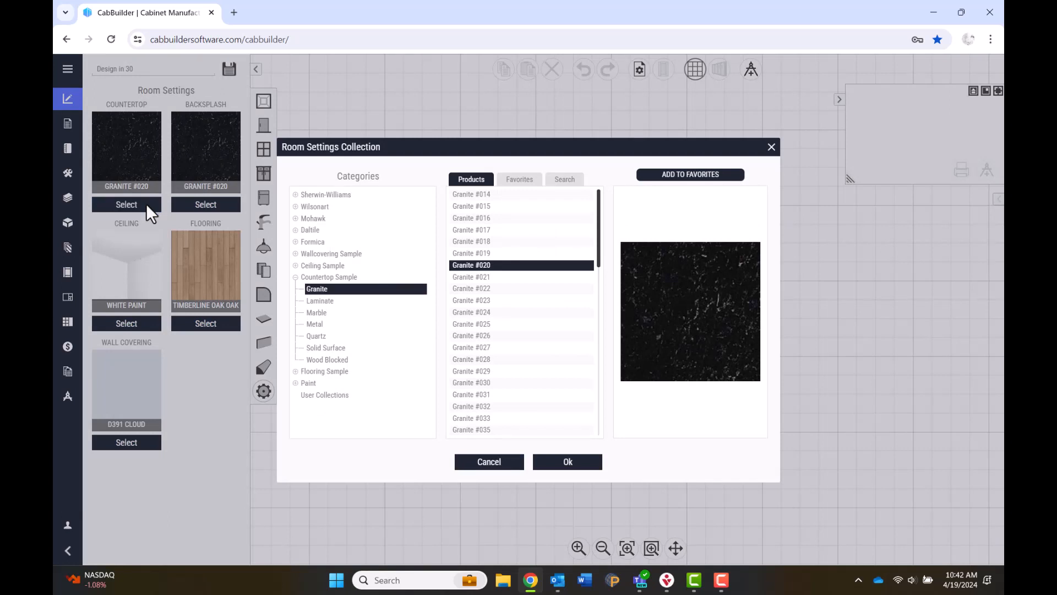
{"action": "left_click", "coordinate": [294, 242]}
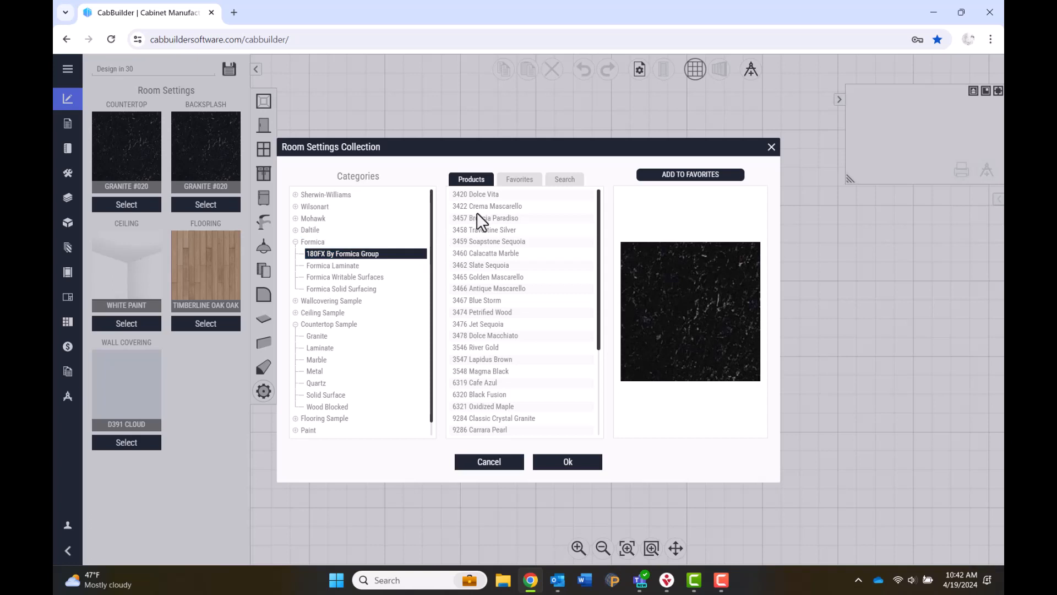
{"action": "mouse_move", "coordinate": [481, 256]}
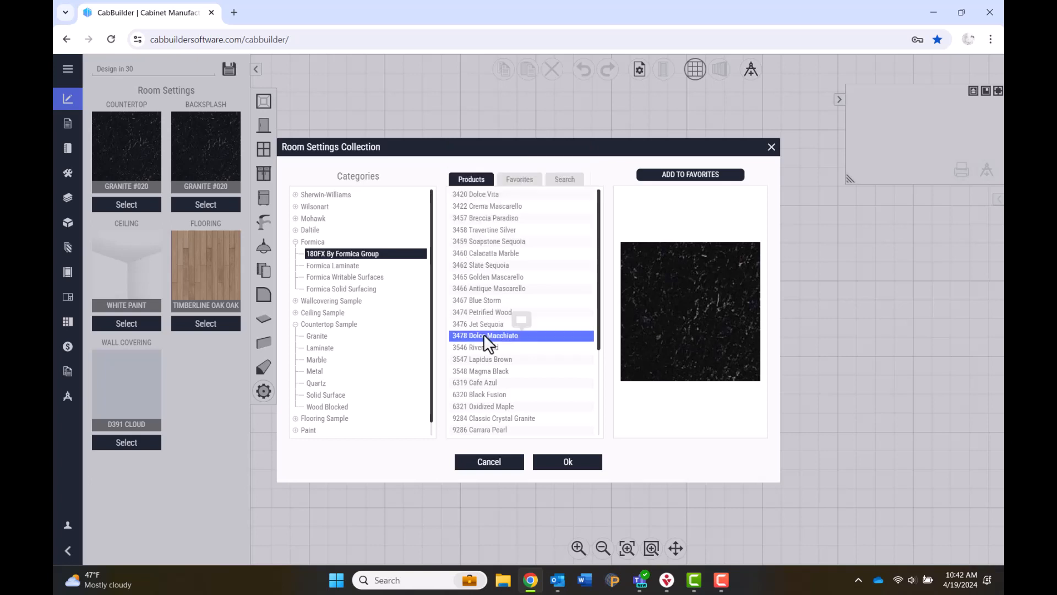
{"action": "scroll", "coordinate": [498, 406], "scroll_direction": "down", "scroll_amount": 3}
{"action": "left_click", "coordinate": [498, 405]}
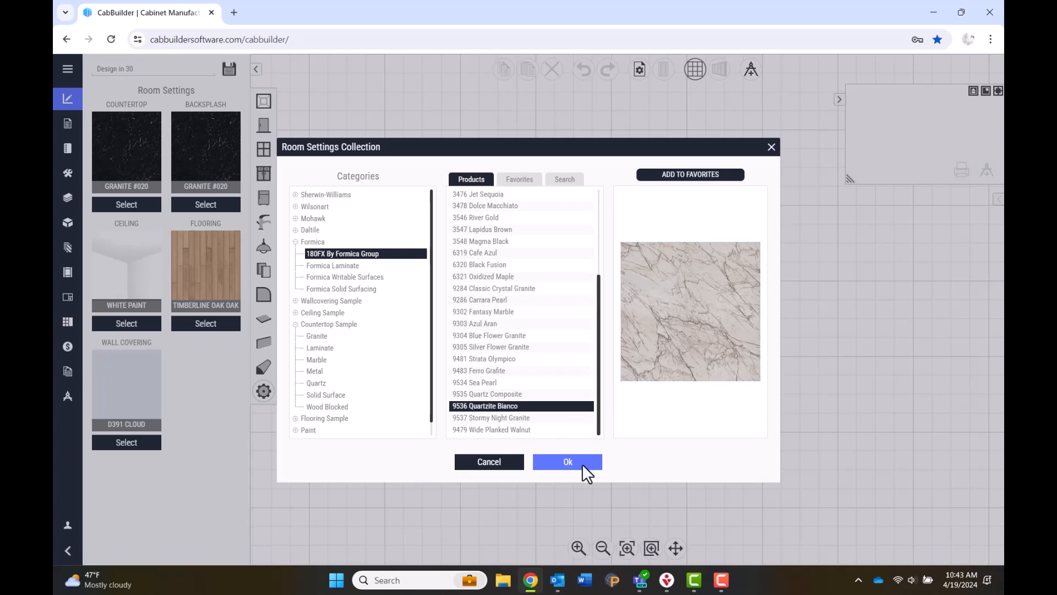
Confirm the Quartzite countertop and set the backsplash to wallcovering Tile #008.
{"action": "left_click", "coordinate": [568, 462]}
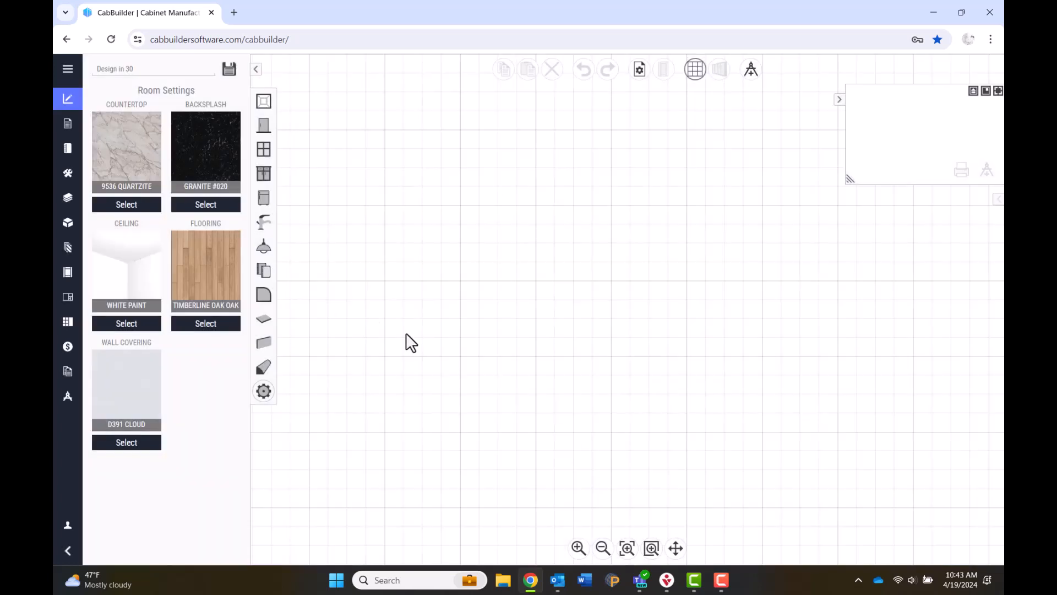
{"action": "left_click", "coordinate": [210, 202]}
{"action": "left_click", "coordinate": [295, 277]}
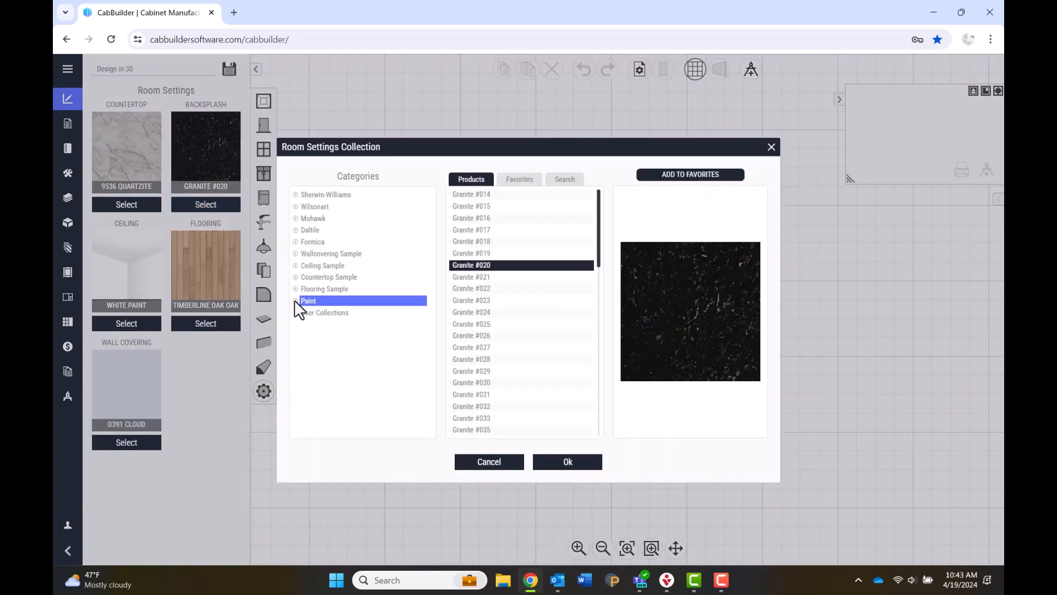
{"action": "left_click", "coordinate": [296, 253]}
{"action": "left_click", "coordinate": [313, 277]}
{"action": "left_click", "coordinate": [467, 276]}
{"action": "left_click", "coordinate": [568, 461]}
Set the ceiling to Sherwin-Williams SW 7011 Natural Choice via an all-category search.
{"action": "left_click", "coordinate": [127, 323]}
{"action": "left_click", "coordinate": [295, 194]}
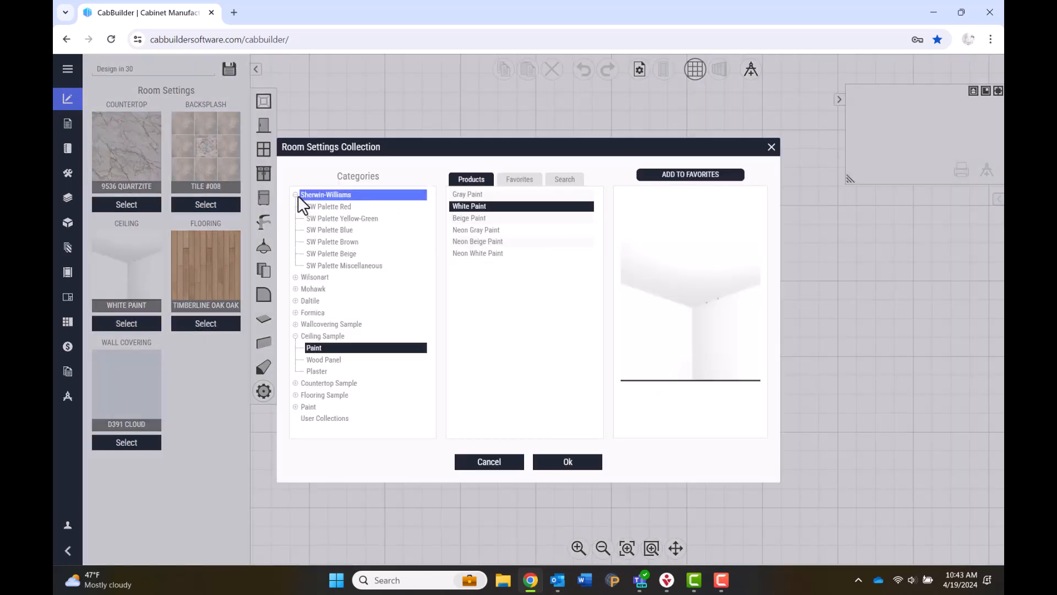
{"action": "left_click", "coordinate": [356, 242]}
{"action": "scroll", "coordinate": [537, 309], "scroll_direction": "down", "scroll_amount": 3}
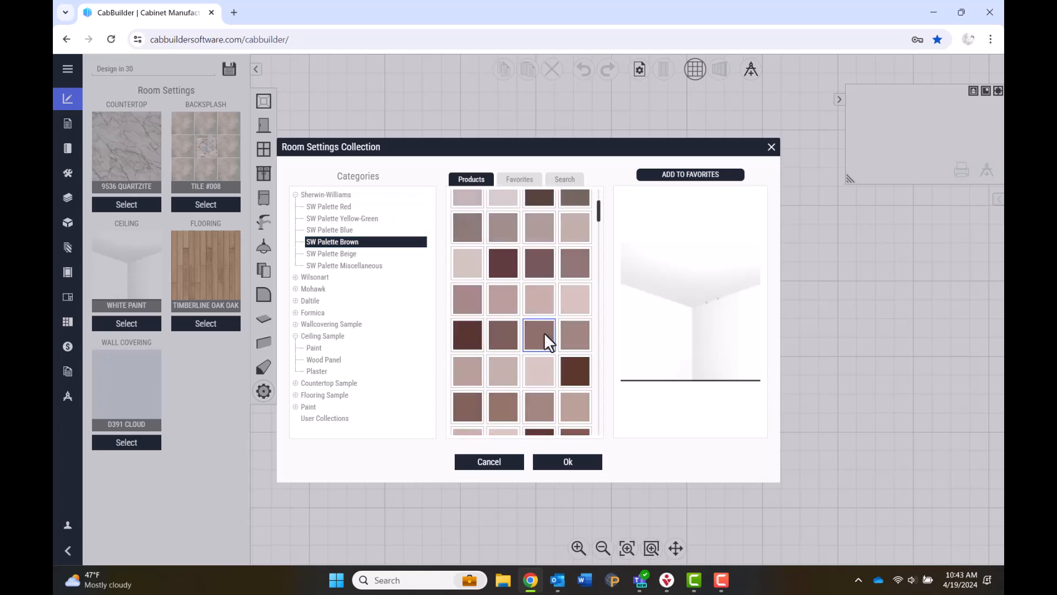
{"action": "left_click", "coordinate": [571, 183]}
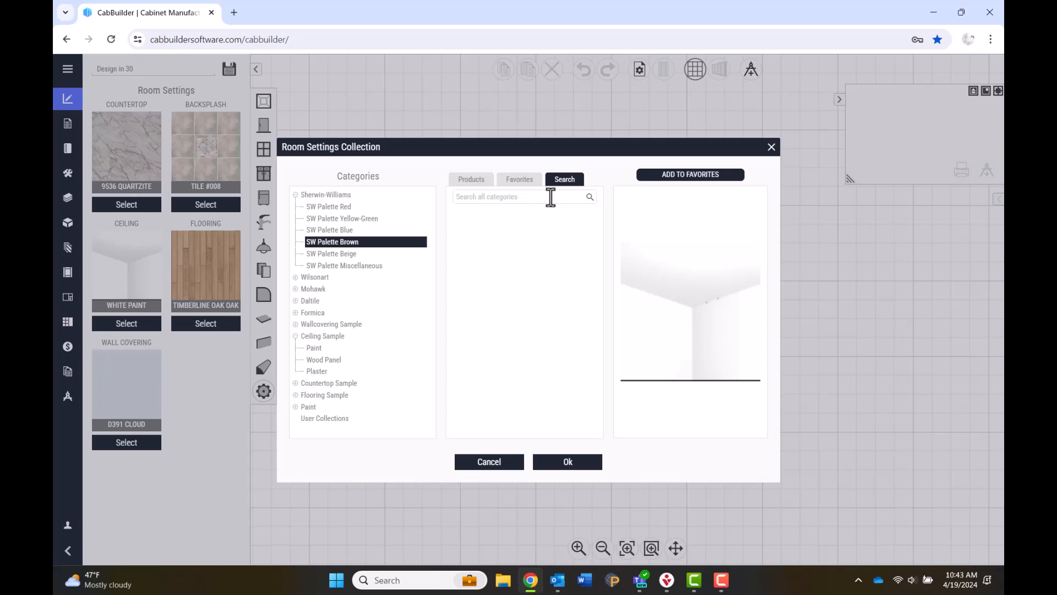
{"action": "type", "text": "natural choice"}
{"action": "left_click", "coordinate": [590, 196]}
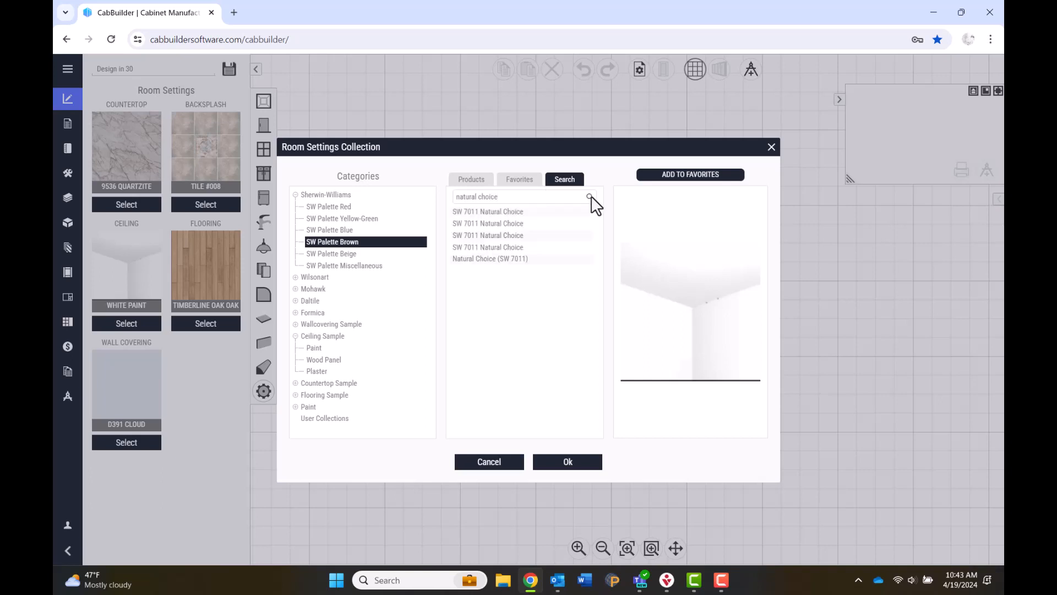
{"action": "left_click", "coordinate": [511, 213]}
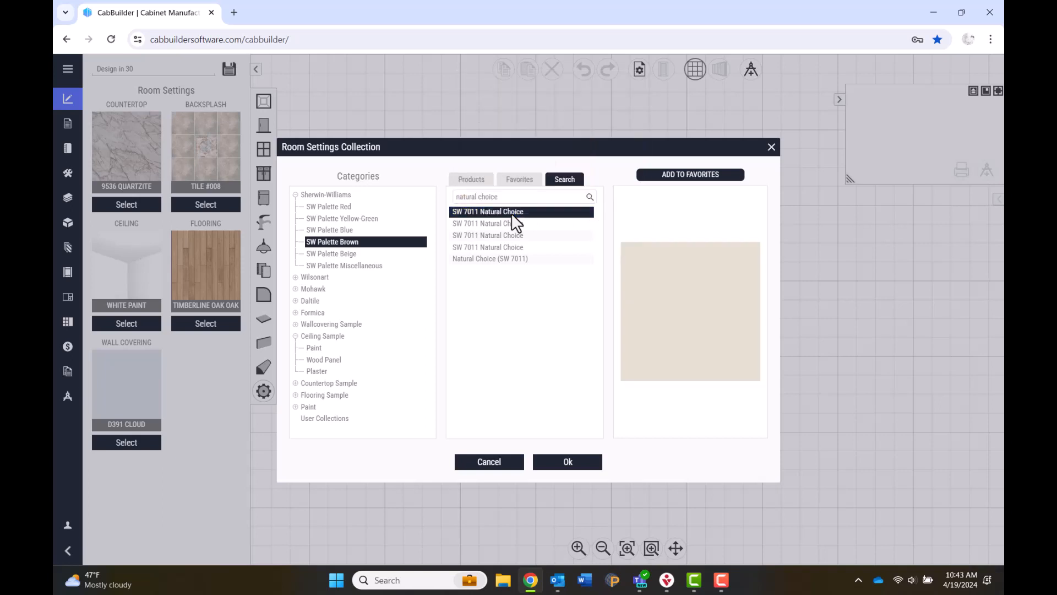
{"action": "left_click", "coordinate": [573, 463]}
Set the flooring to a darker luxury vinyl plank.
{"action": "left_click", "coordinate": [179, 323]}
{"action": "left_click", "coordinate": [307, 336]}
{"action": "left_click", "coordinate": [326, 371]}
{"action": "left_click", "coordinate": [346, 381]}
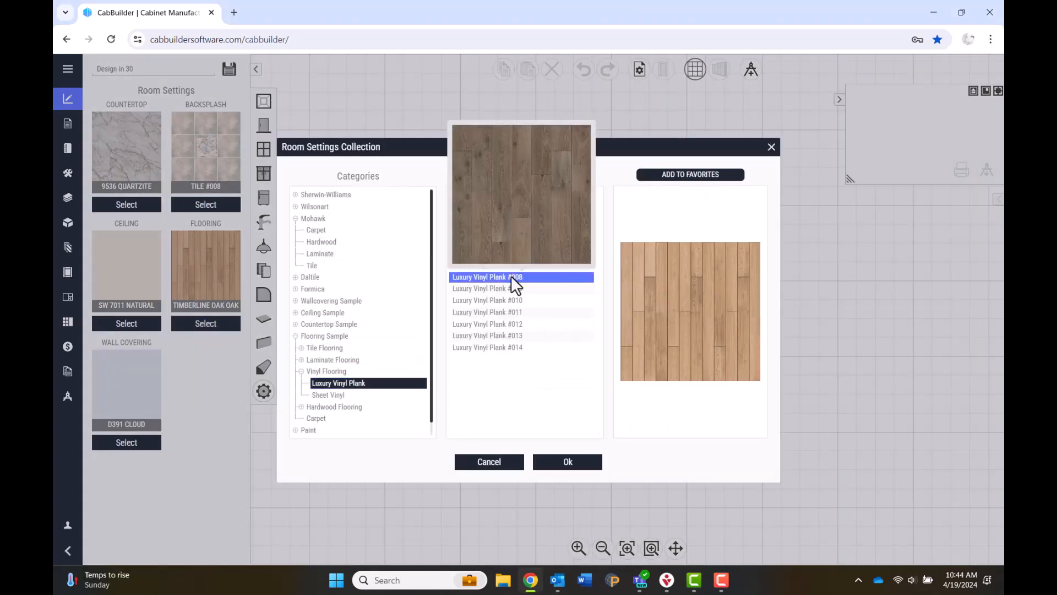
{"action": "left_click", "coordinate": [519, 289]}
{"action": "left_click", "coordinate": [568, 462]}
Set the walls to SW 7011 Natural Choice.
{"action": "left_click", "coordinate": [127, 442]}
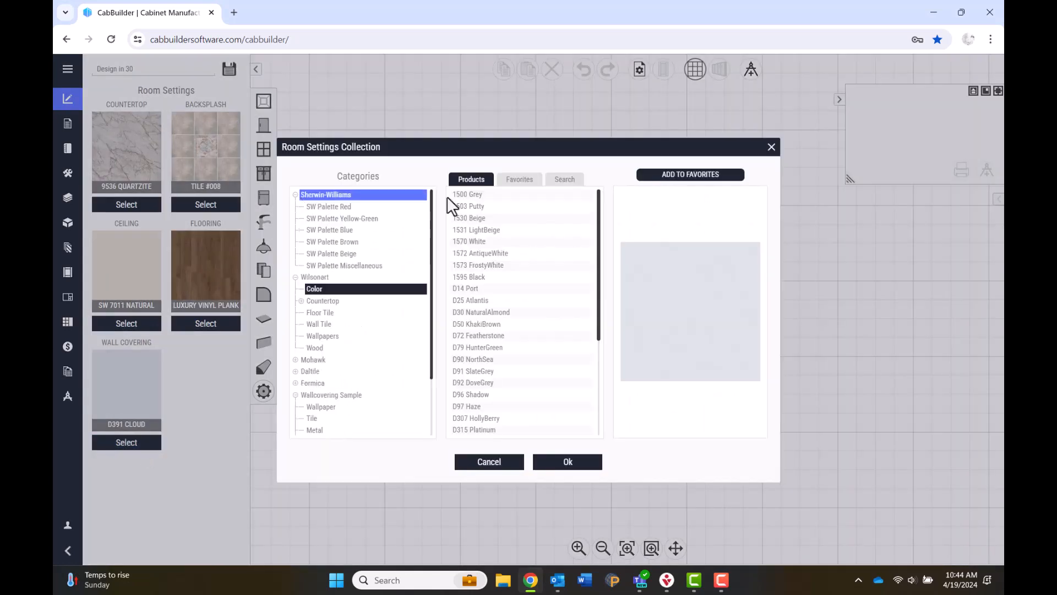
{"action": "left_click", "coordinate": [564, 179]}
{"action": "left_click", "coordinate": [556, 193]}
{"action": "type", "text": "natural choice"}
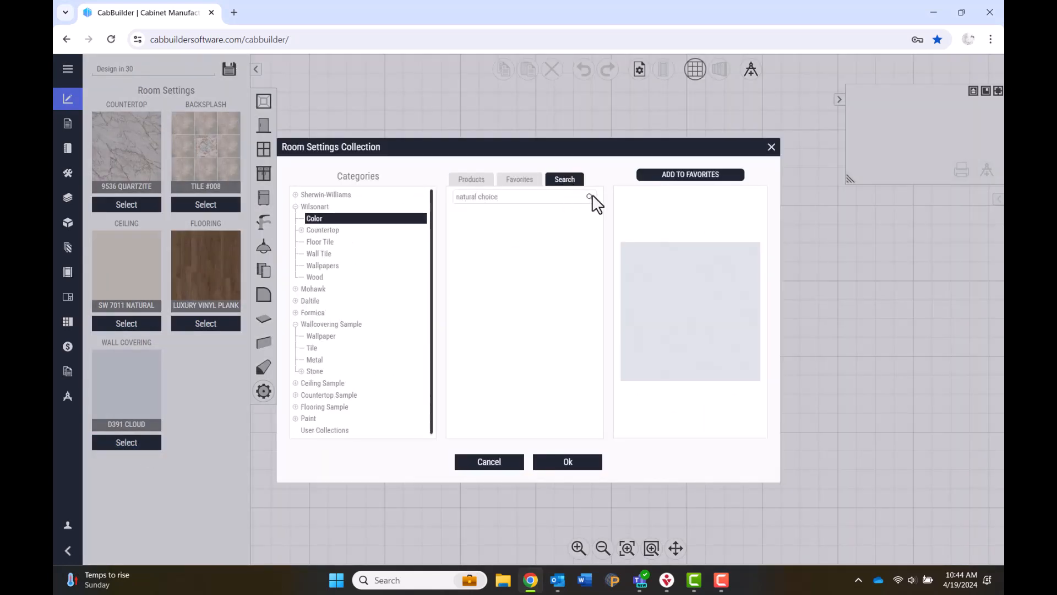
{"action": "left_click", "coordinate": [590, 197]}
{"action": "left_click", "coordinate": [544, 213]}
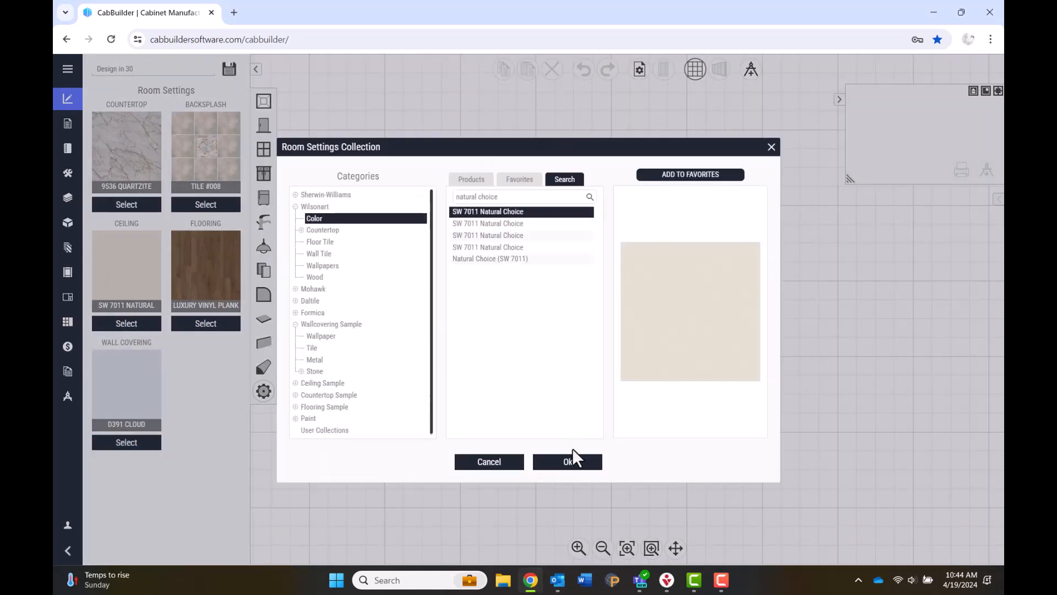
{"action": "left_click", "coordinate": [576, 465]}
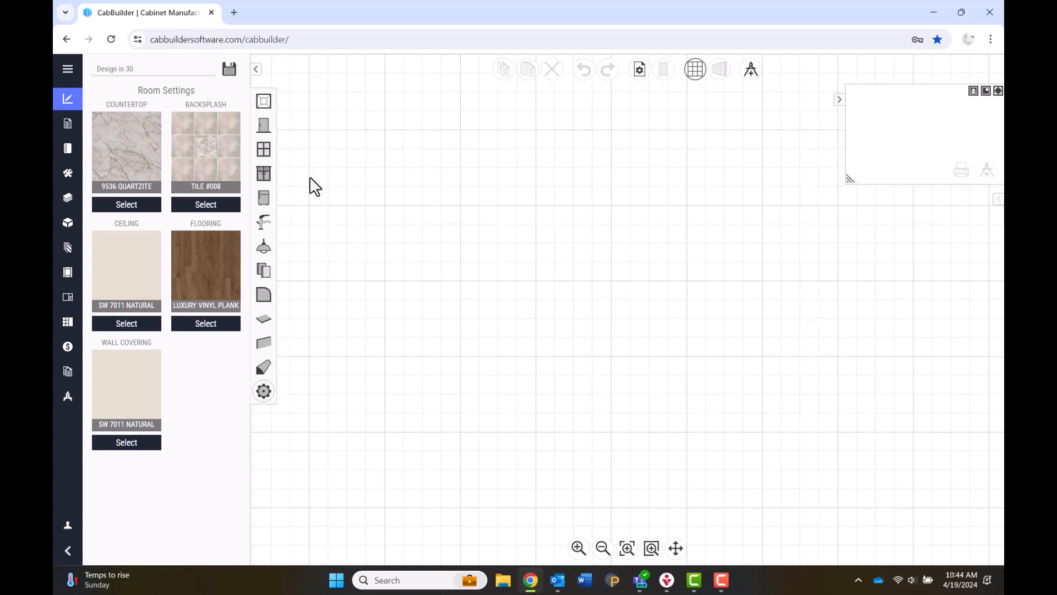
Draw Wall A and set its length to exactly 174".
{"action": "left_click", "coordinate": [264, 102]}
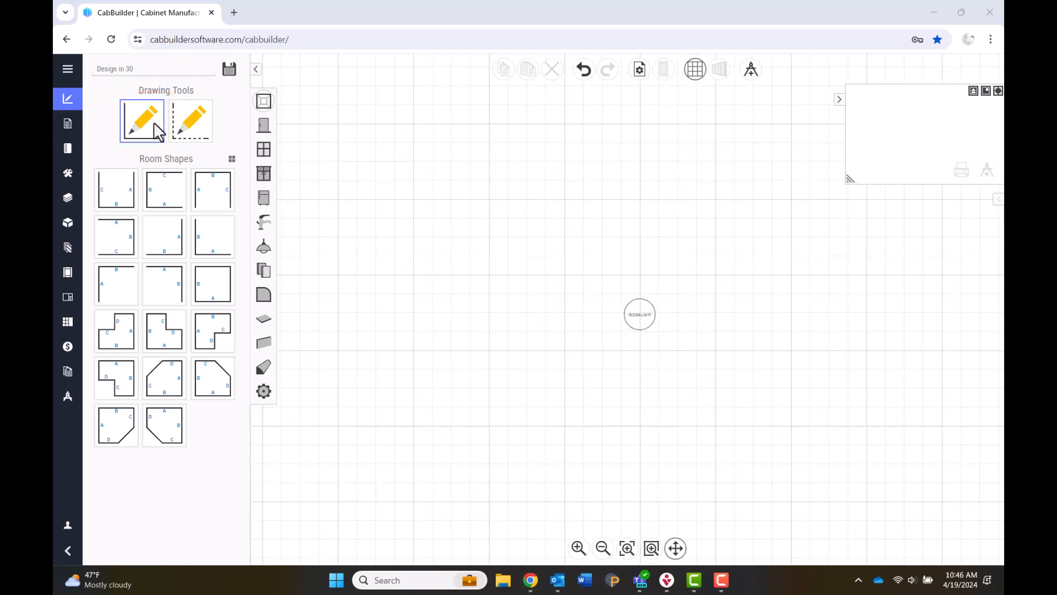
{"action": "left_click", "coordinate": [154, 126]}
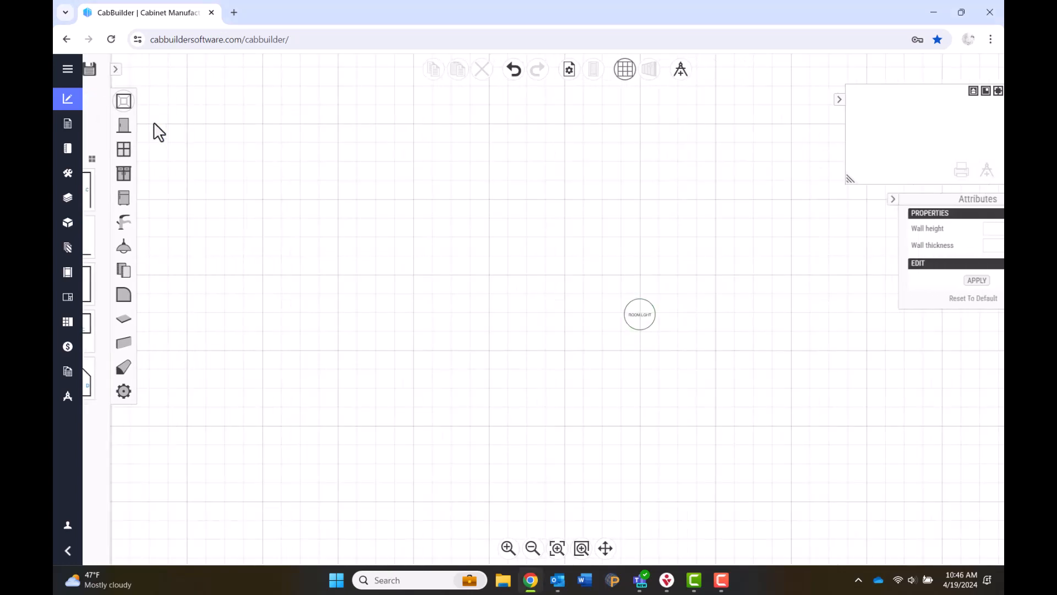
{"action": "left_click_drag", "start_coordinate": [438, 250], "coordinate": [907, 252]}
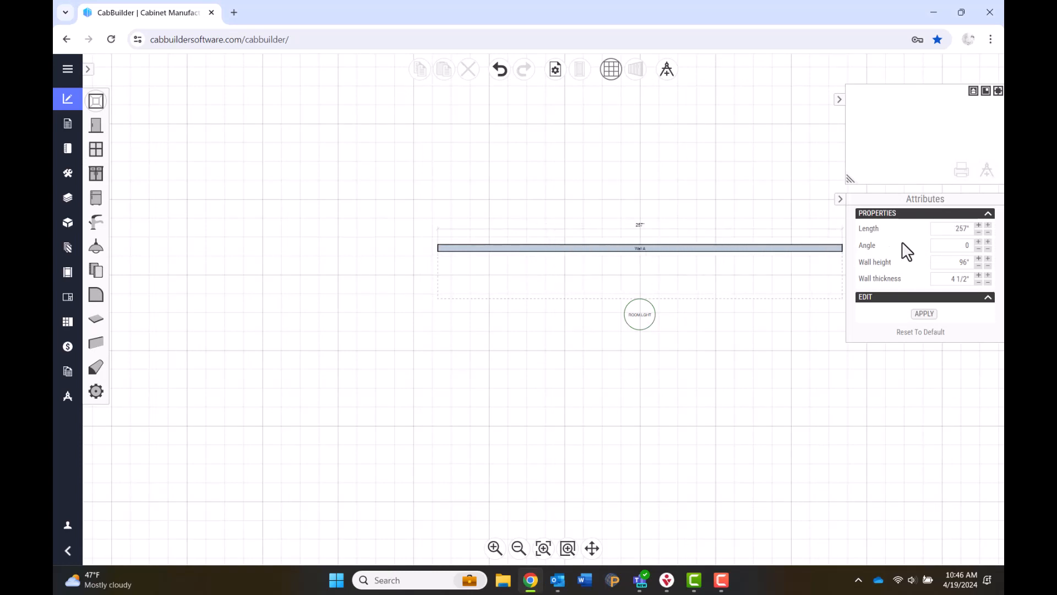
{"action": "left_click", "coordinate": [938, 231]}
{"action": "left_click_drag", "start_coordinate": [937, 231], "coordinate": [973, 229]}
{"action": "type", "text": "174"}
{"action": "left_click", "coordinate": [980, 227]}
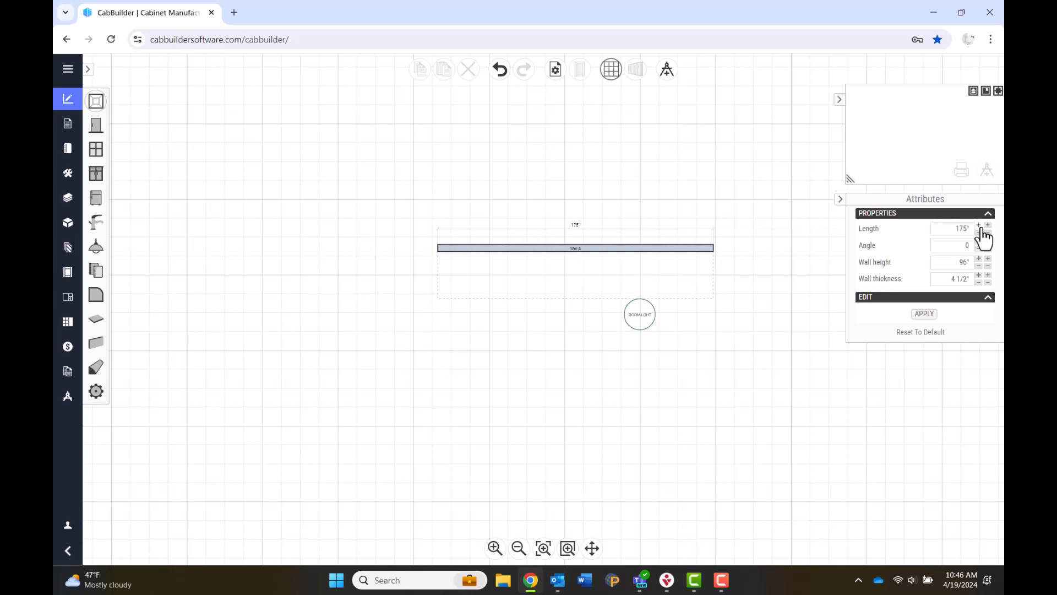
{"action": "left_click", "coordinate": [980, 226]}
{"action": "left_click", "coordinate": [979, 232]}
{"action": "left_click", "coordinate": [979, 231]}
{"action": "left_click", "coordinate": [979, 231]}
{"action": "left_click", "coordinate": [988, 226]}
{"action": "left_click", "coordinate": [989, 232]}
{"action": "key", "text": "Tab"}
{"action": "key", "text": "Tab"}
{"action": "key", "text": "Tab"}
Add Wall B at 90 degrees with a 187" length, then cancel the third wall.
{"action": "left_click", "coordinate": [925, 314]}
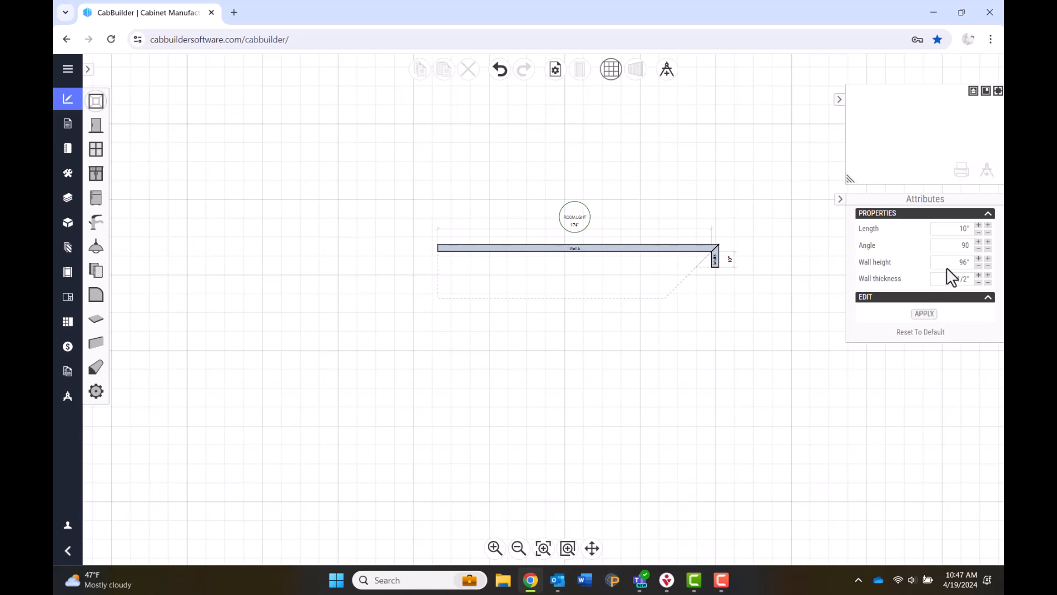
{"action": "left_click", "coordinate": [966, 229]}
{"action": "type", "text": "187"}
{"action": "left_click", "coordinate": [970, 243]}
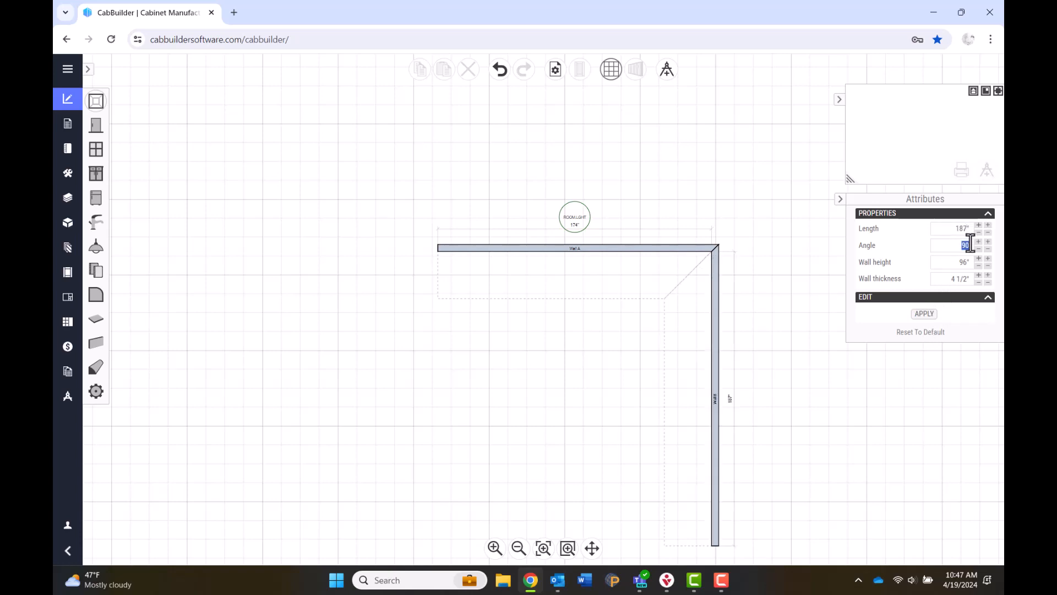
{"action": "key", "text": "Tab"}
{"action": "key", "text": "Tab"}
{"action": "left_click", "coordinate": [924, 313]}
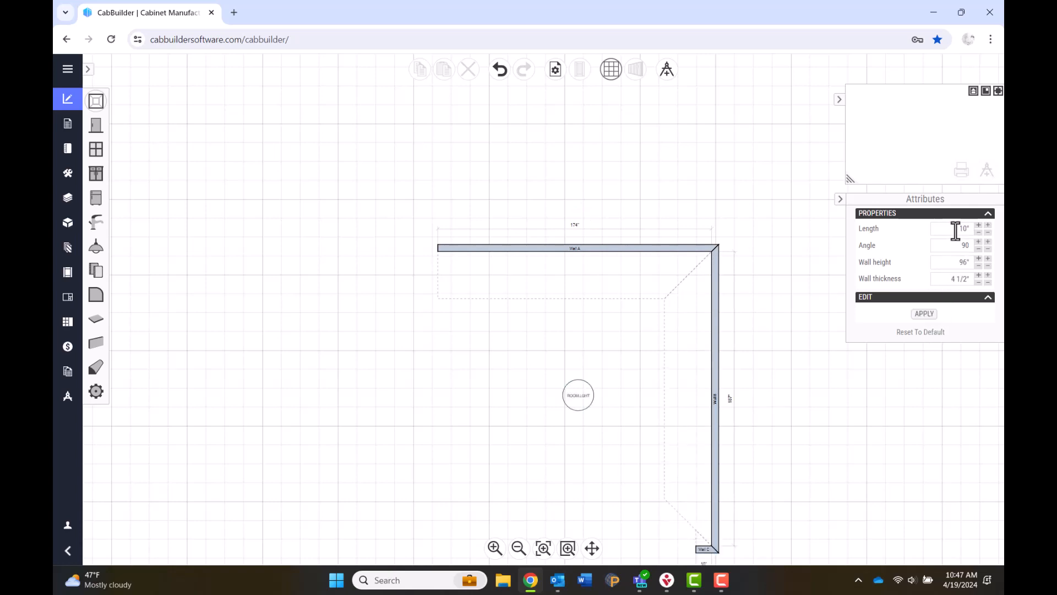
{"action": "key", "text": "Escape"}
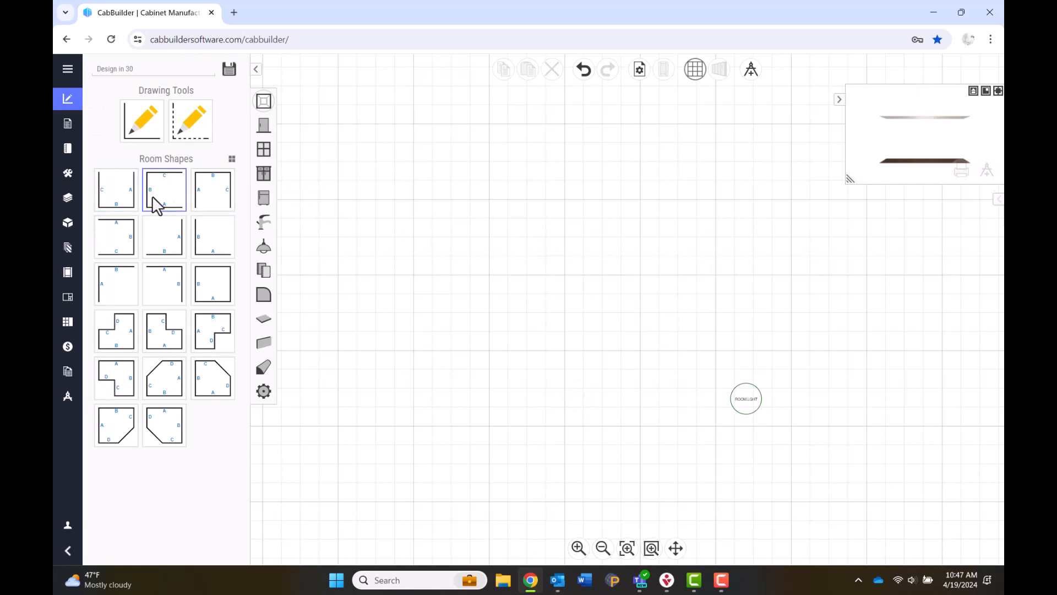
Build the U-shaped room with segments 174", 187" and 120" and 4 1/2" thick walls.
{"action": "left_click", "coordinate": [215, 208]}
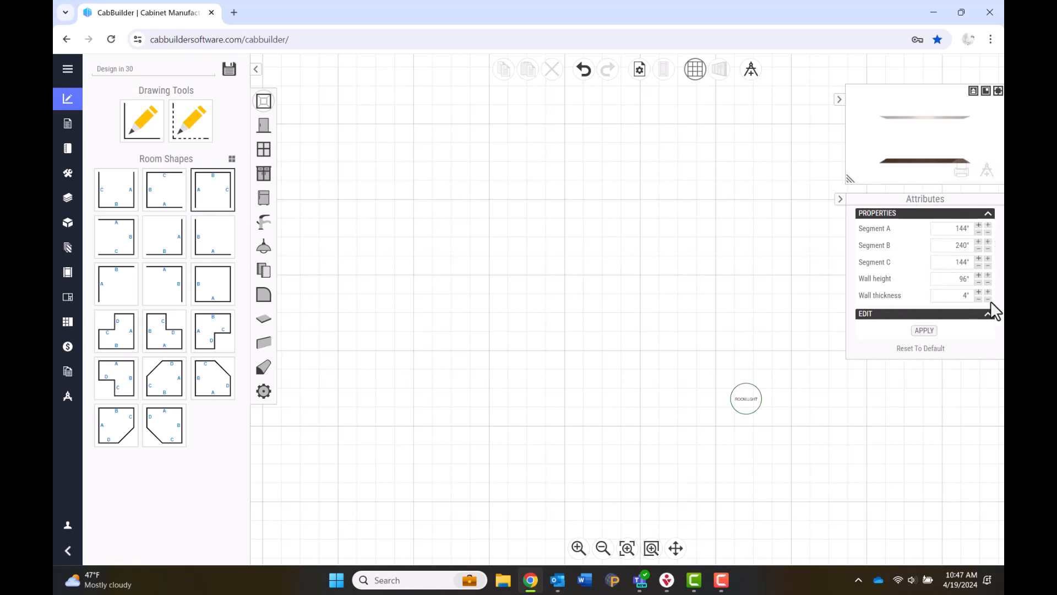
{"action": "left_click_drag", "start_coordinate": [952, 228], "coordinate": [970, 228]}
{"action": "type", "text": "174"}
{"action": "key", "text": "Tab"}
{"action": "type", "text": "187"}
{"action": "key", "text": "Tab"}
{"action": "type", "text": "12"}
{"action": "key", "text": "Tab"}
{"action": "key", "text": "Tab"}
{"action": "type", "text": "4.5"}
{"action": "left_click", "coordinate": [931, 331]}
{"action": "left_click", "coordinate": [931, 331]}
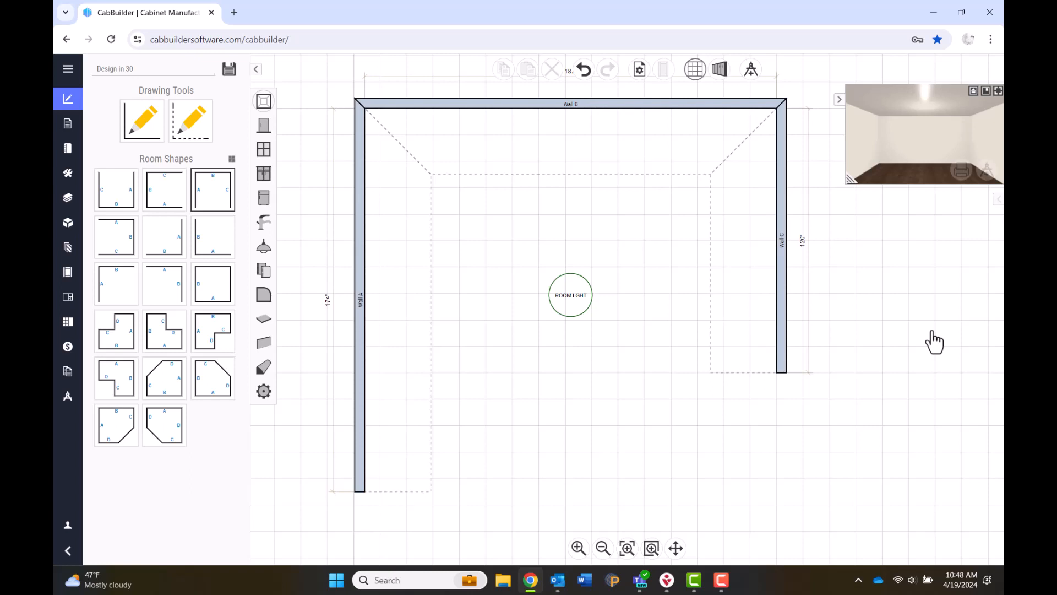
{"action": "left_click", "coordinate": [722, 580]}
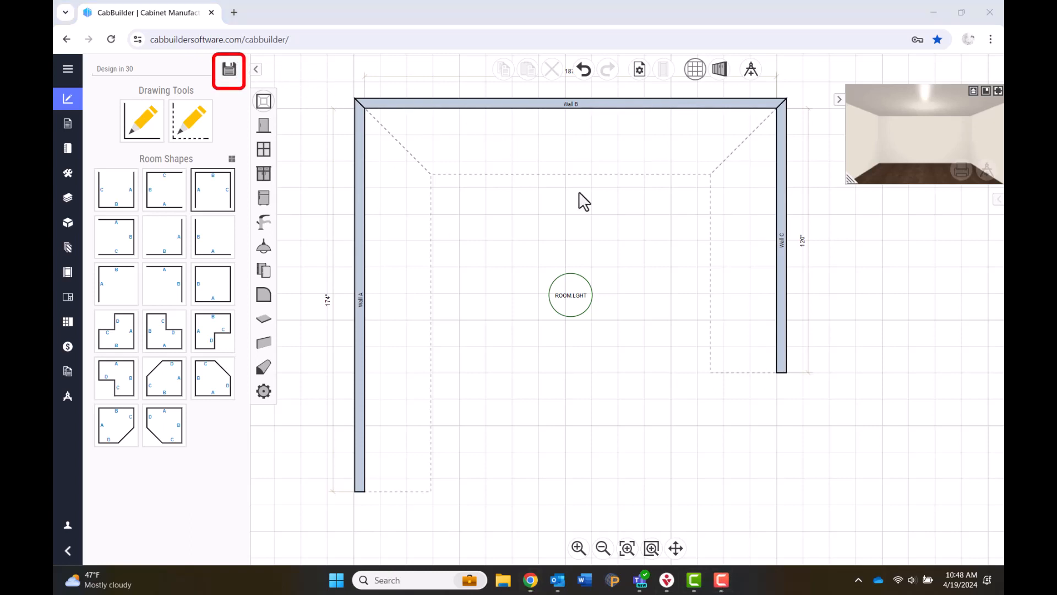
Save the design to the cloud, keeping the name 'Design in 30'.
{"action": "left_click", "coordinate": [231, 73]}
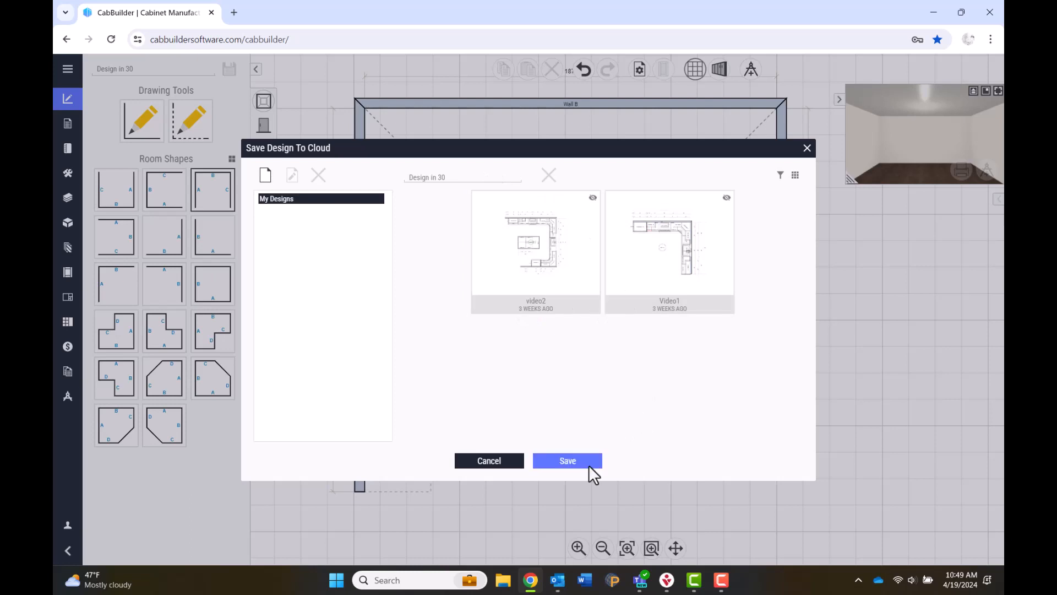
{"action": "left_click", "coordinate": [568, 461]}
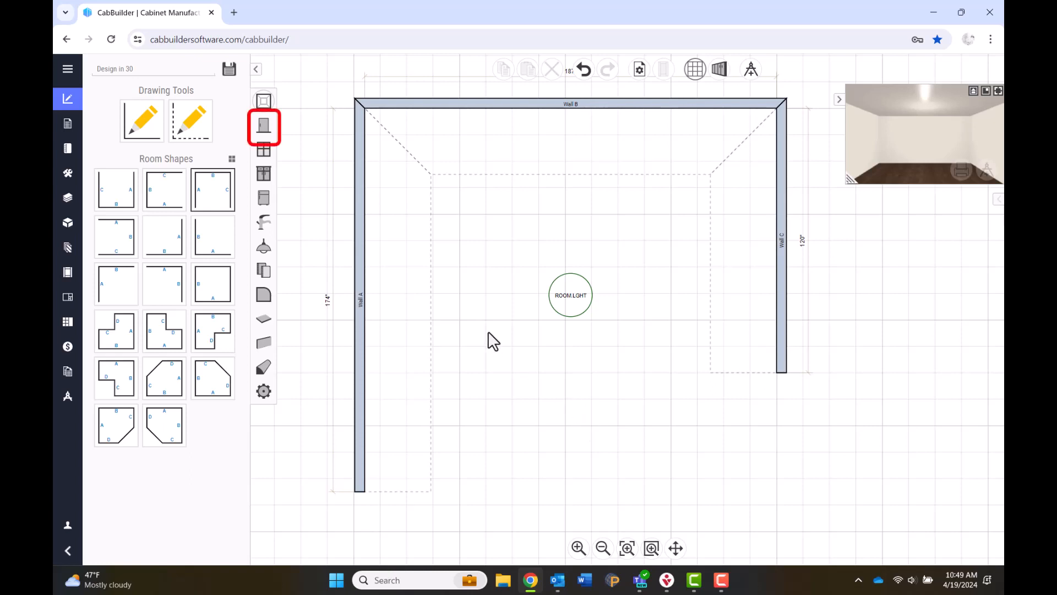
Browse Interior Panel Doors down to the PD02 models and drag PD02-R(W) onto Wall A.
{"action": "left_click", "coordinate": [264, 126]}
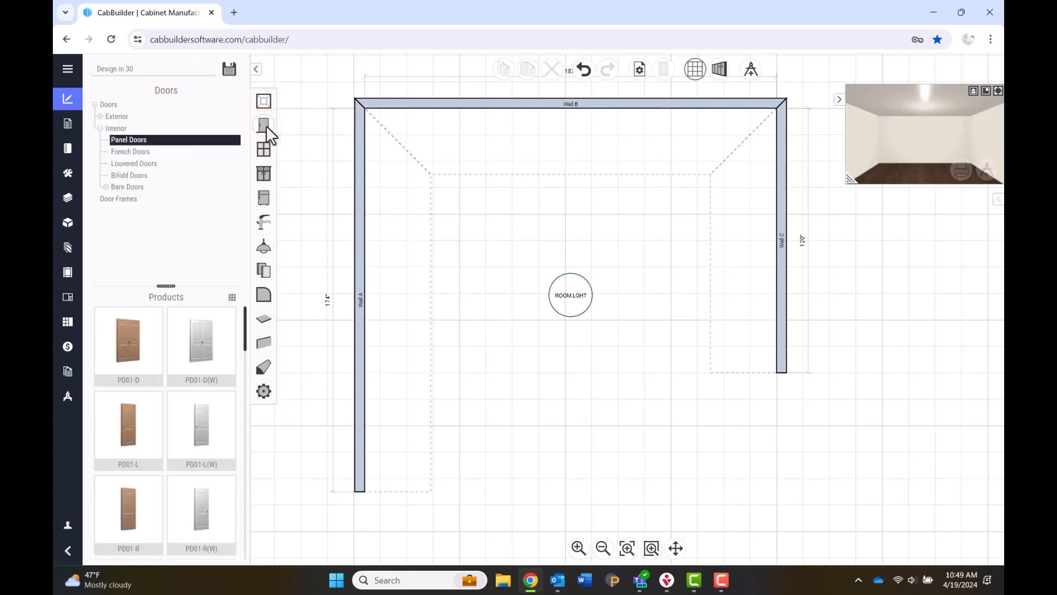
{"action": "left_click", "coordinate": [101, 127]}
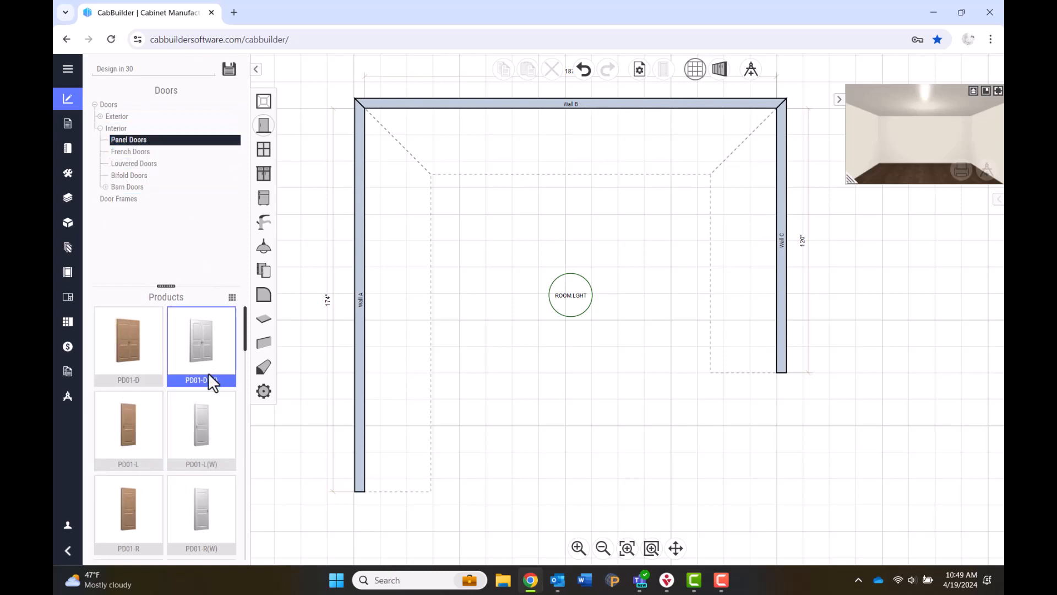
{"action": "scroll", "coordinate": [208, 372], "scroll_direction": "down", "scroll_amount": 1}
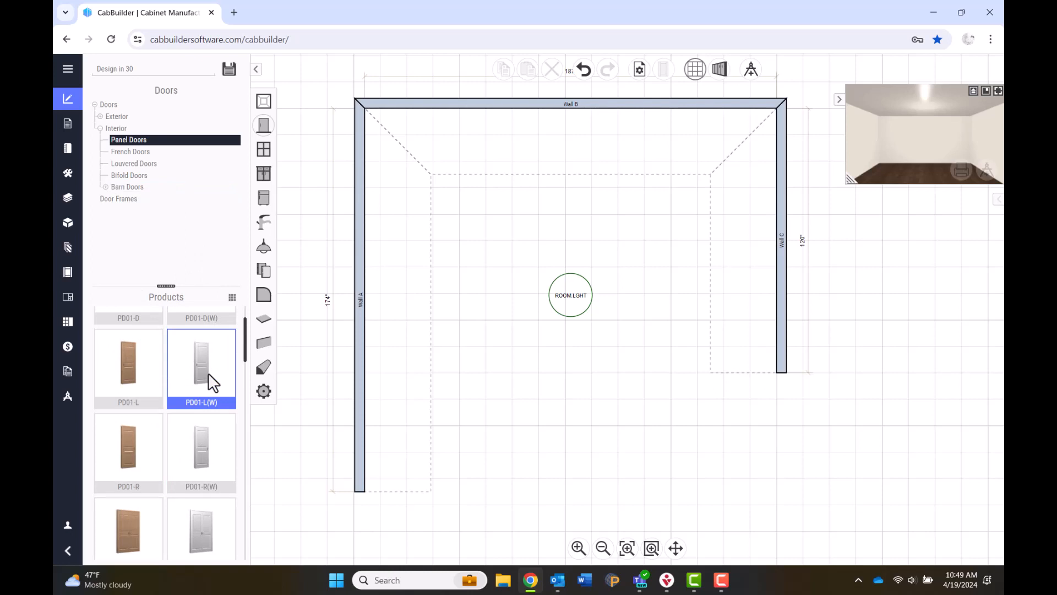
{"action": "scroll", "coordinate": [209, 373], "scroll_direction": "down", "scroll_amount": 1}
{"action": "scroll", "coordinate": [208, 373], "scroll_direction": "down", "scroll_amount": 1}
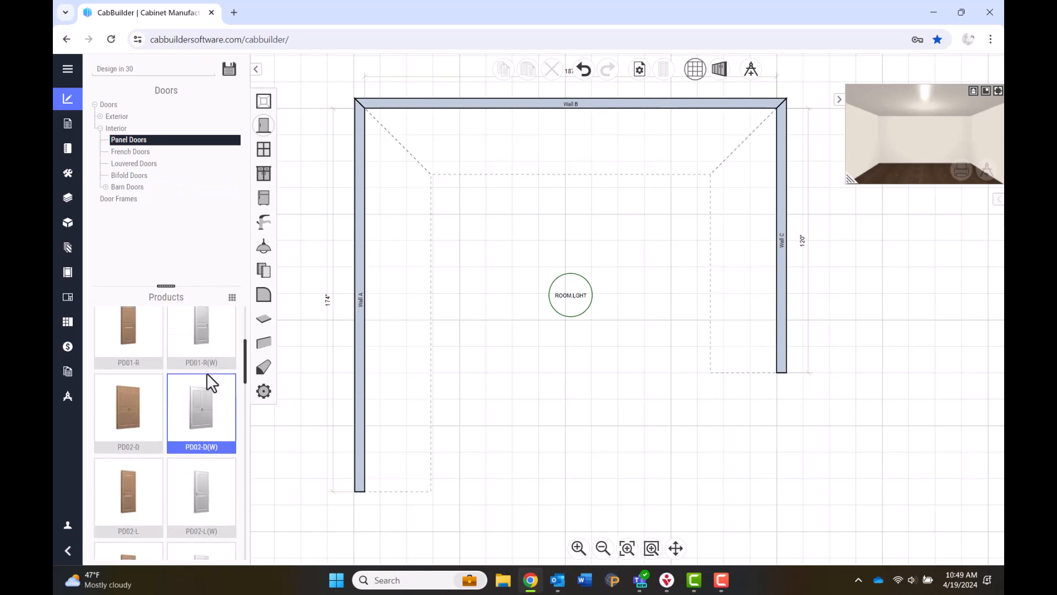
{"action": "scroll", "coordinate": [207, 373], "scroll_direction": "down", "scroll_amount": 1}
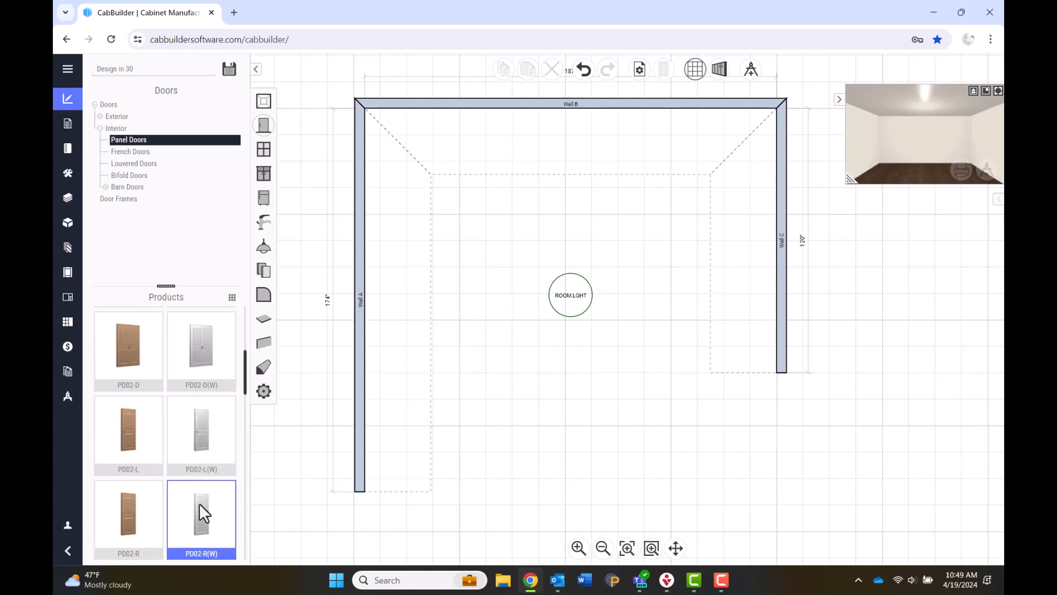
{"action": "left_click_drag", "start_coordinate": [199, 504], "coordinate": [358, 419]}
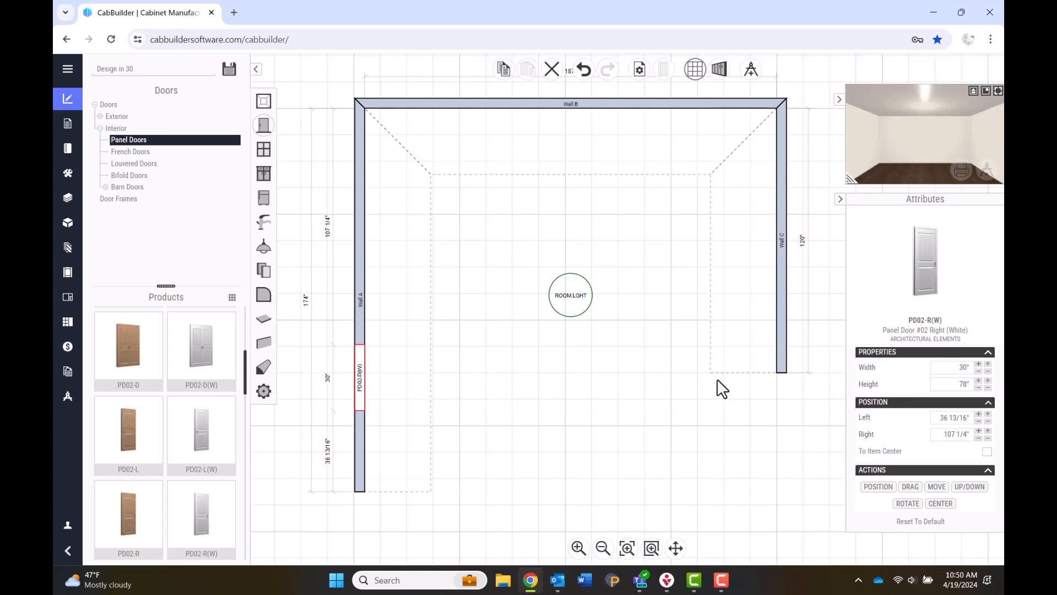
Make the PD02-R(W) door 32" wide.
{"action": "left_click", "coordinate": [959, 369]}
{"action": "type", "text": "32"}
{"action": "left_click", "coordinate": [939, 418]}
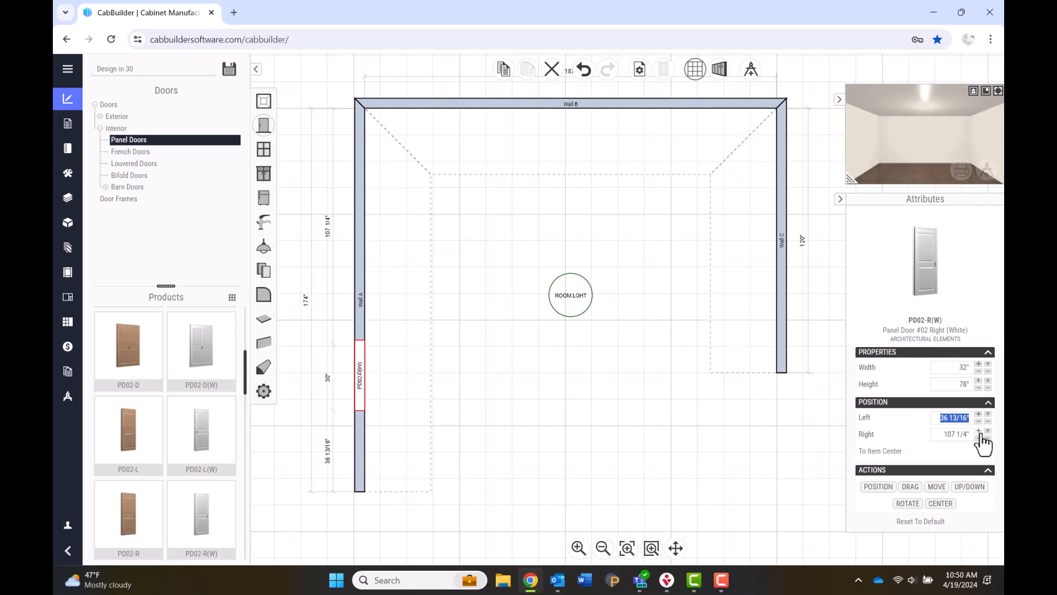
Position the door 36 1/2" from the end of Wall A.
{"action": "left_click", "coordinate": [939, 435]}
{"action": "left_click", "coordinate": [943, 418]}
{"action": "type", "text": "36.5"}
{"action": "key", "text": "Return"}
{"action": "left_click", "coordinate": [943, 434]}
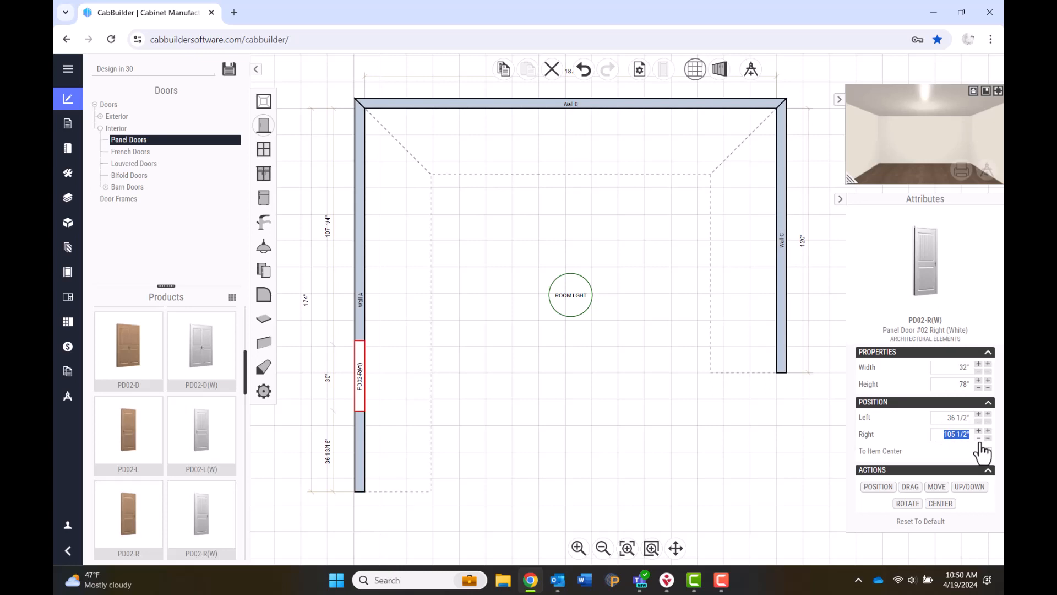
{"action": "type", "text": "36.5"}
{"action": "left_click", "coordinate": [985, 451]}
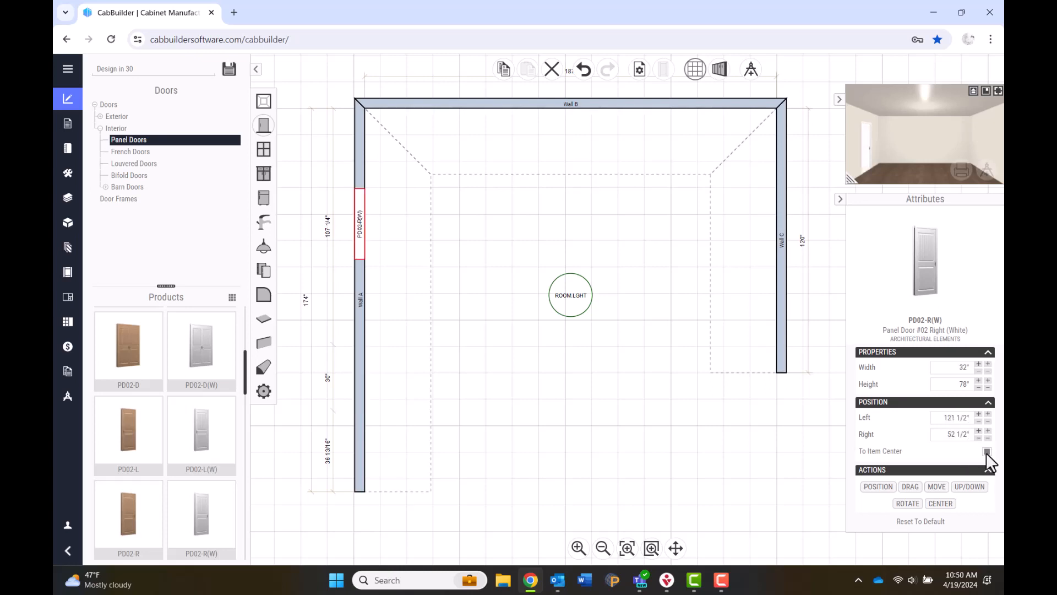
{"action": "left_click", "coordinate": [976, 423]}
{"action": "type", "text": "36 1/2"}
{"action": "key", "text": "Return"}
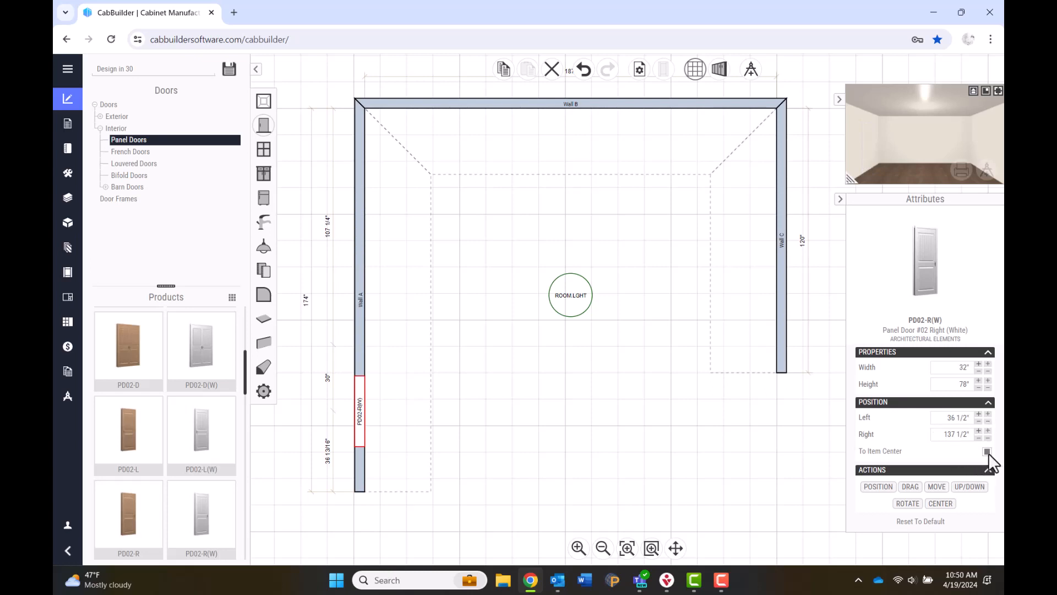
{"action": "left_click", "coordinate": [946, 420]}
{"action": "type", "text": "36.5"}
{"action": "key", "text": "Tab"}
{"action": "left_click", "coordinate": [807, 452]}
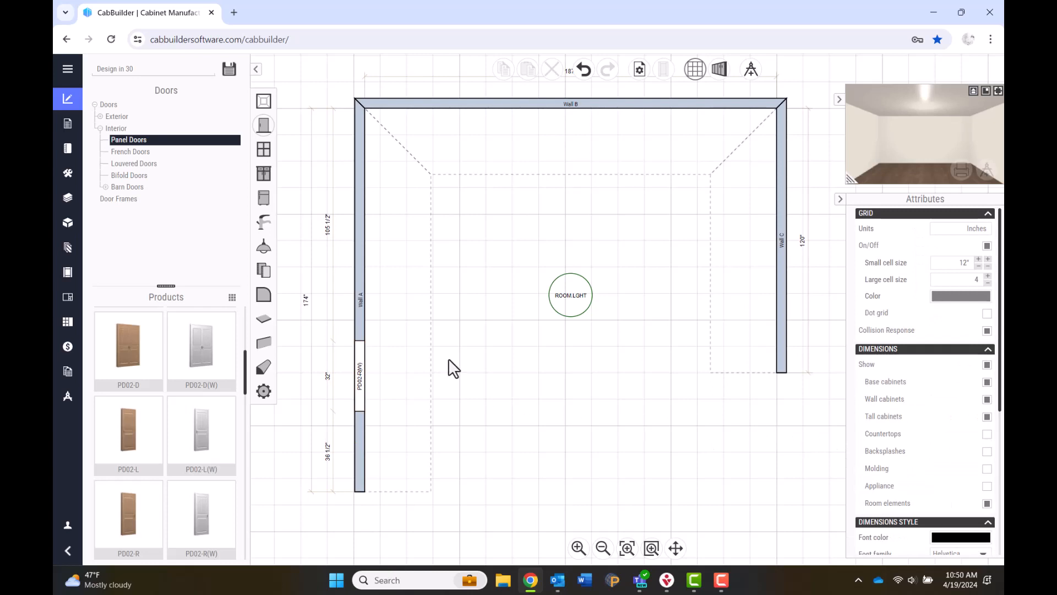
Place a WPWG24-W picture window from the Windows catalog onto Wall B.
{"action": "left_click", "coordinate": [270, 155]}
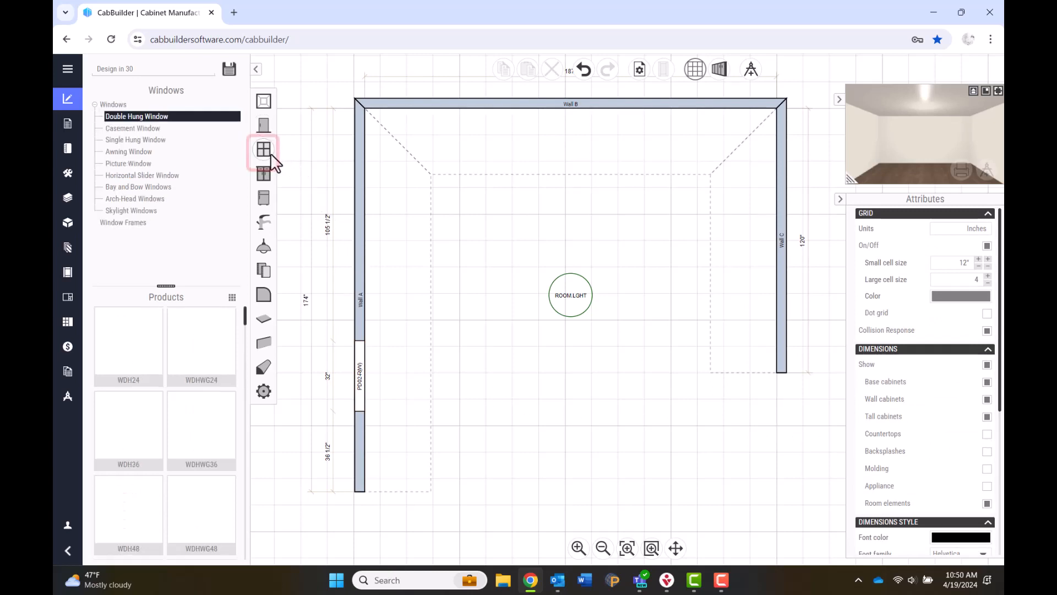
{"action": "left_click", "coordinate": [134, 163]}
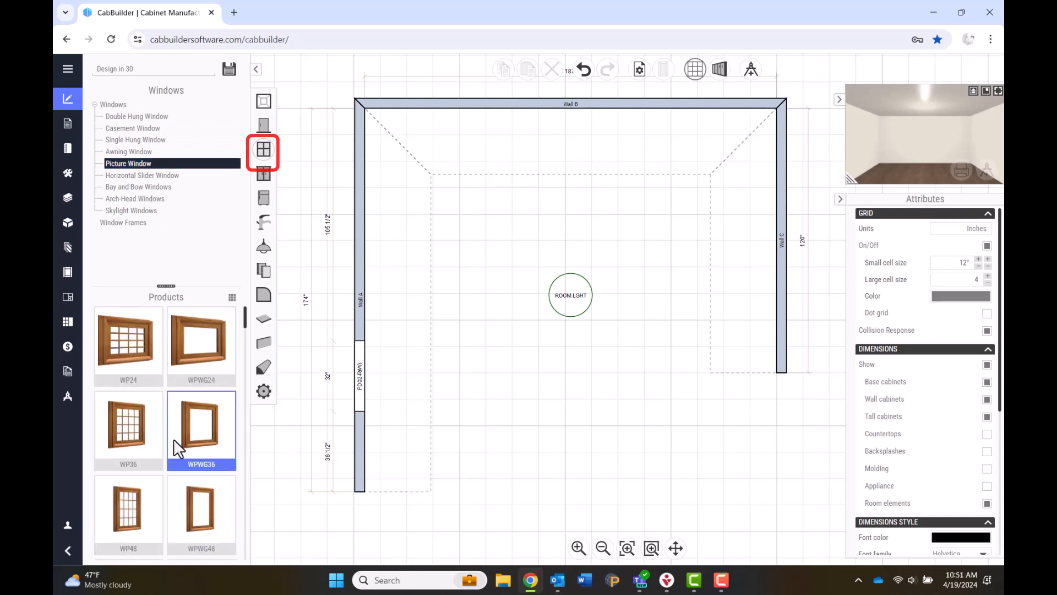
{"action": "scroll", "coordinate": [173, 439], "scroll_direction": "down", "scroll_amount": 2}
{"action": "scroll", "coordinate": [173, 441], "scroll_direction": "down", "scroll_amount": 2}
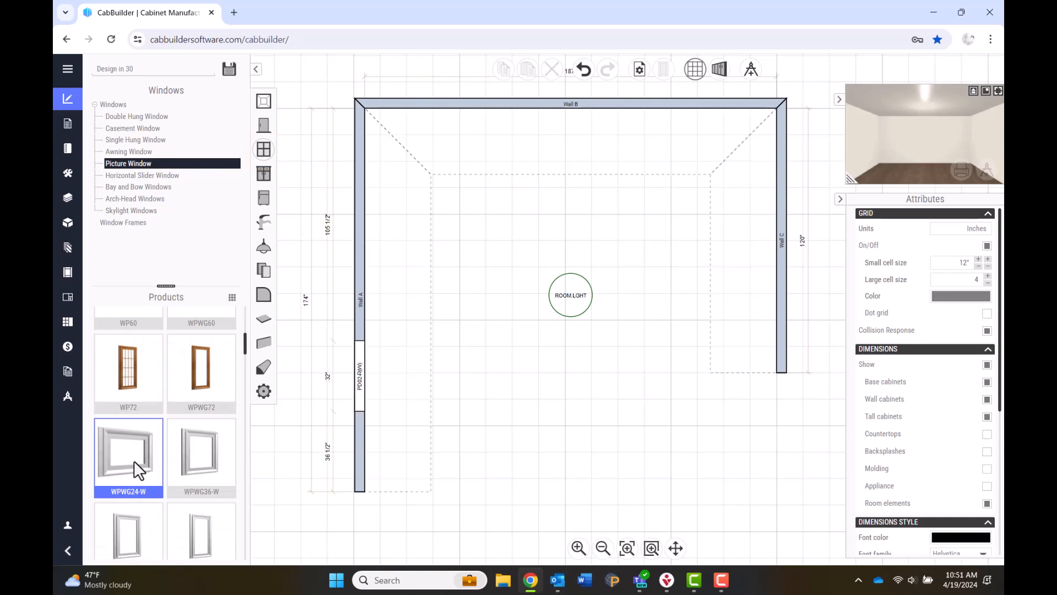
{"action": "left_click_drag", "start_coordinate": [134, 460], "coordinate": [562, 133]}
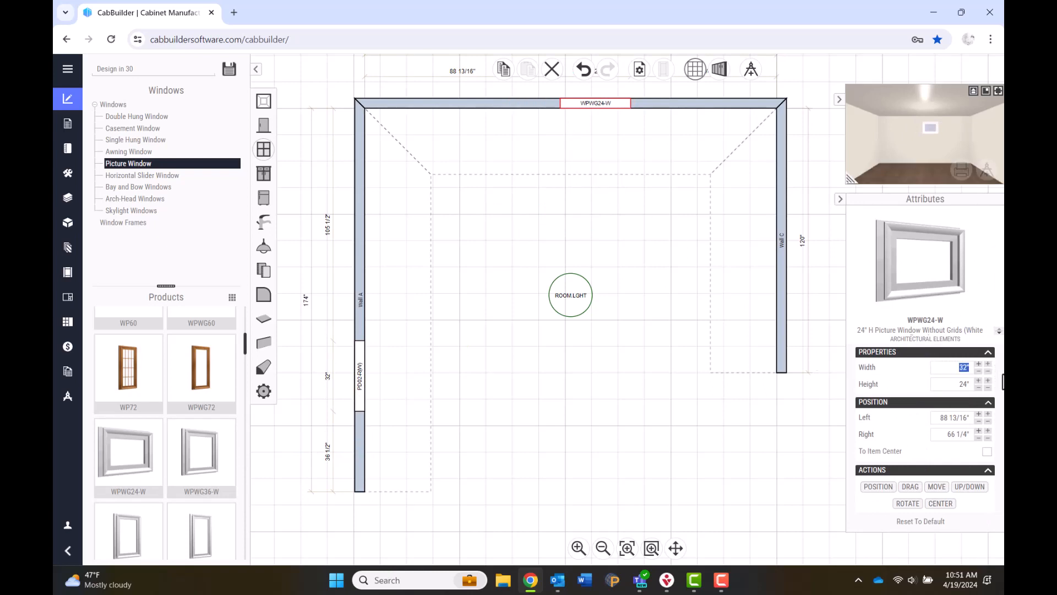
Size the window 42" wide by 36" high and centre it on Wall B.
{"action": "type", "text": "42"}
{"action": "key", "text": "Tab"}
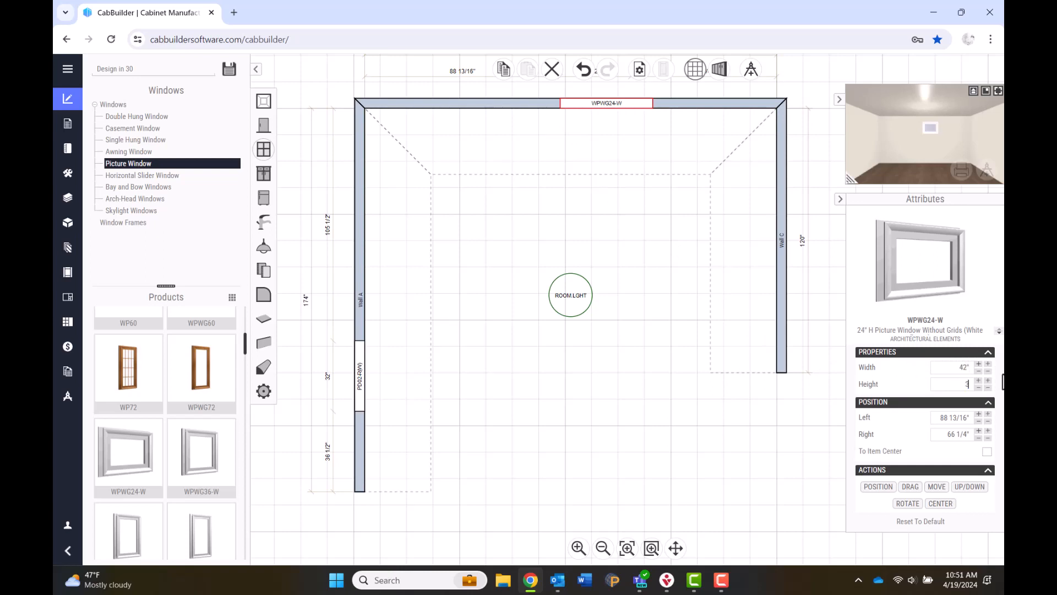
{"action": "type", "text": "36"}
{"action": "left_click", "coordinate": [943, 418]}
{"action": "left_click", "coordinate": [948, 506]}
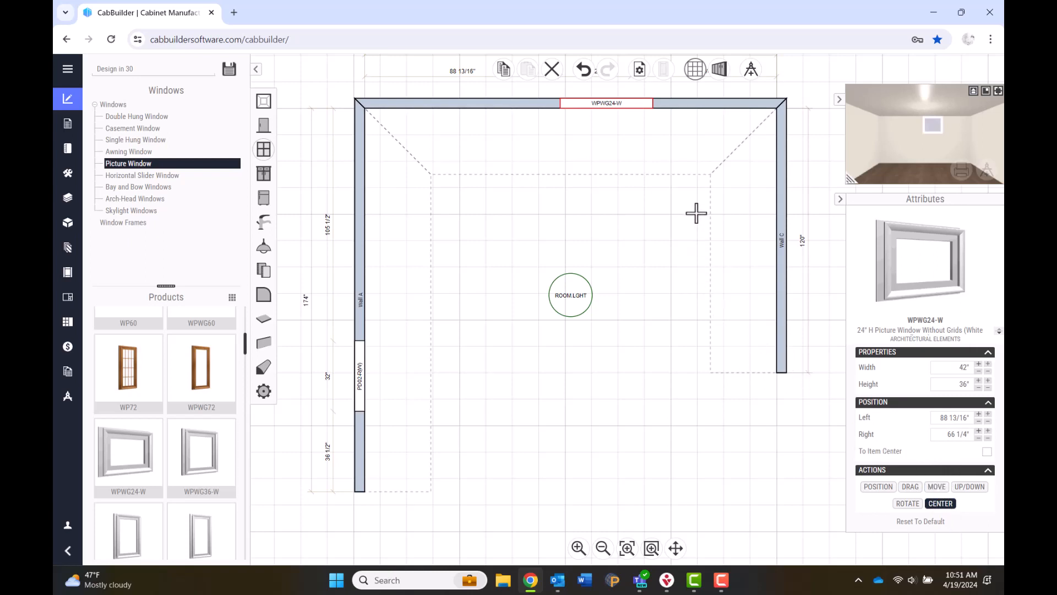
{"action": "left_click", "coordinate": [672, 102]}
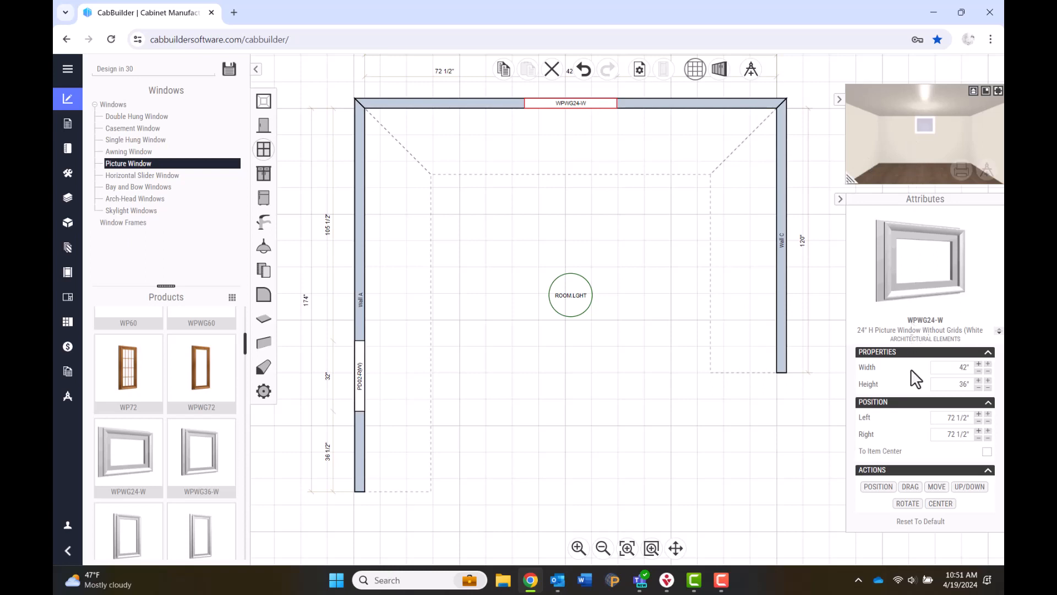
Raise the window to 42" above the floor.
{"action": "left_click", "coordinate": [971, 488]}
{"action": "scroll", "coordinate": [963, 484], "scroll_direction": "down", "scroll_amount": 1}
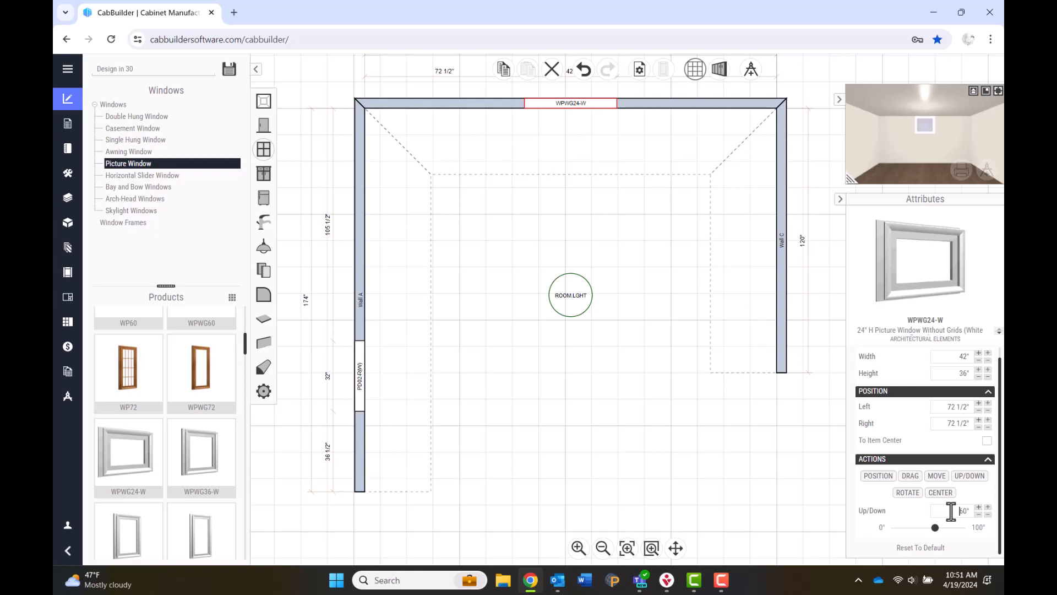
{"action": "left_click_drag", "start_coordinate": [951, 511], "coordinate": [971, 511]}
{"action": "type", "text": "42"}
{"action": "key", "text": "Return"}
Place a side-by-side refrigerator on Wall A and size it 36" wide by 72" tall.
{"action": "left_click", "coordinate": [268, 194]}
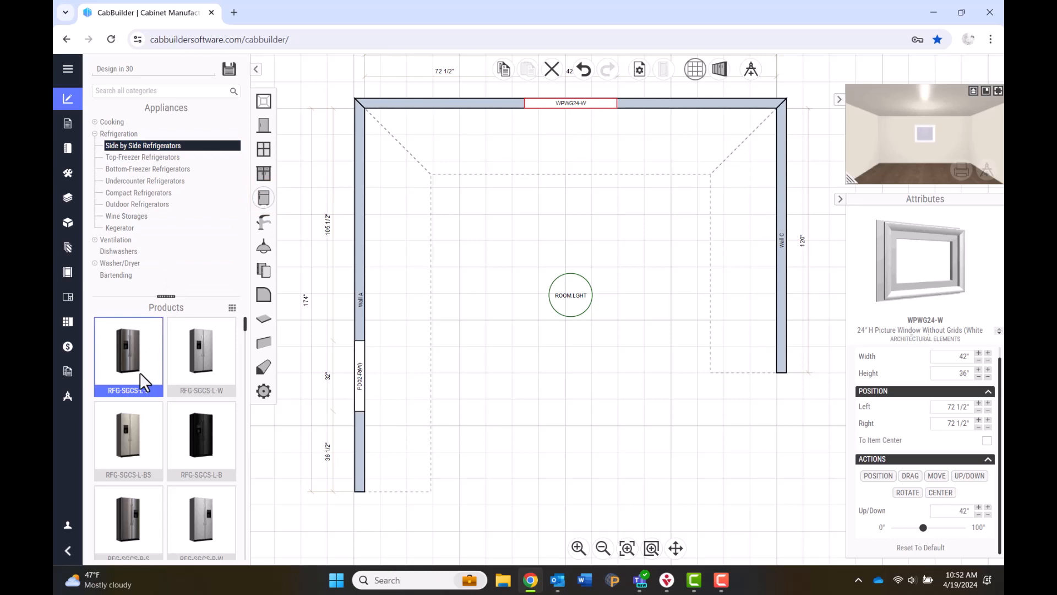
{"action": "left_click_drag", "start_coordinate": [140, 373], "coordinate": [371, 313]}
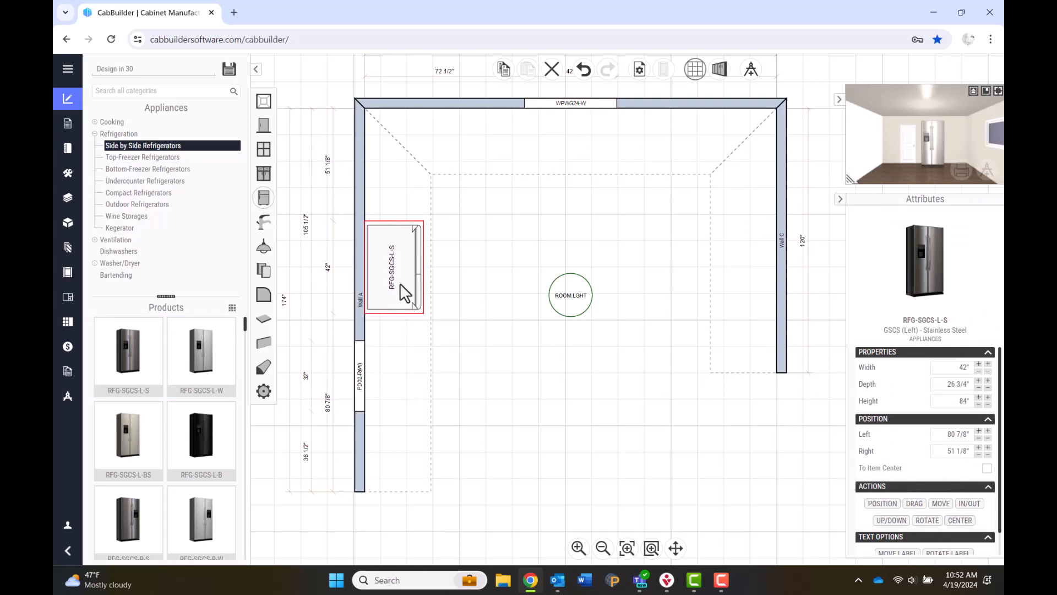
{"action": "left_click_drag", "start_coordinate": [400, 283], "coordinate": [405, 285]}
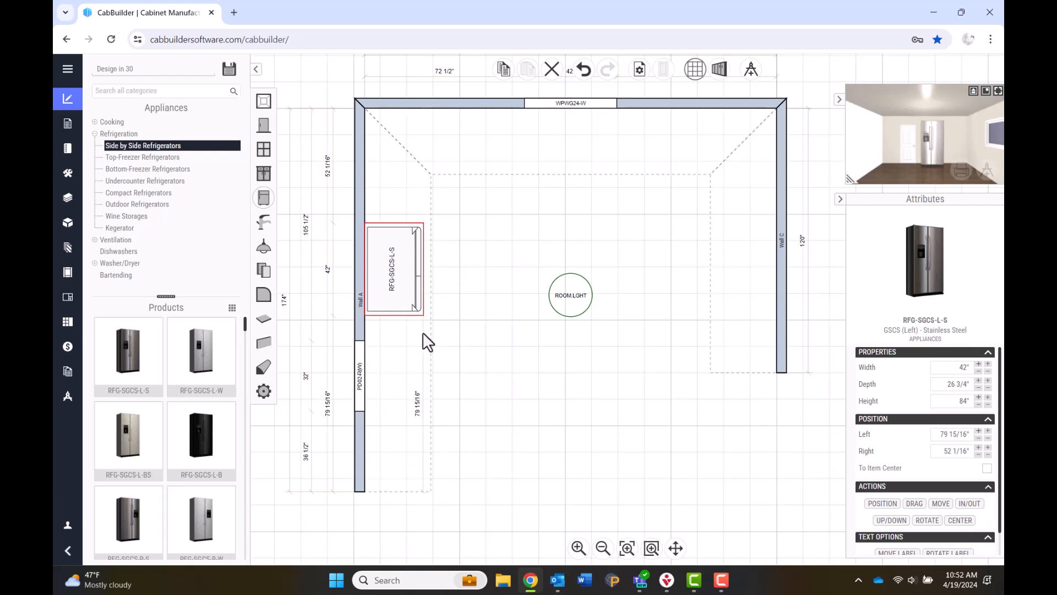
{"action": "left_click_drag", "start_coordinate": [954, 369], "coordinate": [972, 370]}
{"action": "type", "text": "36"}
{"action": "key", "text": "Tab"}
{"action": "key", "text": "Tab"}
{"action": "type", "text": "72"}
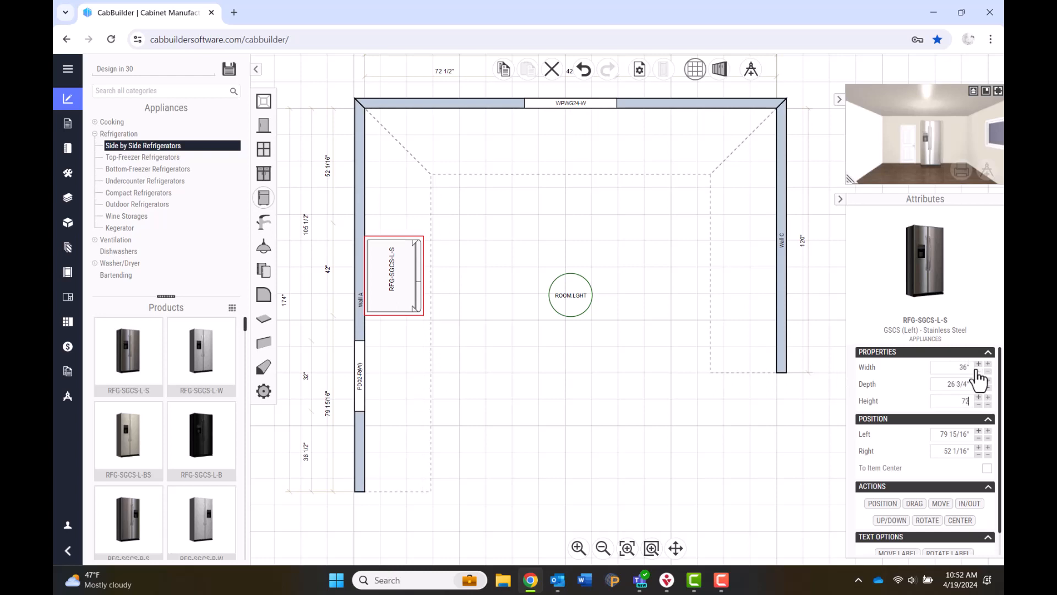
{"action": "key", "text": "Tab"}
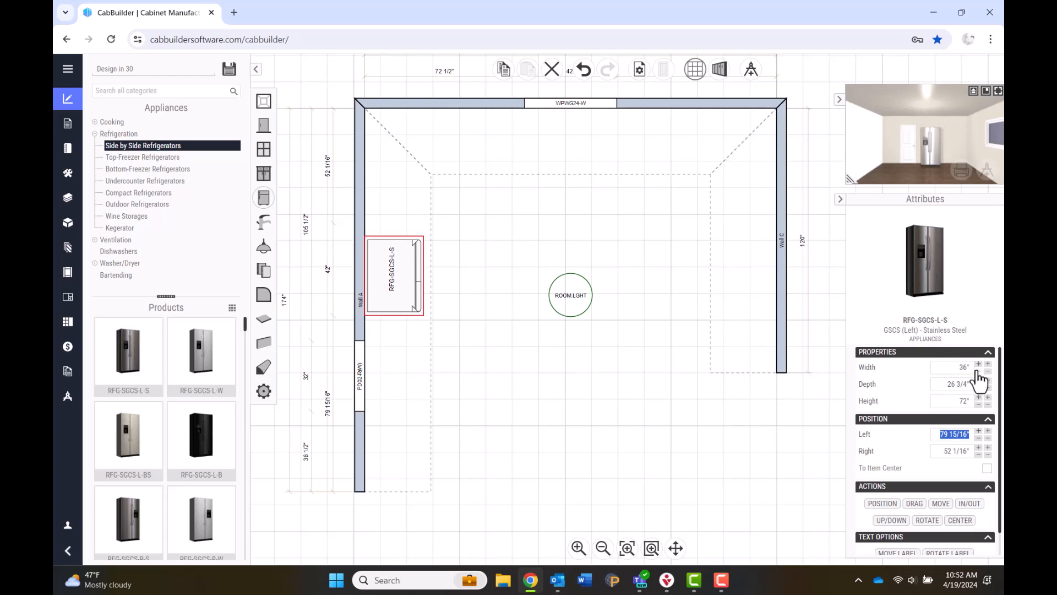
{"action": "key", "text": "Tab"}
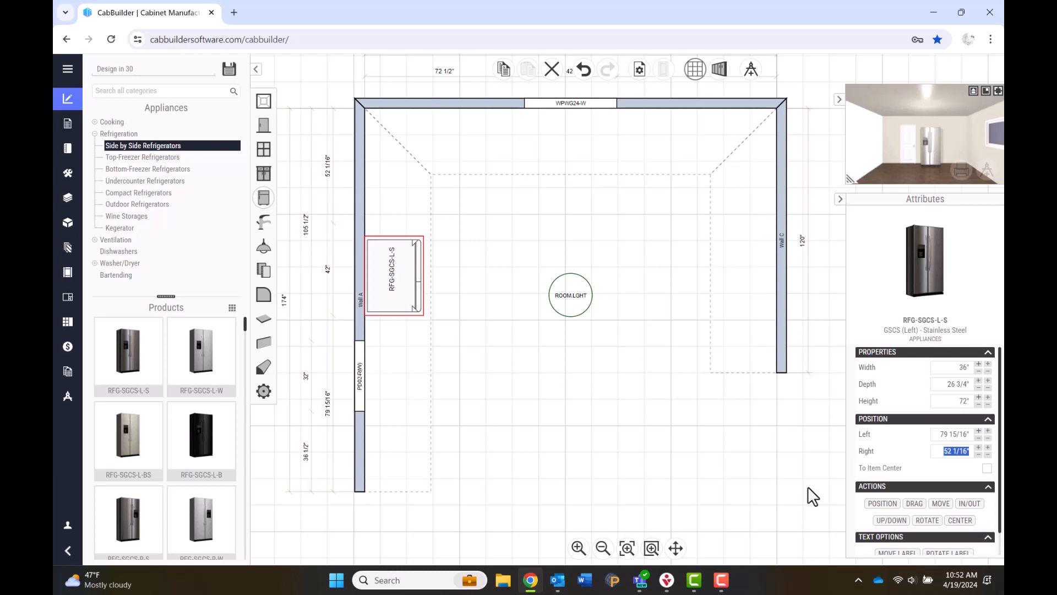
Position the refrigerator 6" from Panel Door #02 on Wall A.
{"action": "left_click", "coordinate": [889, 504]}
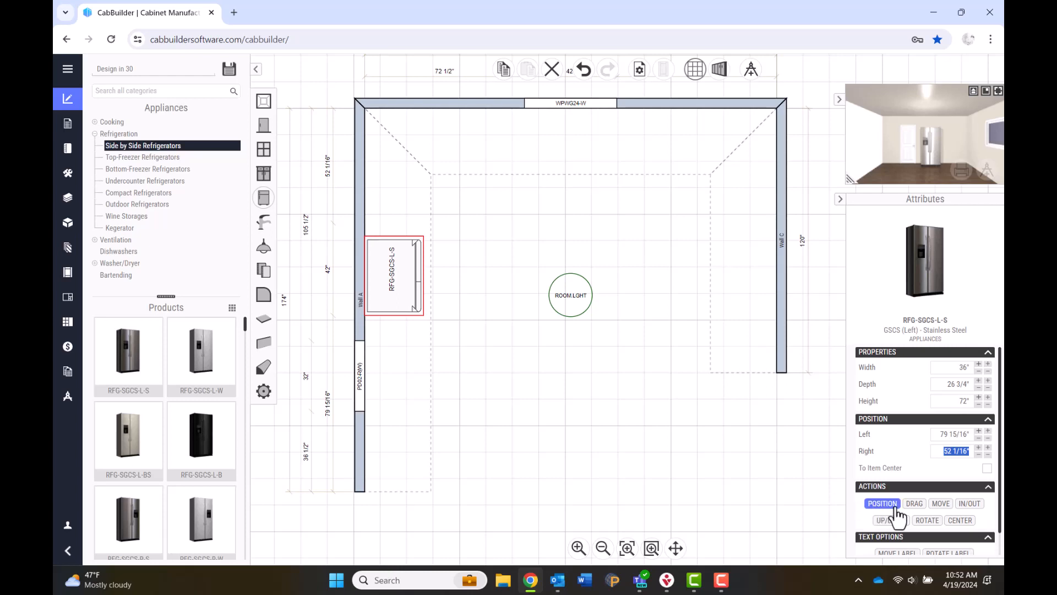
{"action": "left_click", "coordinate": [895, 509]}
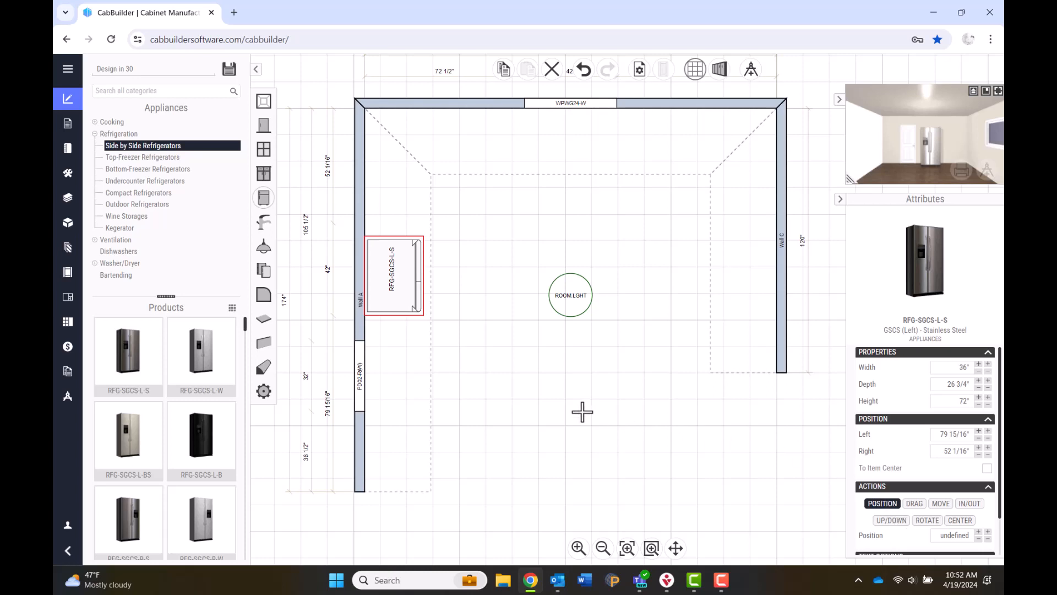
{"action": "left_click", "coordinate": [359, 375]}
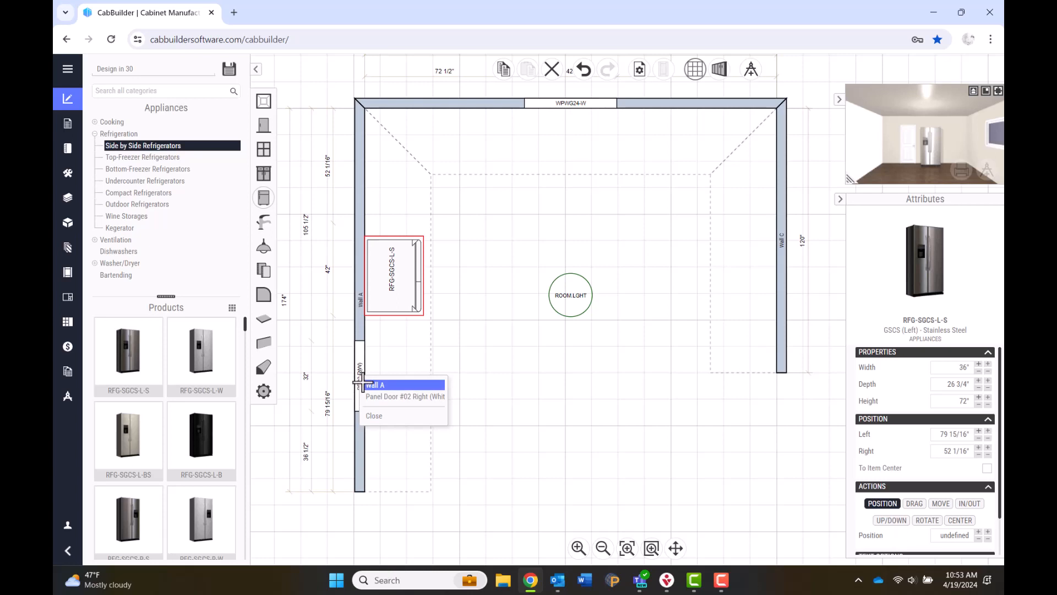
{"action": "left_click", "coordinate": [386, 399]}
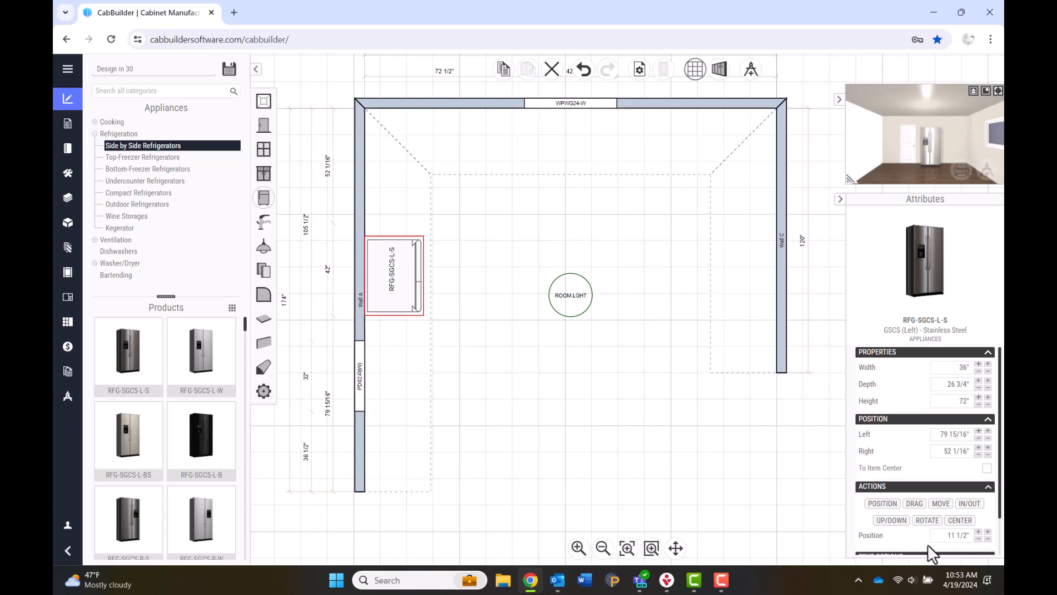
{"action": "left_click_drag", "start_coordinate": [943, 535], "coordinate": [970, 536]}
{"action": "type", "text": "6"}
{"action": "key", "text": "Return"}
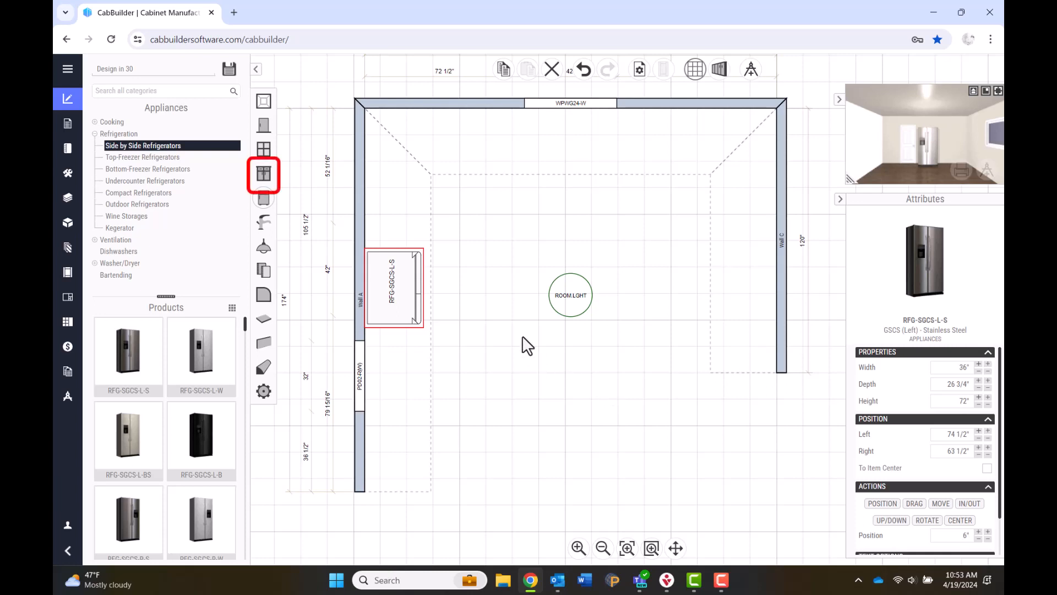
Place an SB36 Sink Base Cabinet w/False Front against the top wall.
{"action": "left_click", "coordinate": [263, 174]}
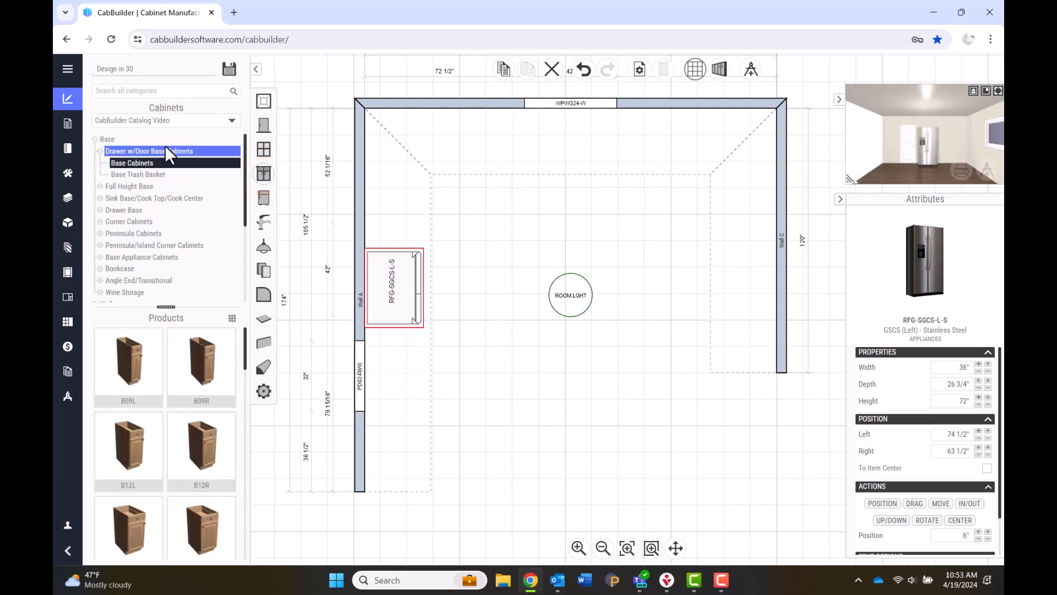
{"action": "left_click", "coordinate": [99, 197]}
{"action": "left_click", "coordinate": [112, 208]}
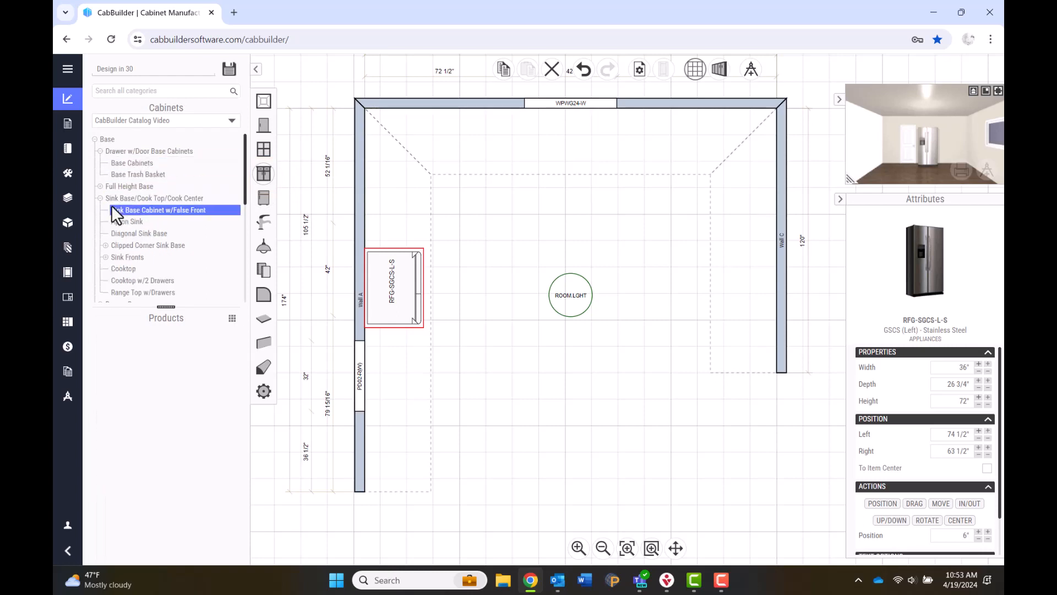
{"action": "scroll", "coordinate": [177, 426], "scroll_direction": "down", "scroll_amount": 3}
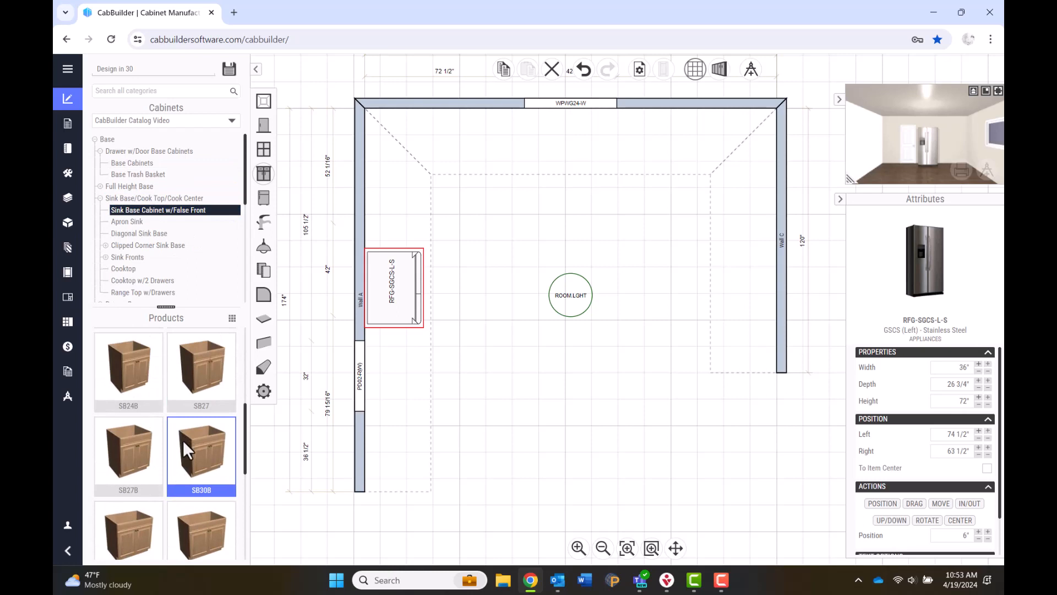
{"action": "scroll", "coordinate": [182, 441], "scroll_direction": "down", "scroll_amount": 1}
{"action": "left_click", "coordinate": [193, 466]}
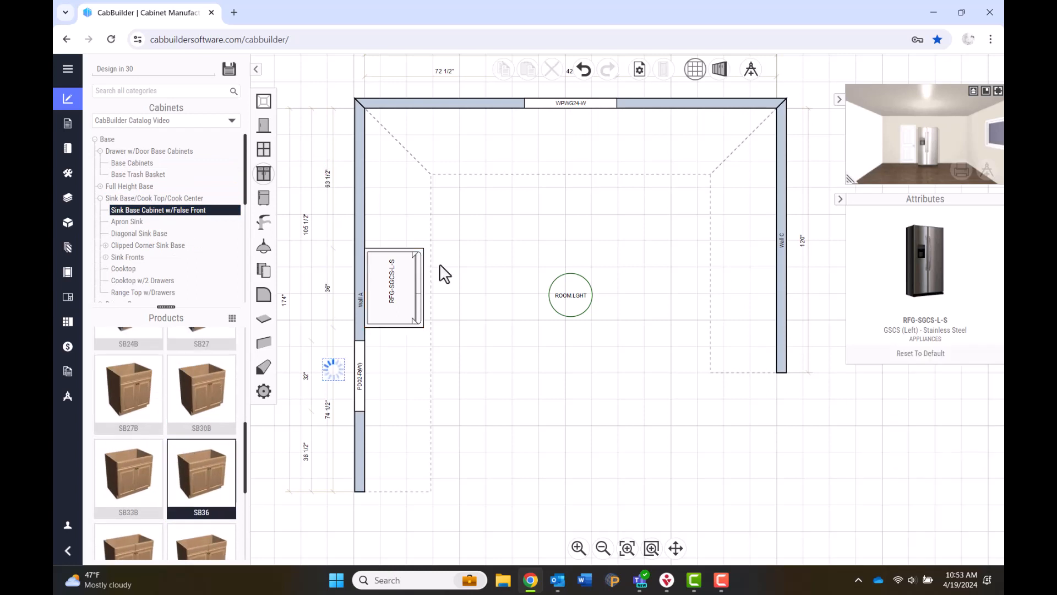
{"action": "left_click", "coordinate": [548, 153]}
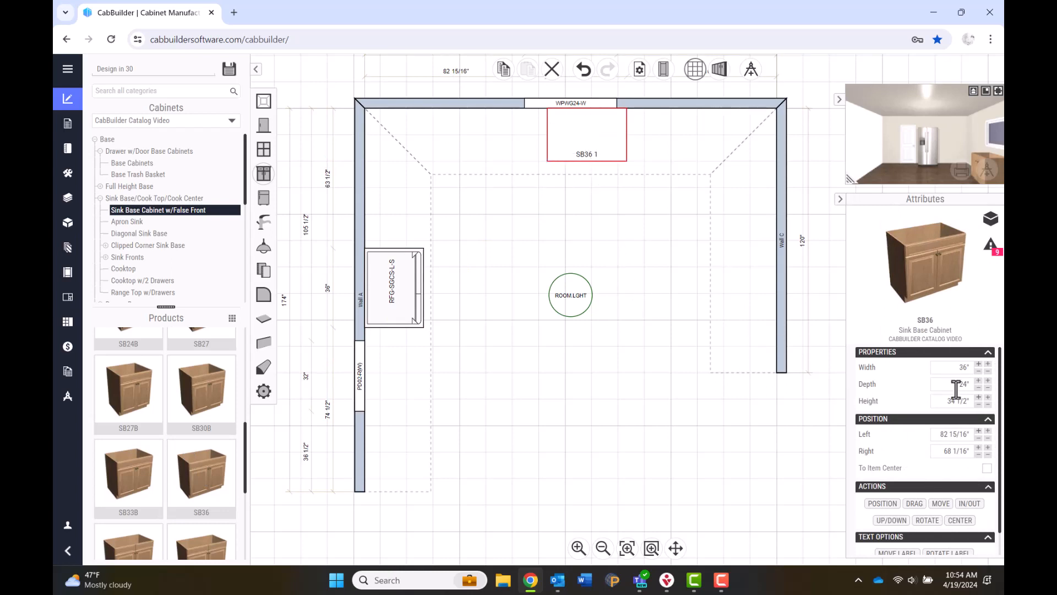
Centre the SB36 under the 24" picture window on Wall B.
{"action": "left_click", "coordinate": [971, 522]}
{"action": "left_click", "coordinate": [575, 103]}
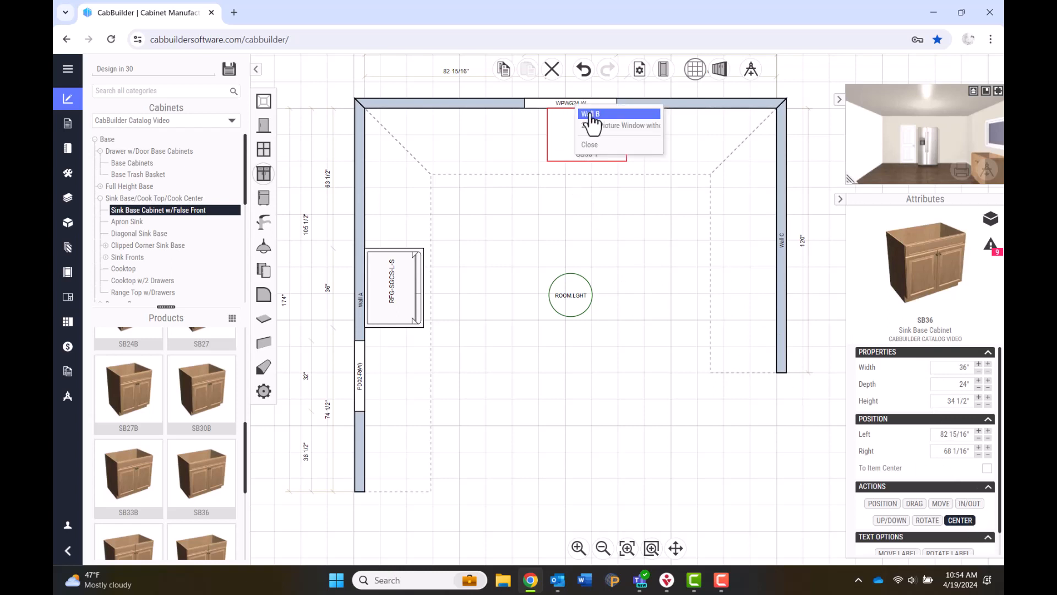
{"action": "left_click", "coordinate": [598, 126]}
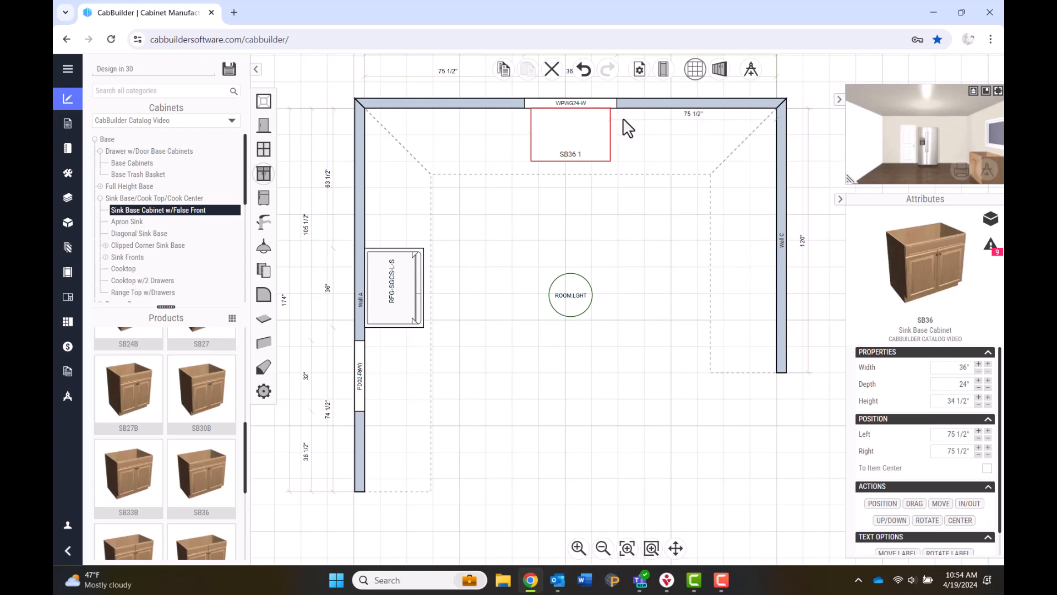
In Global Options, choose framed construction and Drawer Box Construction1.
{"action": "left_click", "coordinate": [671, 66]}
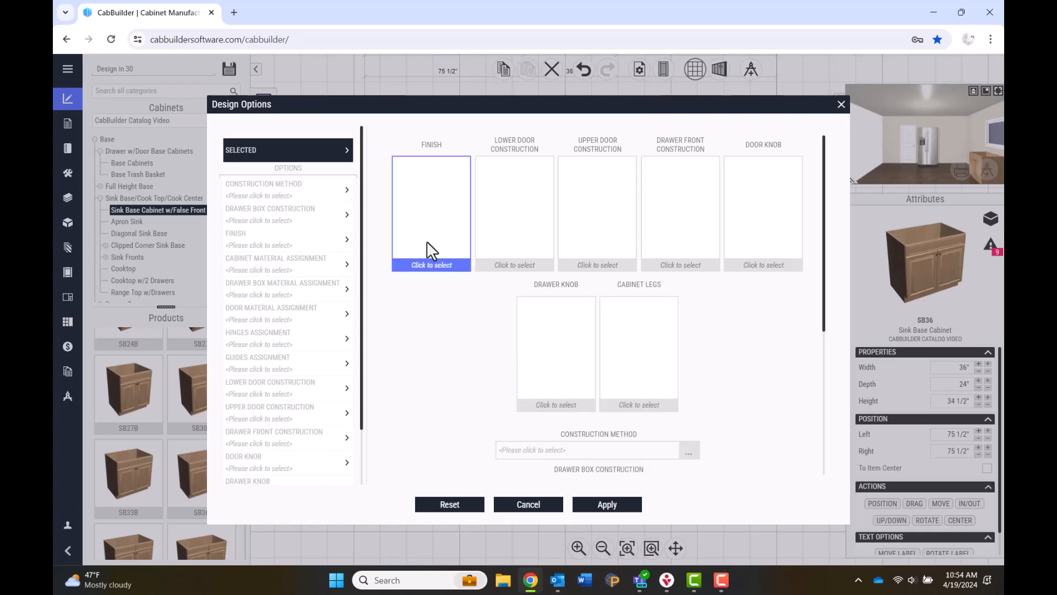
{"action": "scroll", "coordinate": [752, 391], "scroll_direction": "down", "scroll_amount": 2}
{"action": "scroll", "coordinate": [738, 369], "scroll_direction": "down", "scroll_amount": 2}
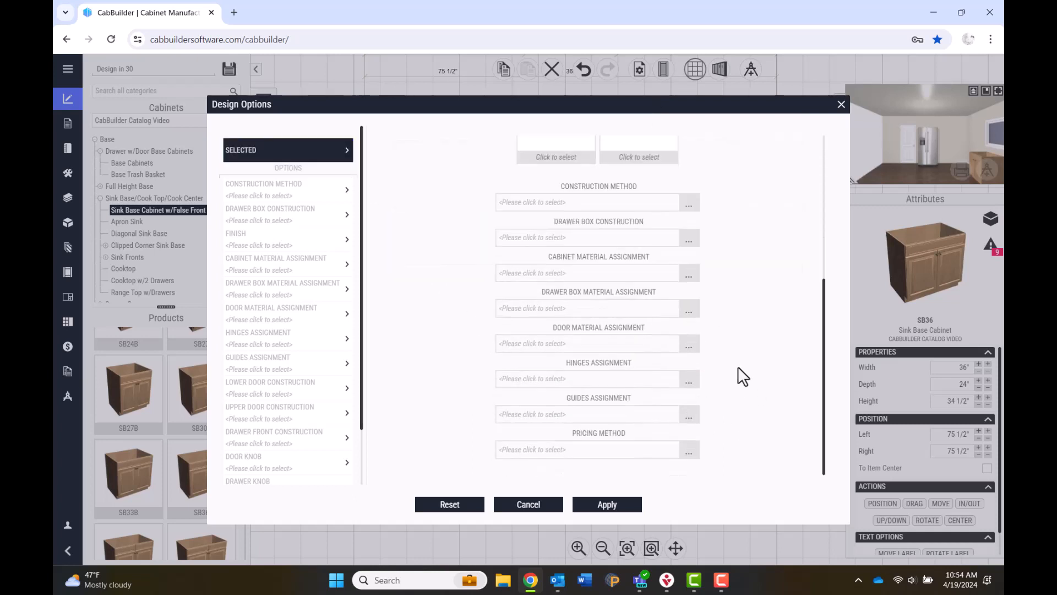
{"action": "scroll", "coordinate": [736, 375], "scroll_direction": "up", "scroll_amount": 4}
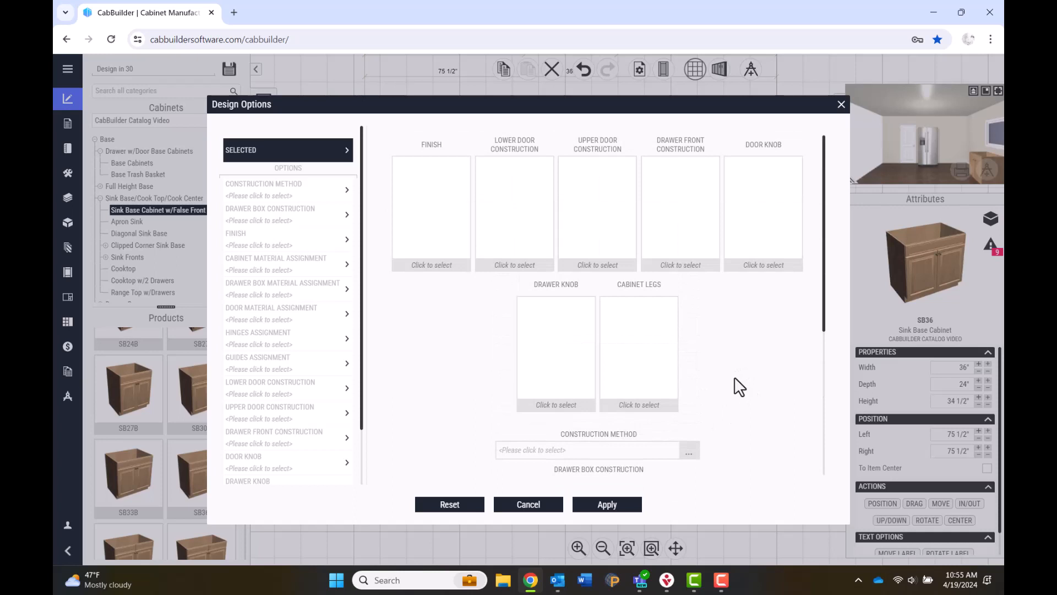
{"action": "left_click", "coordinate": [416, 237]}
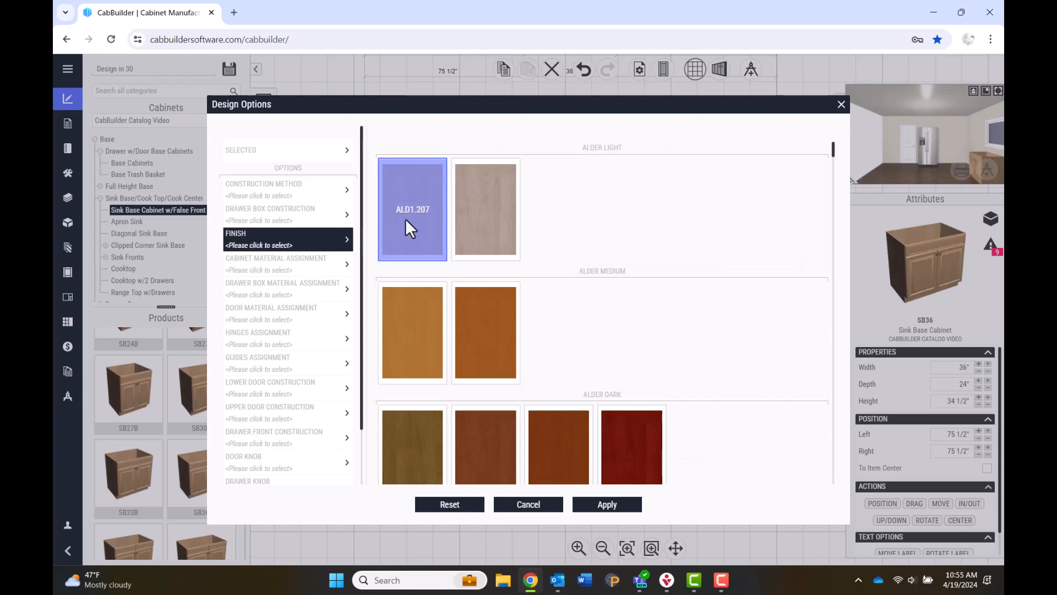
{"action": "left_click", "coordinate": [295, 187]}
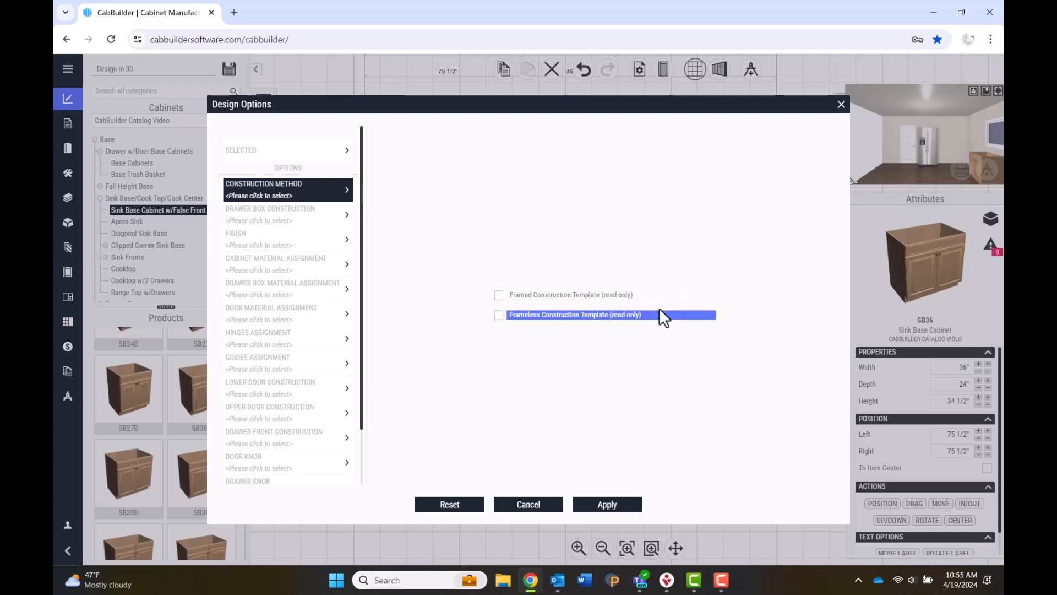
{"action": "left_click", "coordinate": [498, 297]}
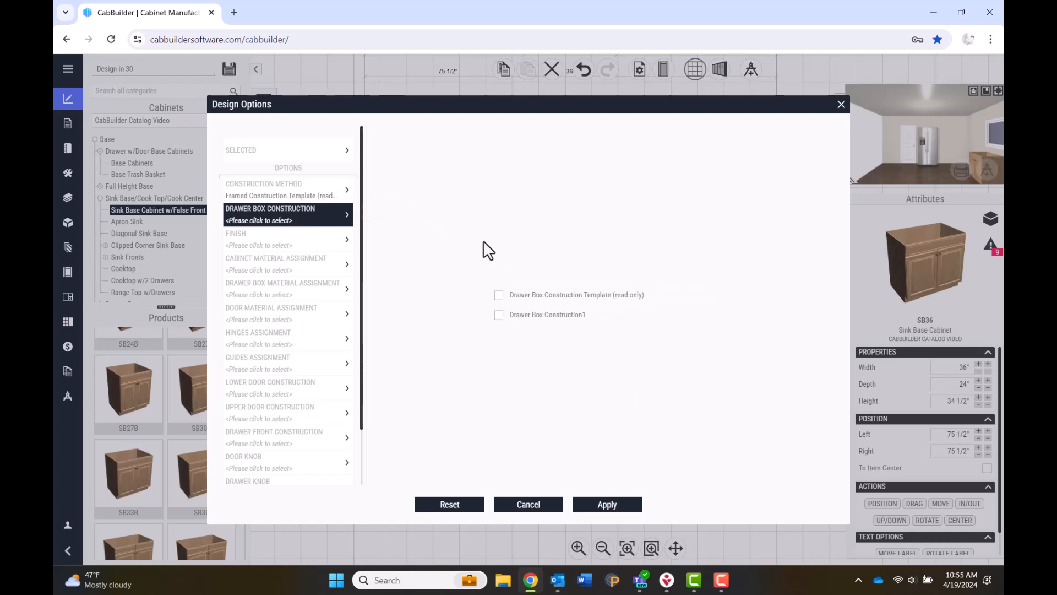
{"action": "left_click", "coordinate": [499, 318]}
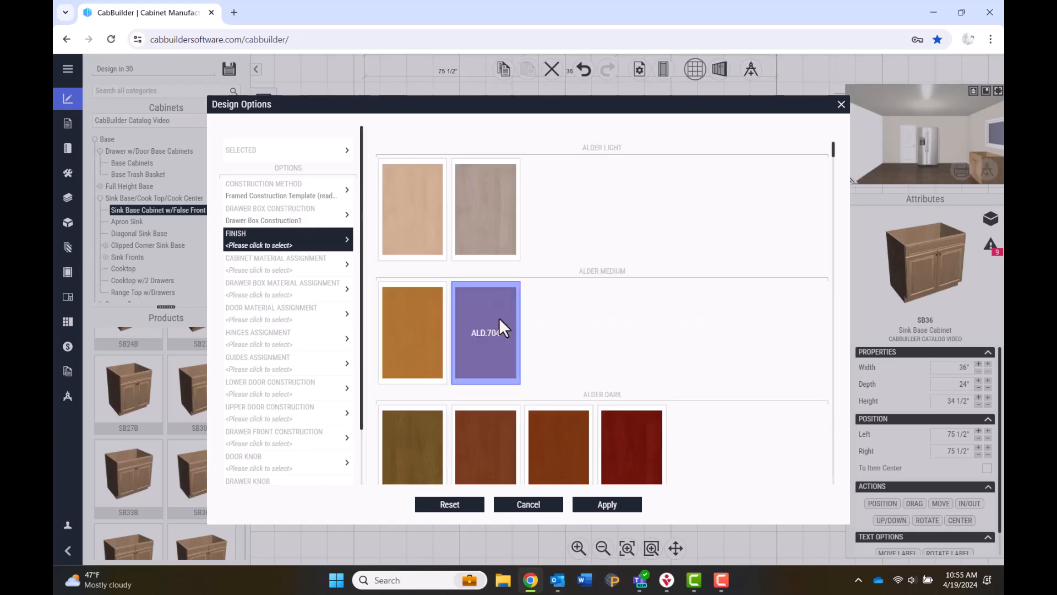
Choose the PNT1.125 paint finish and framed overlay hinges.
{"action": "scroll", "coordinate": [644, 292], "scroll_direction": "down", "scroll_amount": 5}
{"action": "scroll", "coordinate": [644, 291], "scroll_direction": "down", "scroll_amount": 10}
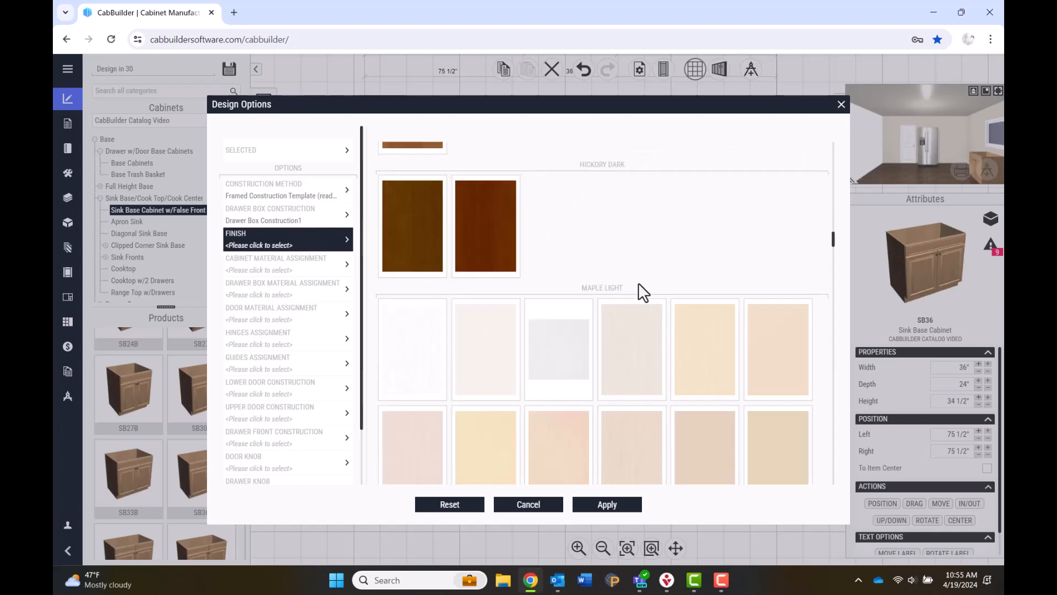
{"action": "scroll", "coordinate": [639, 283], "scroll_direction": "down", "scroll_amount": 10}
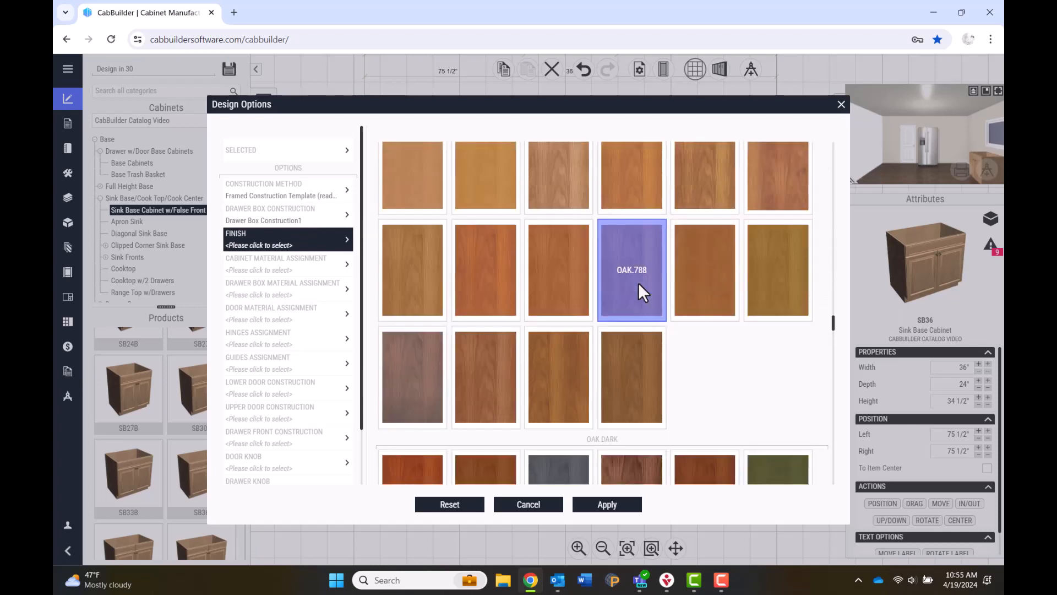
{"action": "scroll", "coordinate": [639, 282], "scroll_direction": "down", "scroll_amount": 8}
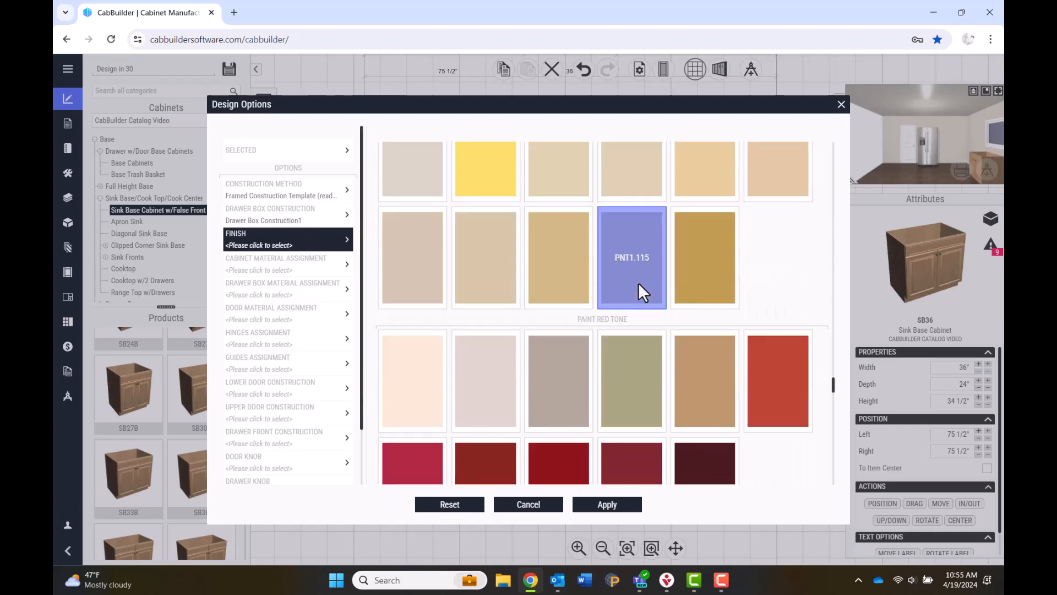
{"action": "left_click", "coordinate": [578, 387]}
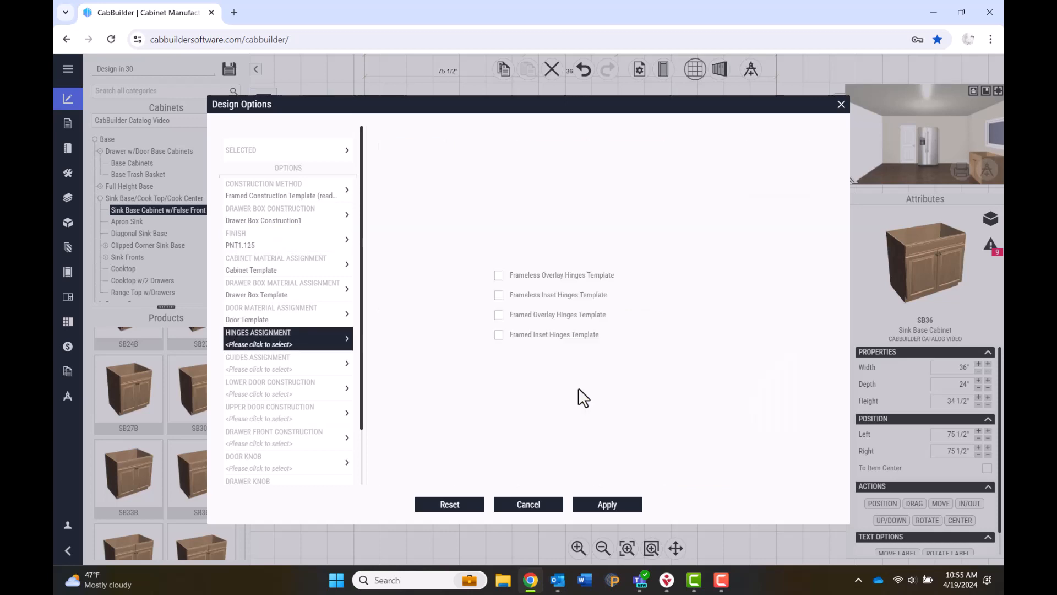
{"action": "left_click", "coordinate": [500, 316]}
Pick raised-panel upper and lower doors, Mitered Drawer #06 fronts and Bar Pull 014 knobs.
{"action": "scroll", "coordinate": [528, 309], "scroll_direction": "down", "scroll_amount": 12}
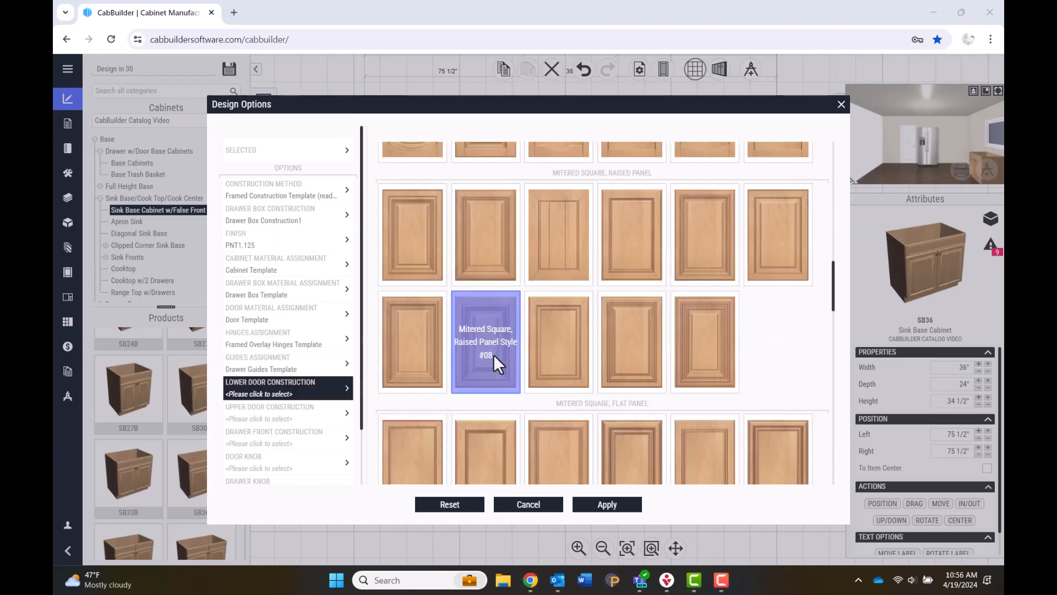
{"action": "left_click", "coordinate": [627, 251]}
{"action": "scroll", "coordinate": [441, 297], "scroll_direction": "down", "scroll_amount": 10}
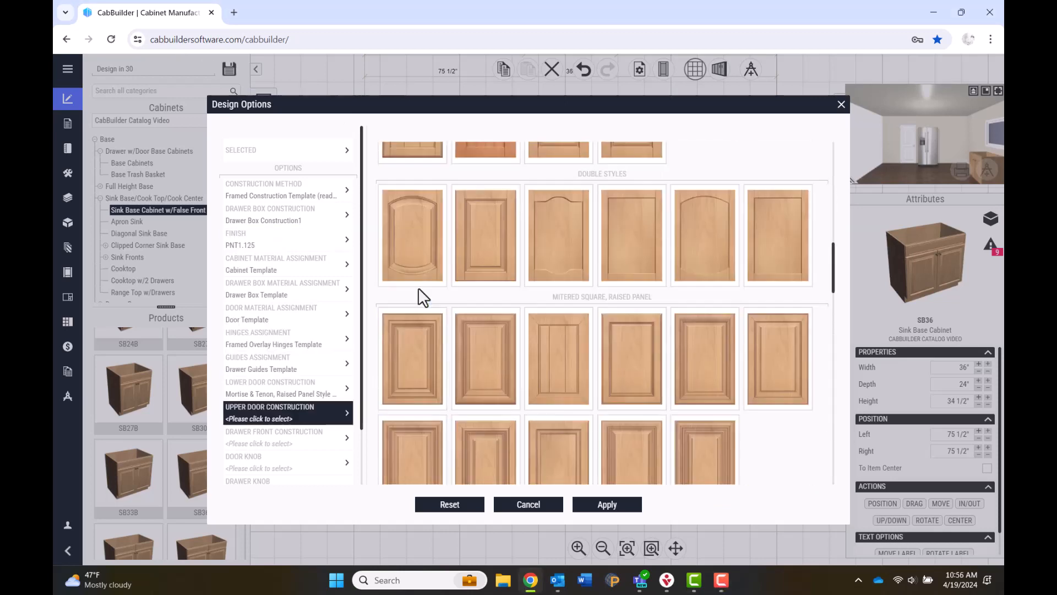
{"action": "left_click", "coordinate": [425, 311]}
{"action": "scroll", "coordinate": [631, 214], "scroll_direction": "down", "scroll_amount": 2}
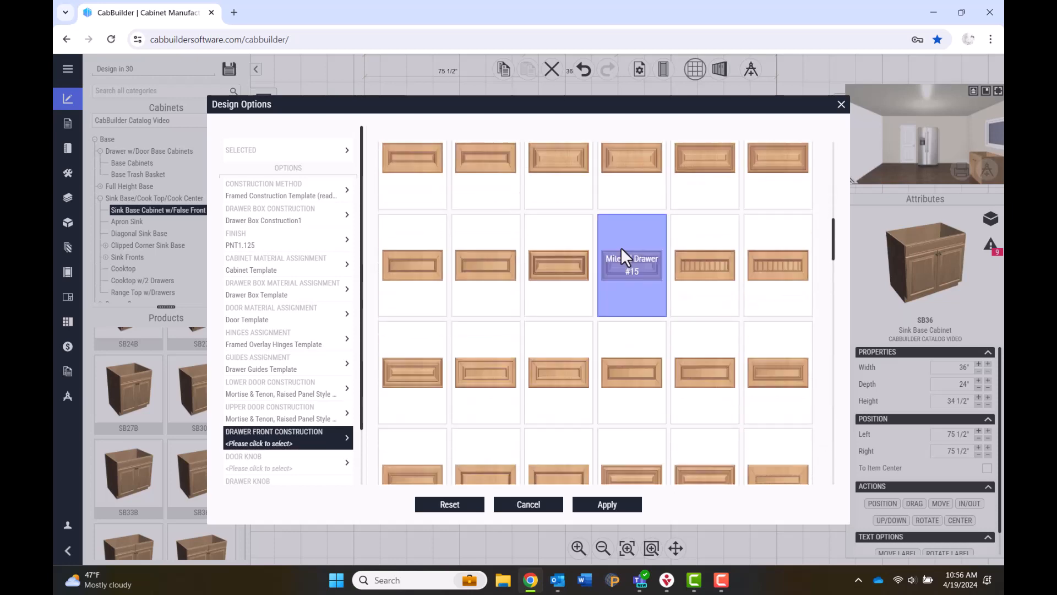
{"action": "left_click", "coordinate": [702, 204]}
{"action": "scroll", "coordinate": [537, 397], "scroll_direction": "up", "scroll_amount": 2}
{"action": "left_click", "coordinate": [507, 416]}
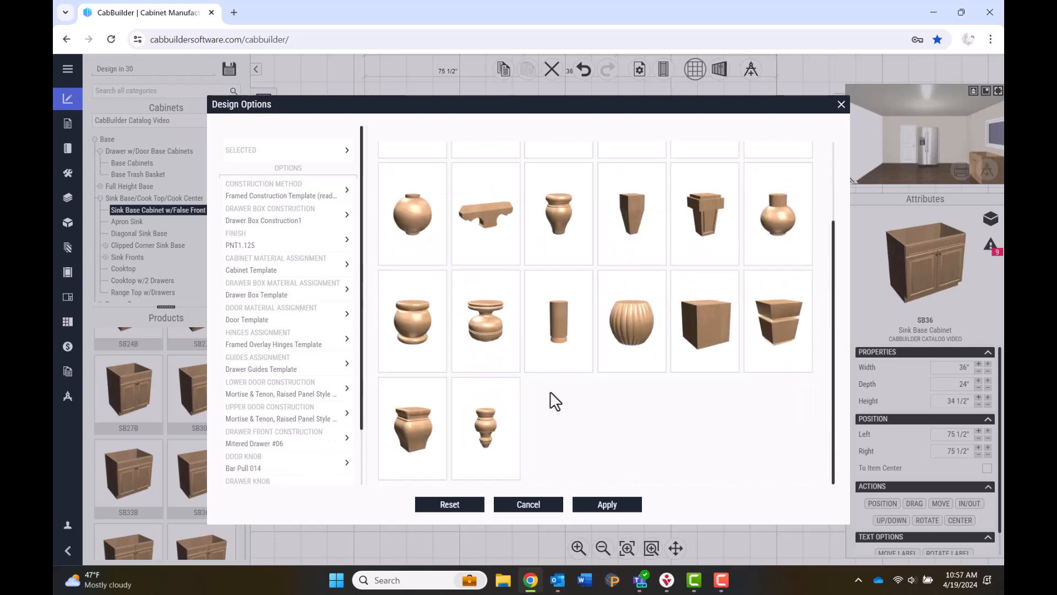
Apply the design options and place the BWB21 waste basket beside the SB36 sink base.
{"action": "left_click", "coordinate": [626, 504]}
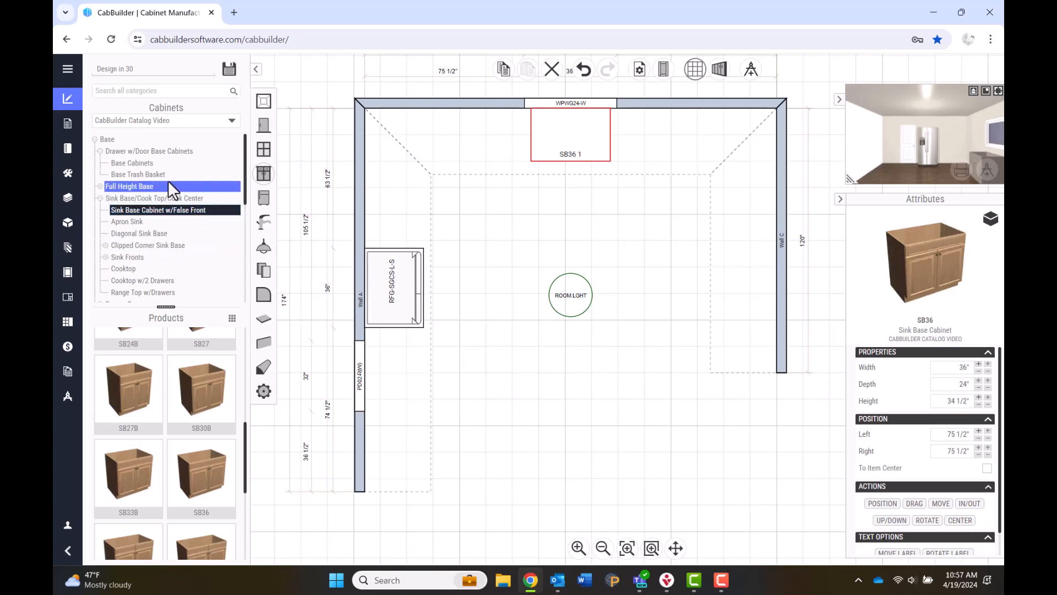
{"action": "left_click", "coordinate": [120, 176]}
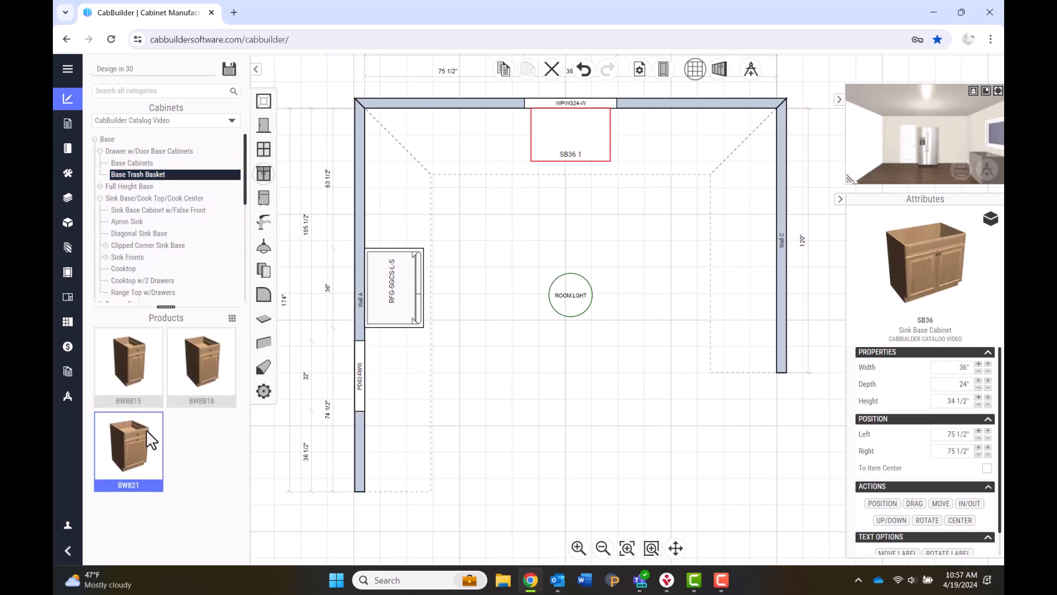
{"action": "left_click_drag", "start_coordinate": [134, 447], "coordinate": [624, 151]}
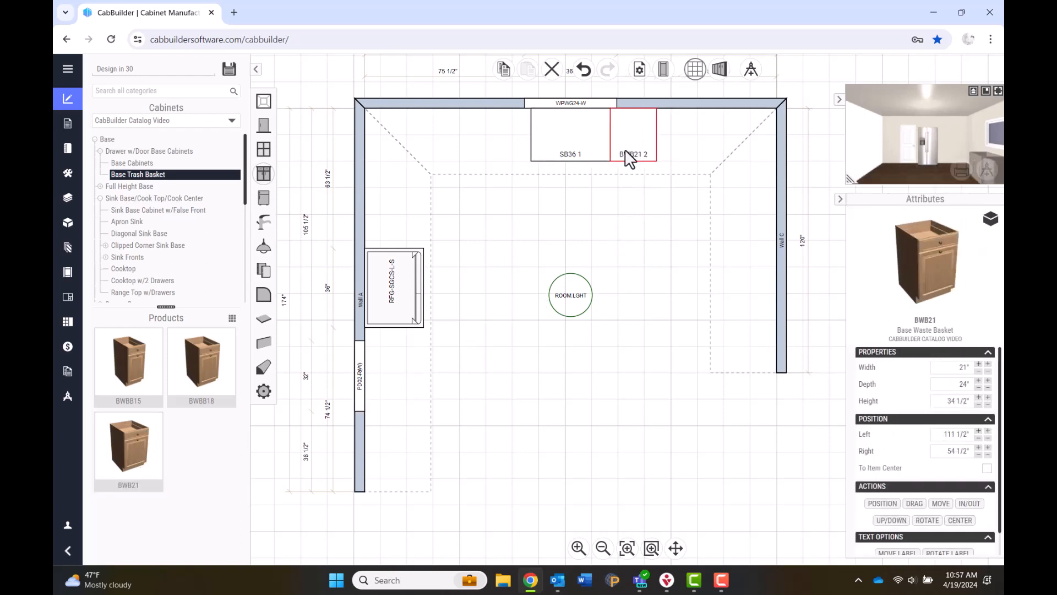
Place a B54-3 base cabinet to the right of the waste basket.
{"action": "left_click", "coordinate": [99, 198]}
{"action": "left_click", "coordinate": [98, 220]}
{"action": "left_click", "coordinate": [119, 245]}
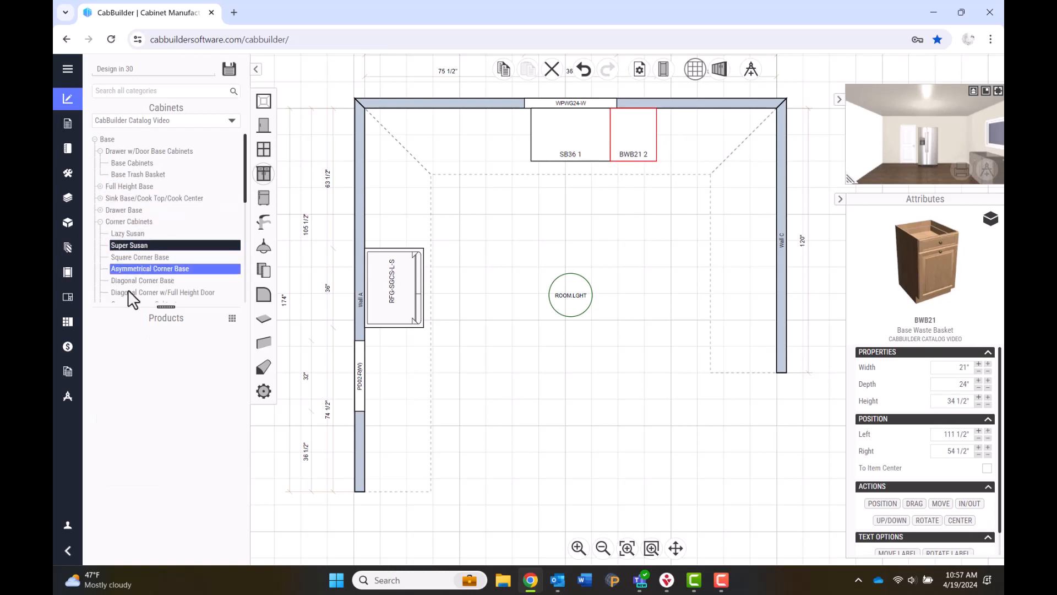
{"action": "scroll", "coordinate": [180, 402], "scroll_direction": "down", "scroll_amount": 2}
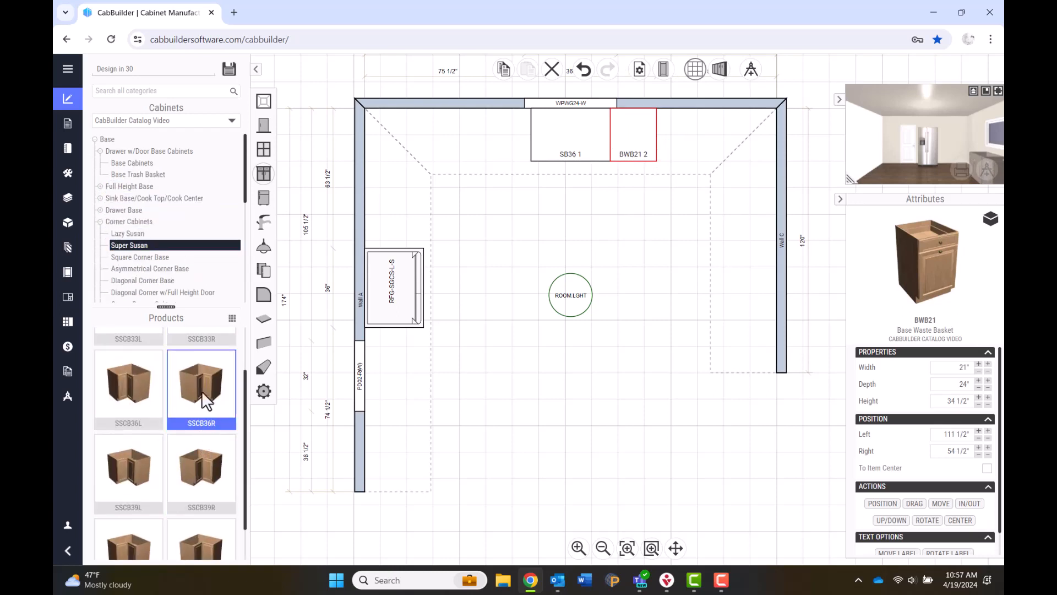
{"action": "left_click", "coordinate": [100, 222]}
{"action": "left_click", "coordinate": [132, 152]}
{"action": "left_click", "coordinate": [135, 162]}
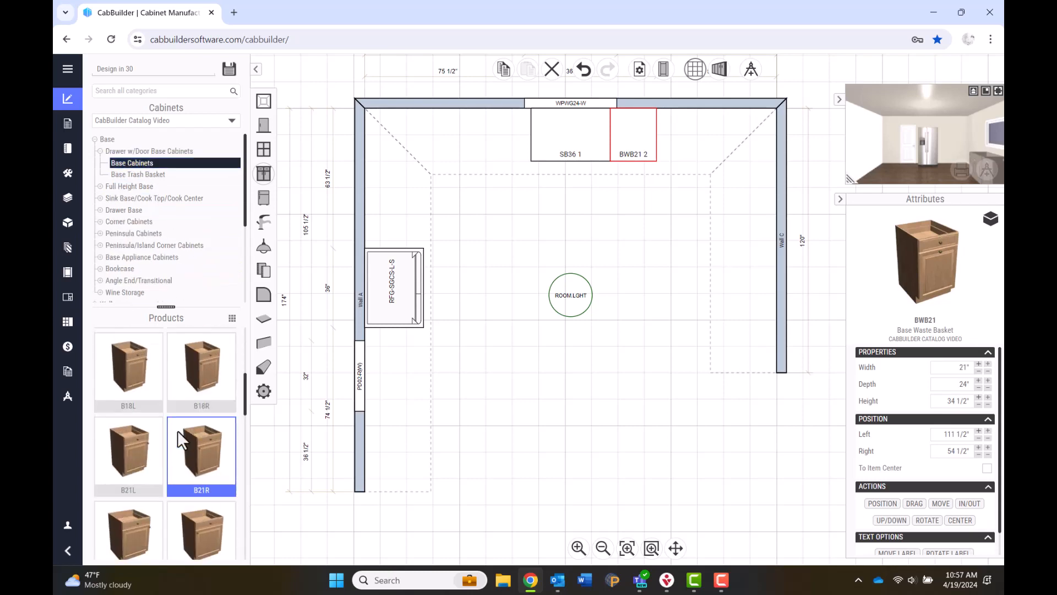
{"action": "scroll", "coordinate": [177, 431], "scroll_direction": "down", "scroll_amount": 5}
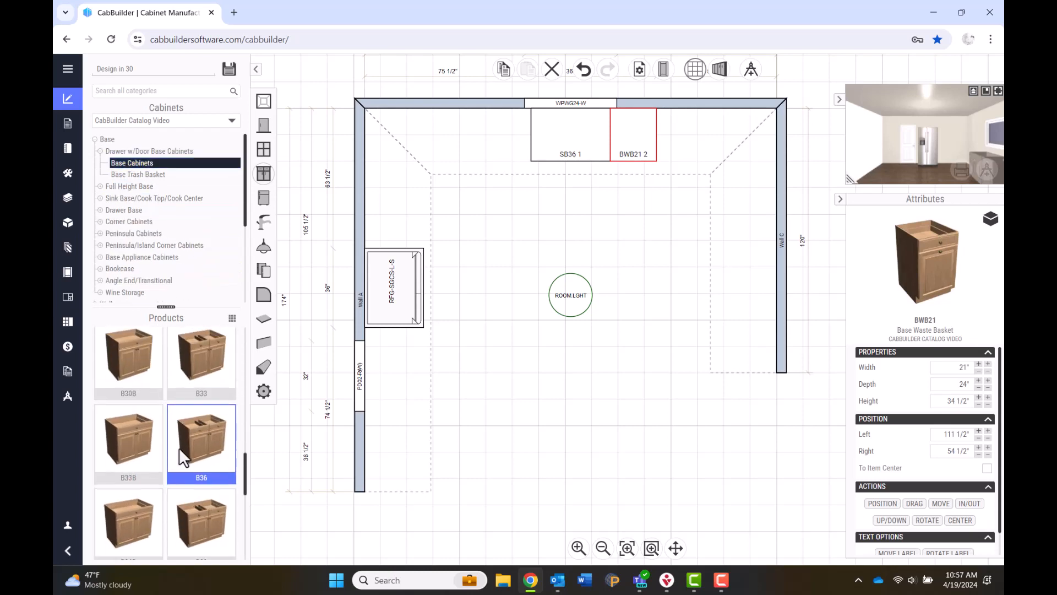
{"action": "left_click", "coordinate": [660, 142]}
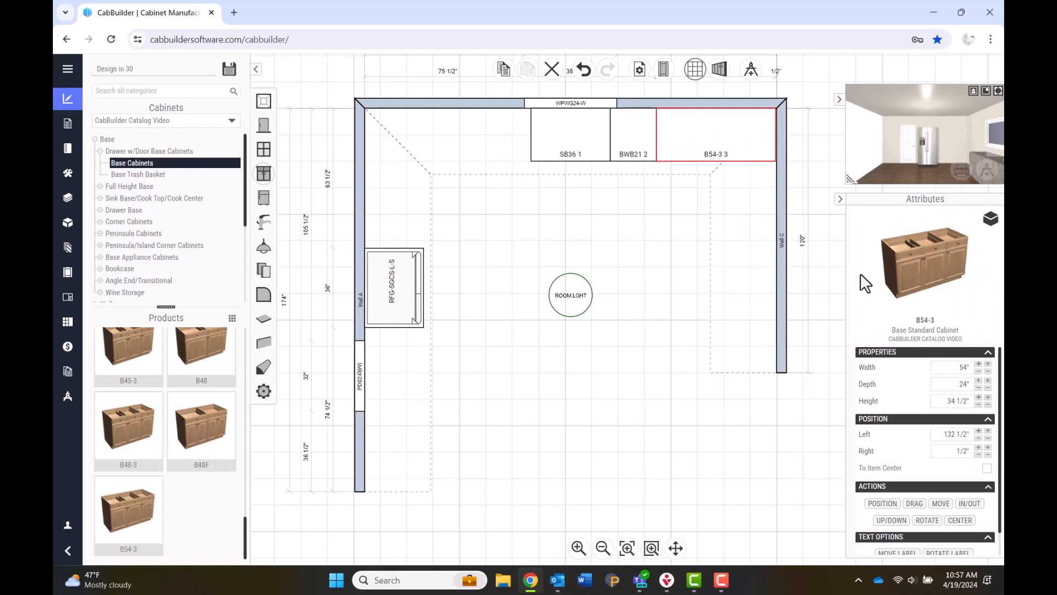
Open the B54-3 in the wireframe editor and change its SKU to B53-3 and width to 53".
{"action": "left_click", "coordinate": [995, 225]}
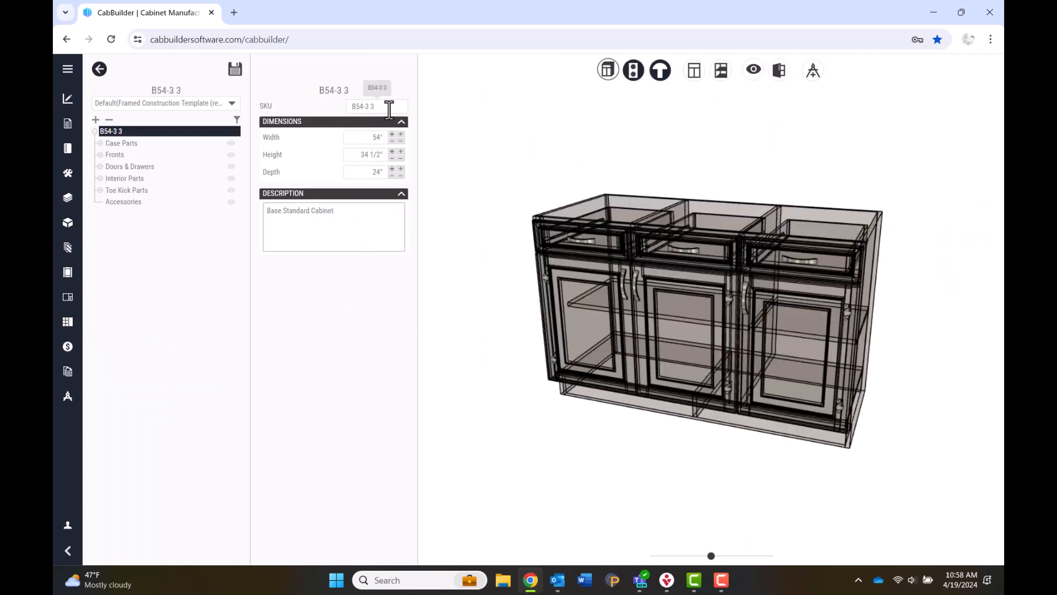
{"action": "left_click_drag", "start_coordinate": [389, 110], "coordinate": [358, 110]}
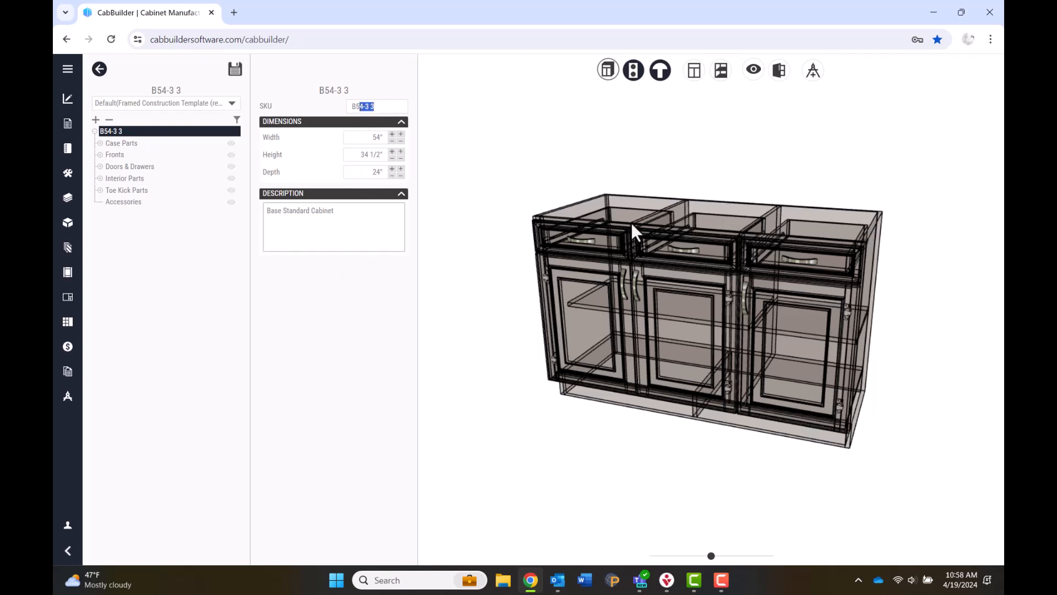
{"action": "type", "text": "3-3"}
{"action": "key", "text": "Tab"}
{"action": "type", "text": "53"}
{"action": "left_click_drag", "start_coordinate": [337, 210], "coordinate": [263, 212]}
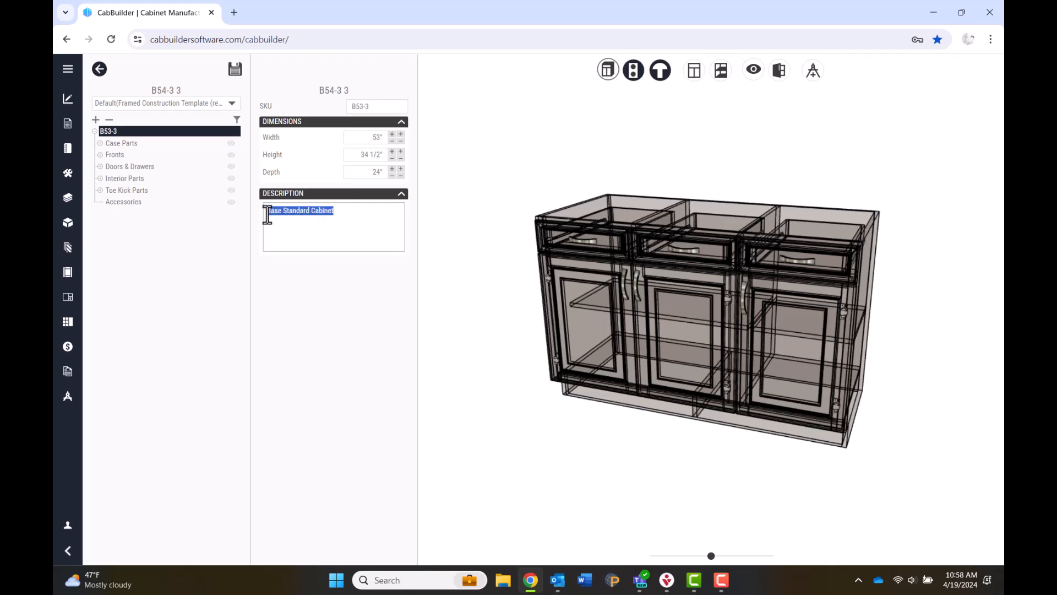
Expand the case, front, face frame and drawer parts to inspect the Left Stile and Drawer Front.
{"action": "left_click", "coordinate": [101, 143]}
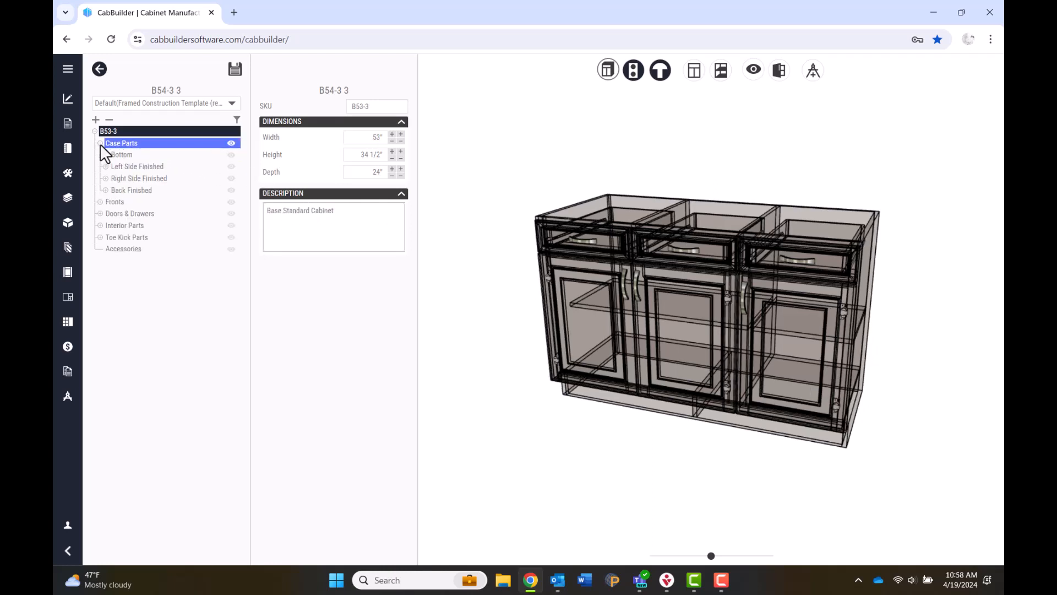
{"action": "left_click", "coordinate": [97, 200]}
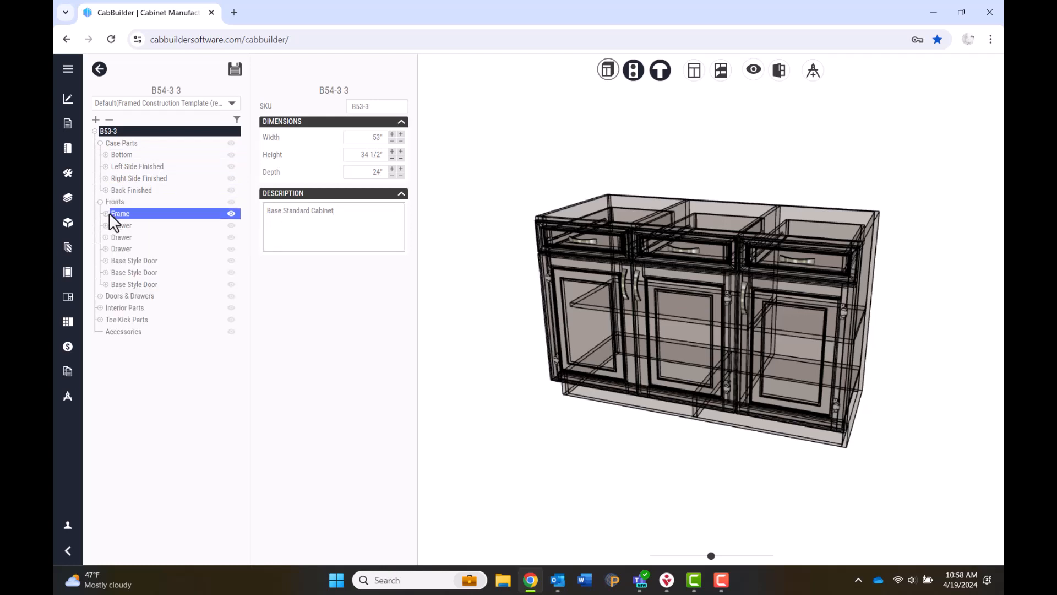
{"action": "left_click", "coordinate": [109, 212]}
{"action": "left_click", "coordinate": [118, 226]}
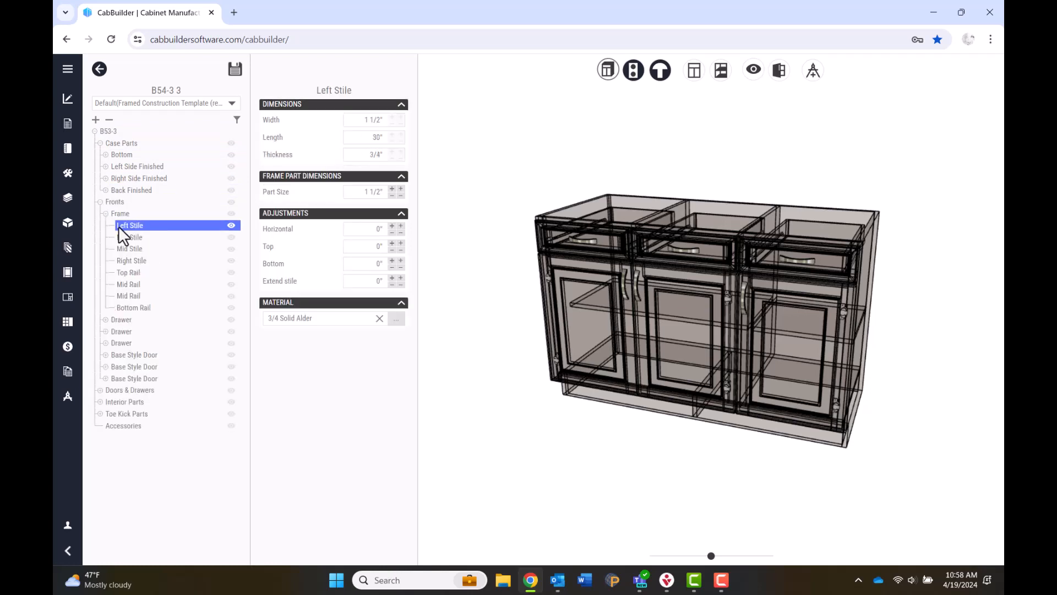
{"action": "left_click", "coordinate": [105, 320]}
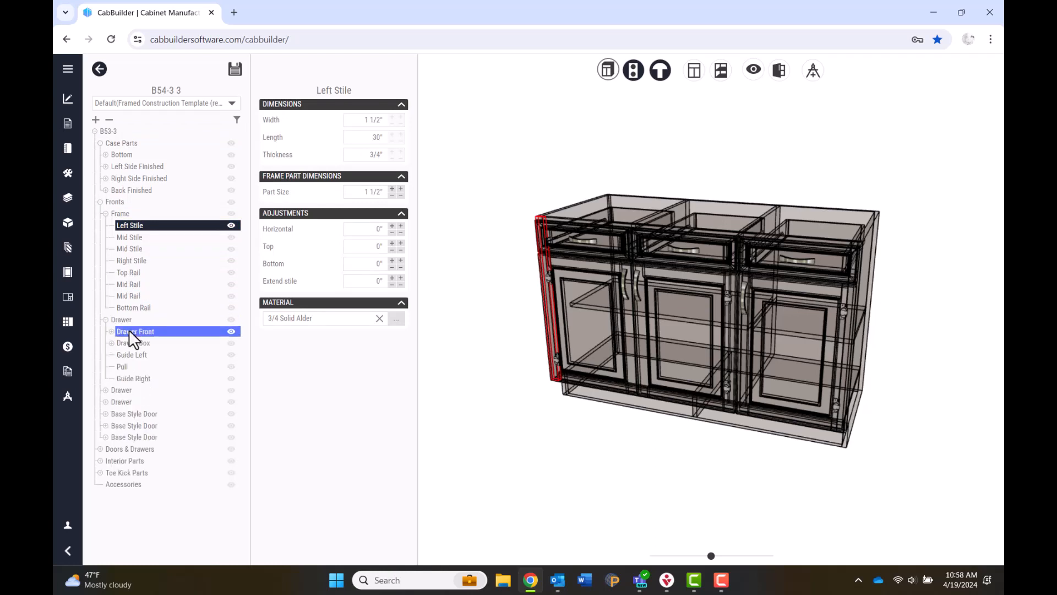
{"action": "left_click", "coordinate": [129, 331]}
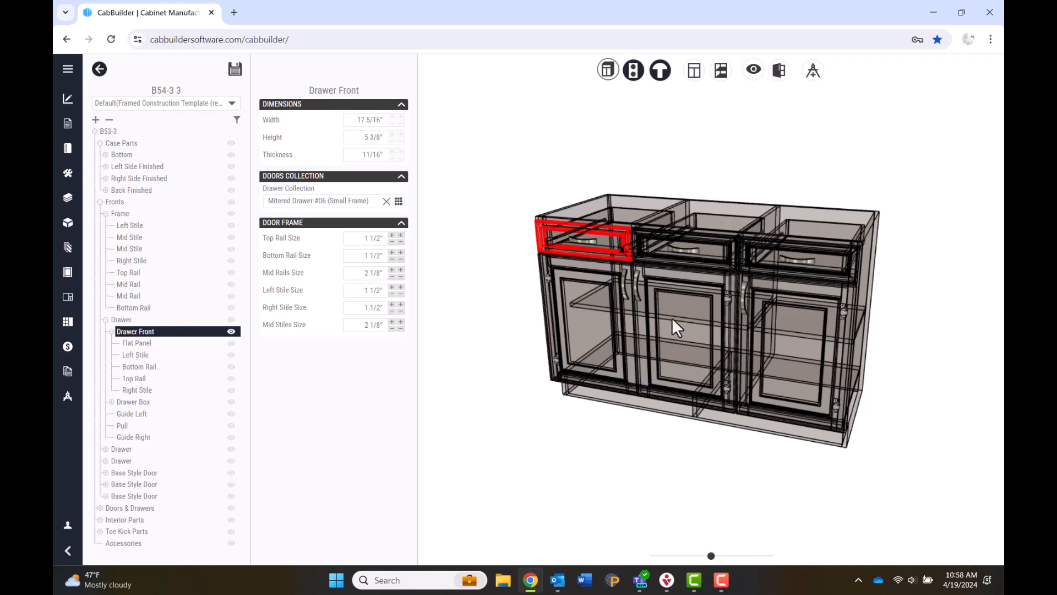
Delete the drawer partition between the two top-left drawers in the Inside Sections layout.
{"action": "left_click", "coordinate": [723, 72]}
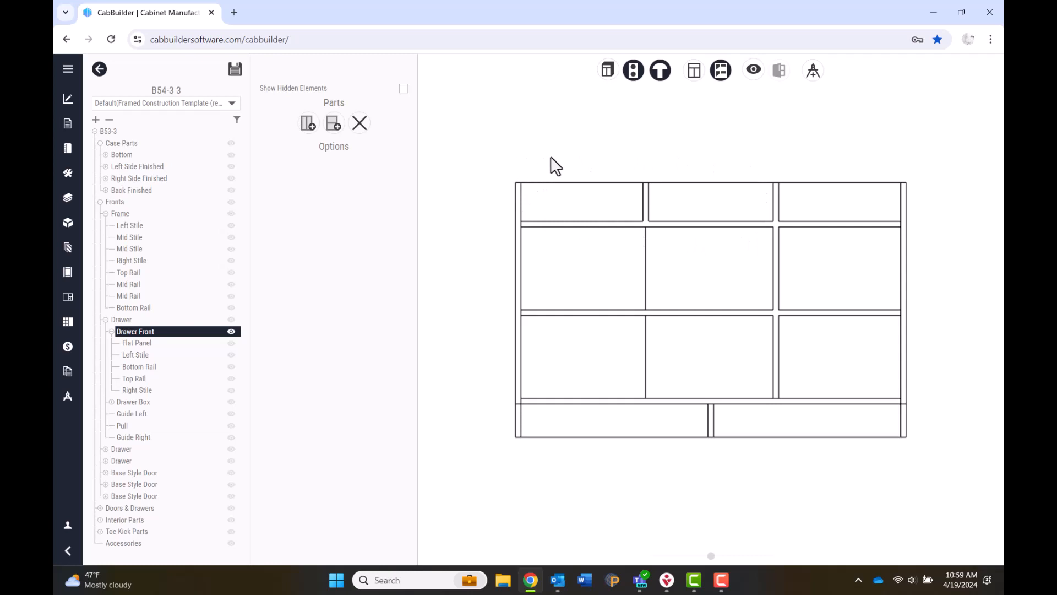
{"action": "left_click", "coordinate": [646, 205]}
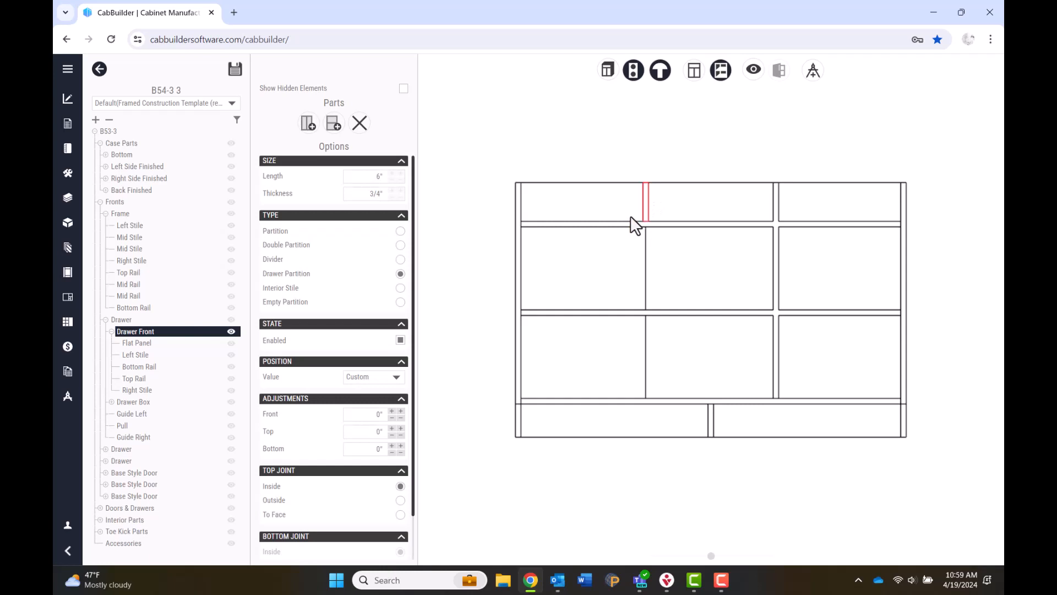
{"action": "left_click", "coordinate": [361, 126]}
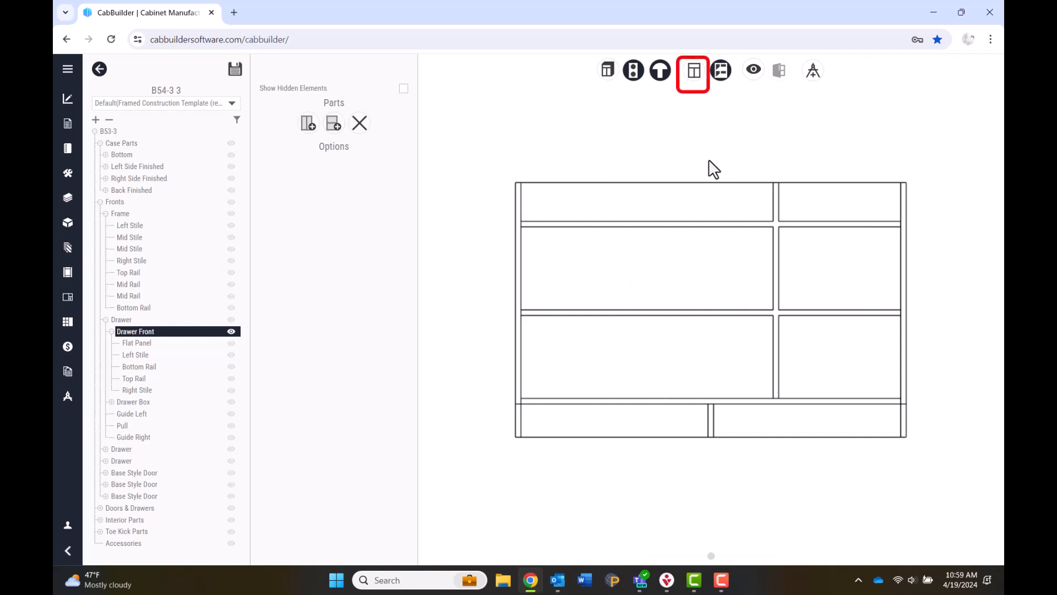
Remove the top mid stile from the face frame and set the merged top opening to Drawer.
{"action": "left_click", "coordinate": [695, 84]}
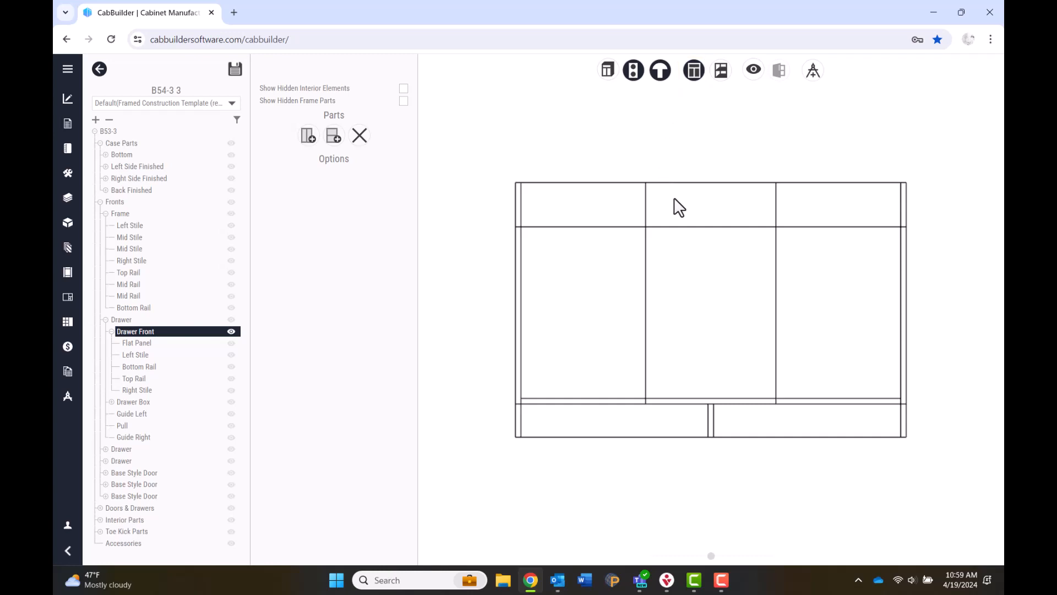
{"action": "left_click", "coordinate": [647, 205]}
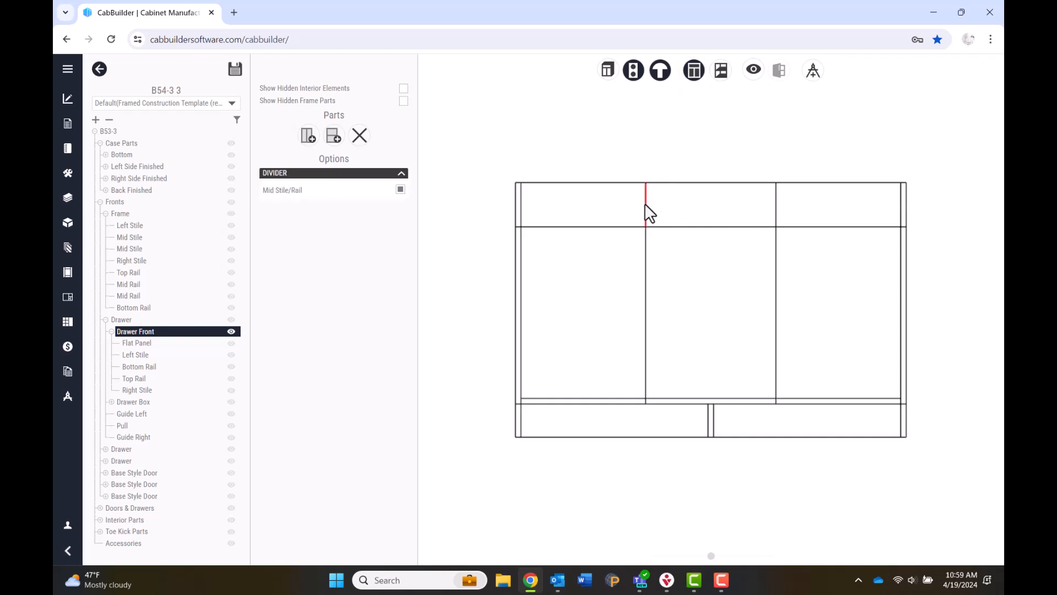
{"action": "left_click", "coordinate": [360, 136]}
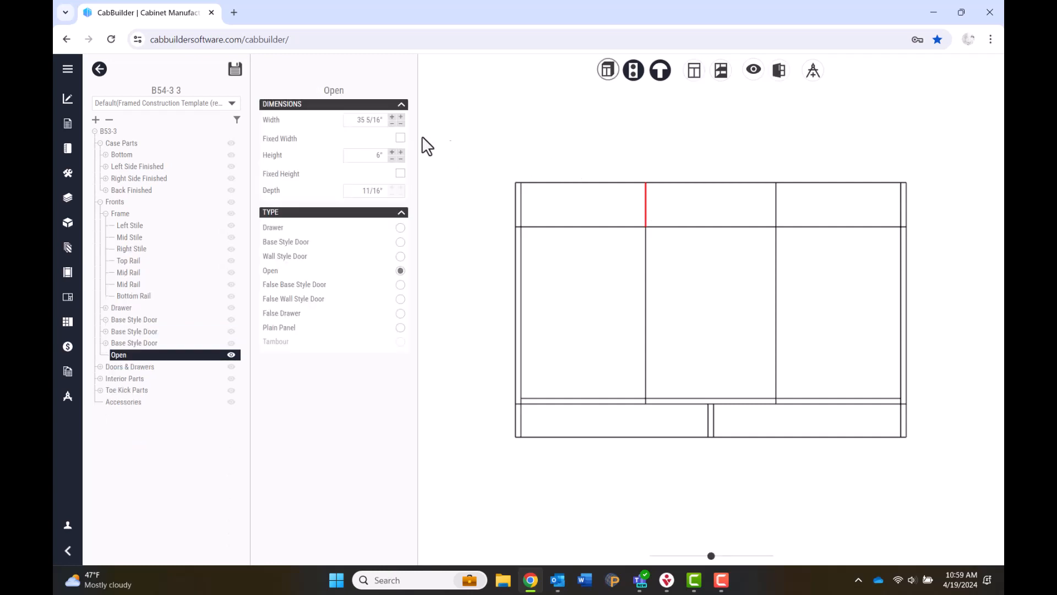
{"action": "left_click", "coordinate": [654, 215]}
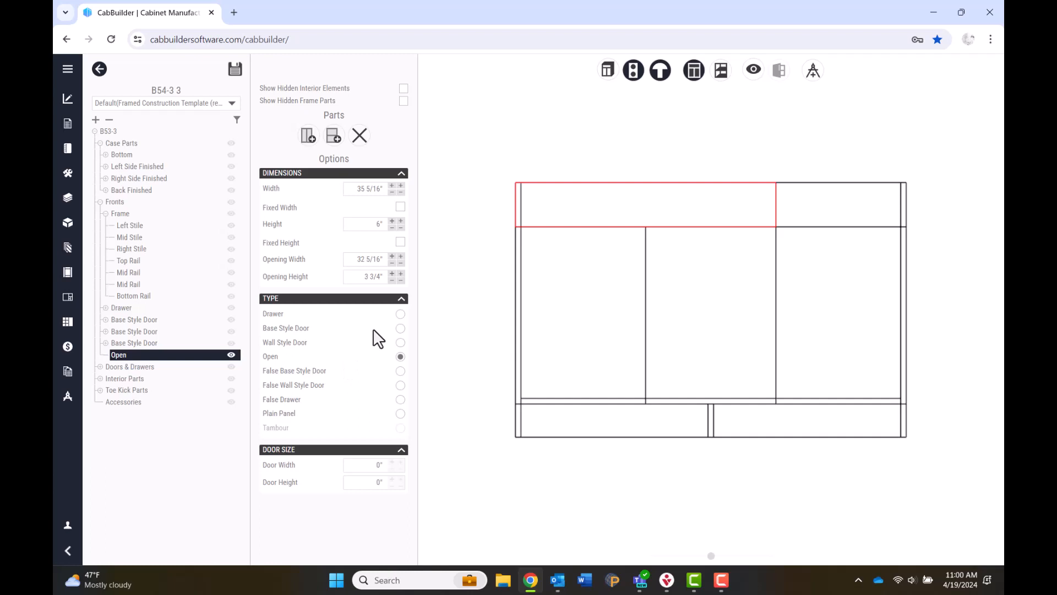
{"action": "left_click", "coordinate": [400, 314]}
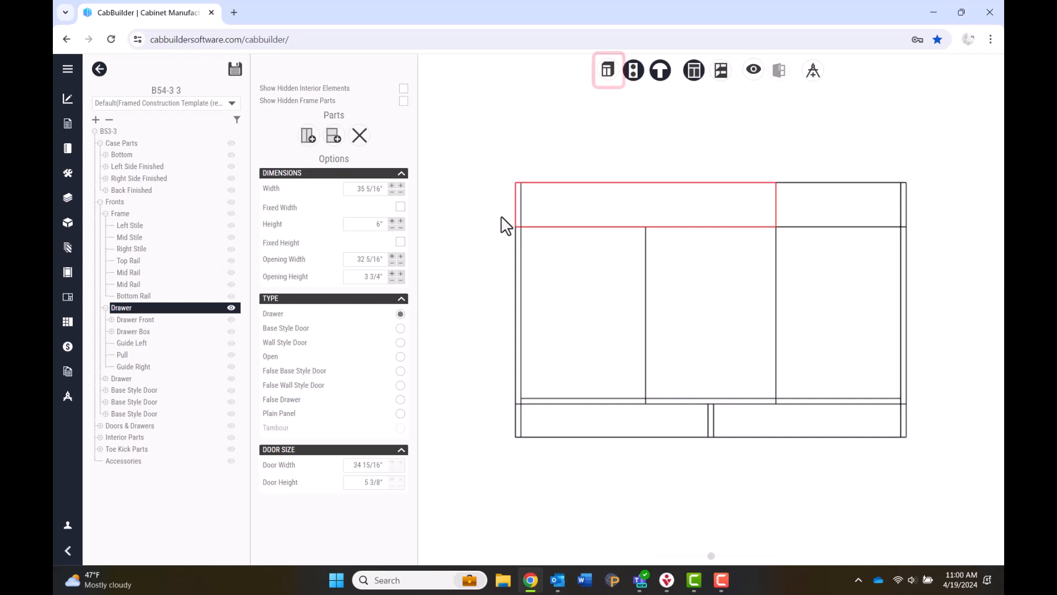
Check the B53-3 in 3D wireframe, then save it and add it to the drawings.
{"action": "left_click", "coordinate": [613, 66]}
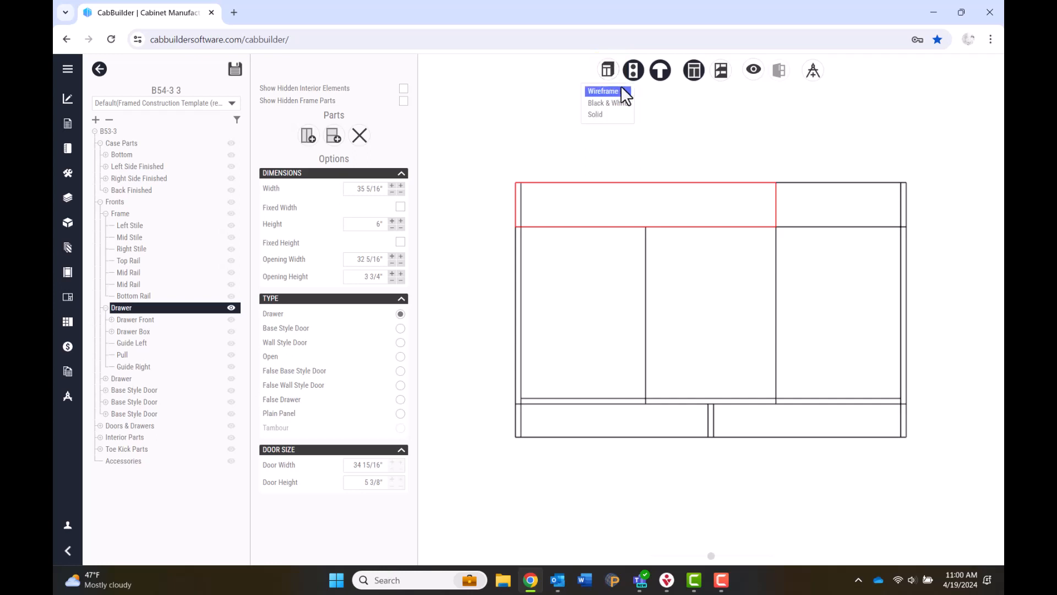
{"action": "left_click", "coordinate": [624, 91]}
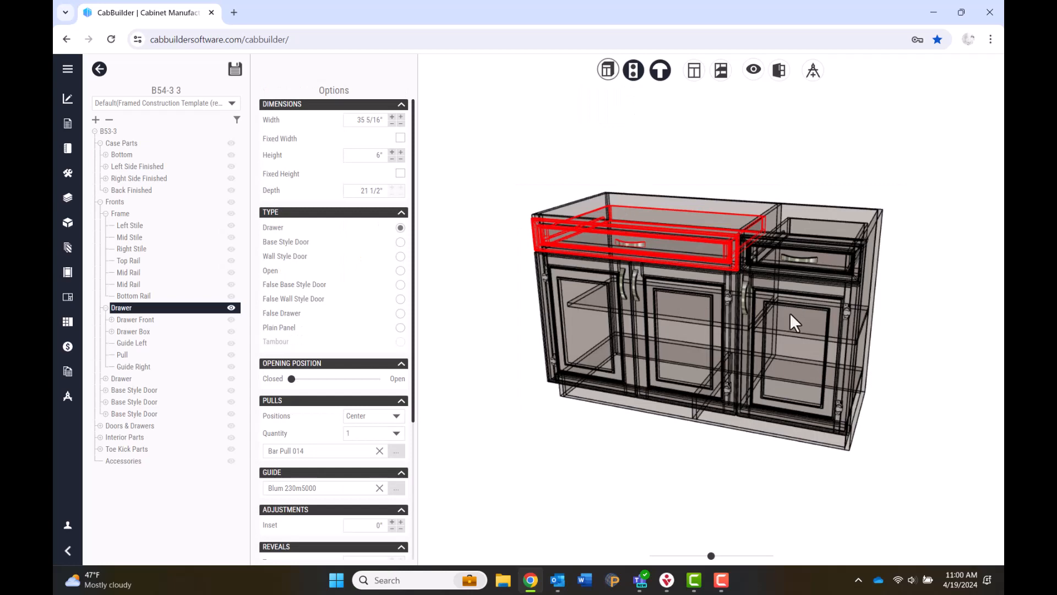
{"action": "mouse_move", "coordinate": [789, 312]}
{"action": "left_mouse_down"}
{"action": "mouse_move", "coordinate": [712, 299]}
{"action": "mouse_move", "coordinate": [794, 300]}
{"action": "left_mouse_up"}
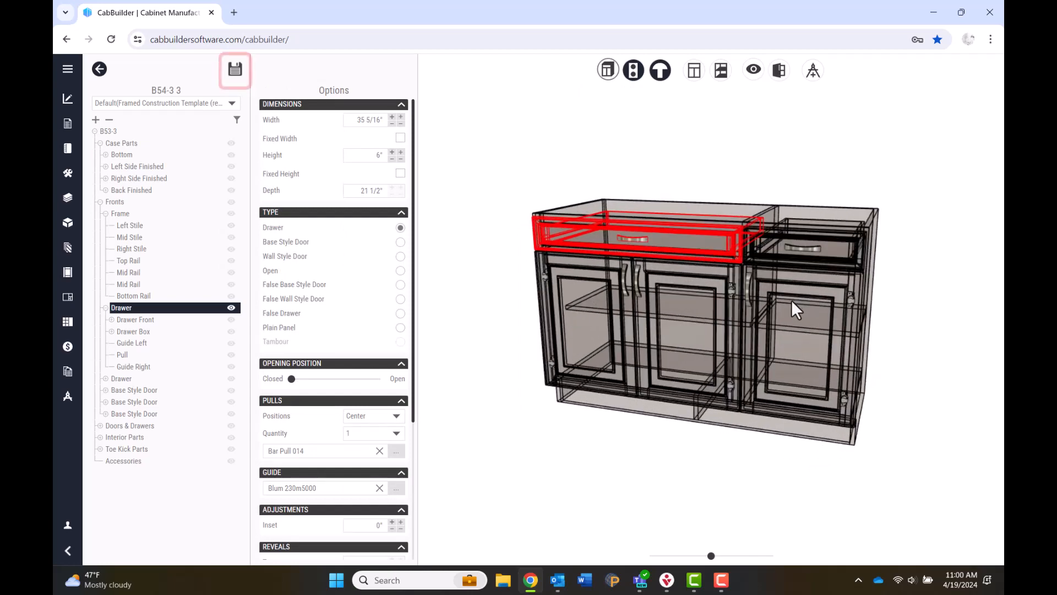
{"action": "left_click", "coordinate": [236, 71]}
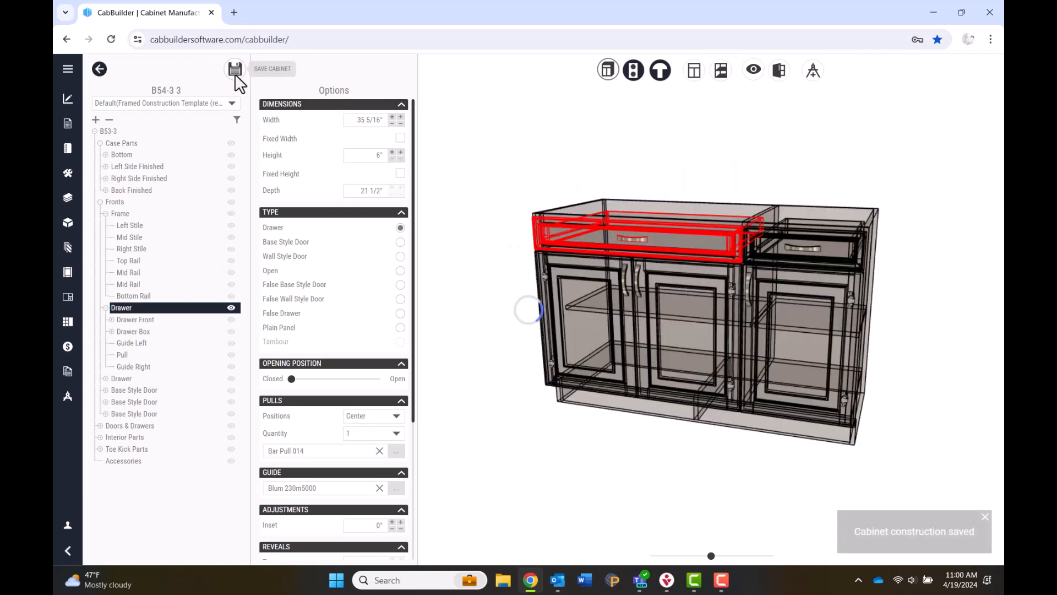
{"action": "left_click", "coordinate": [818, 70]}
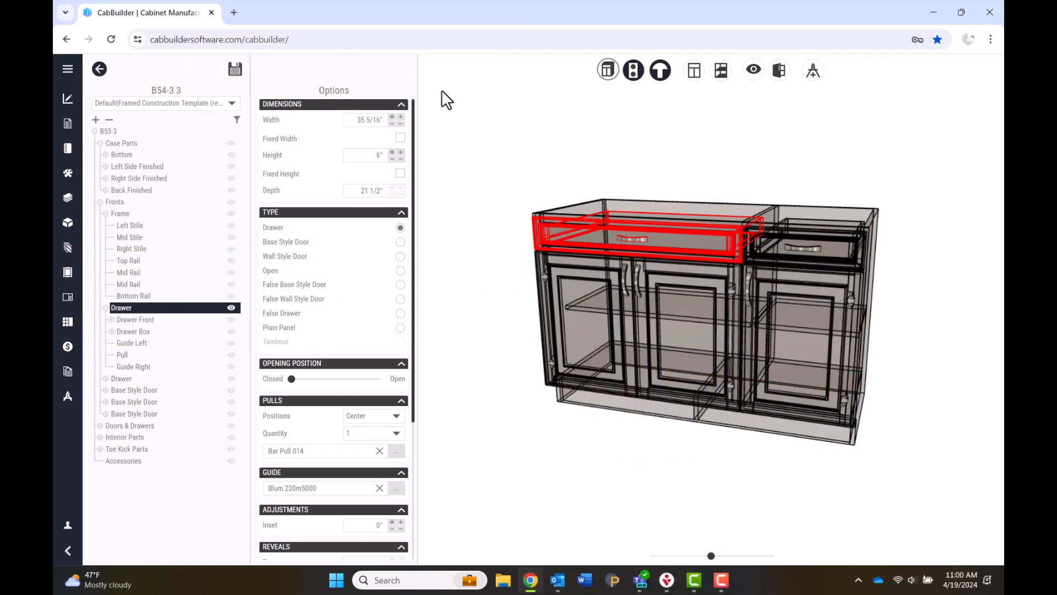
Back on the floor plan, place a 36" Super Susan corner cabinet and the DHW-2-S dishwasher beside it.
{"action": "left_click", "coordinate": [99, 70]}
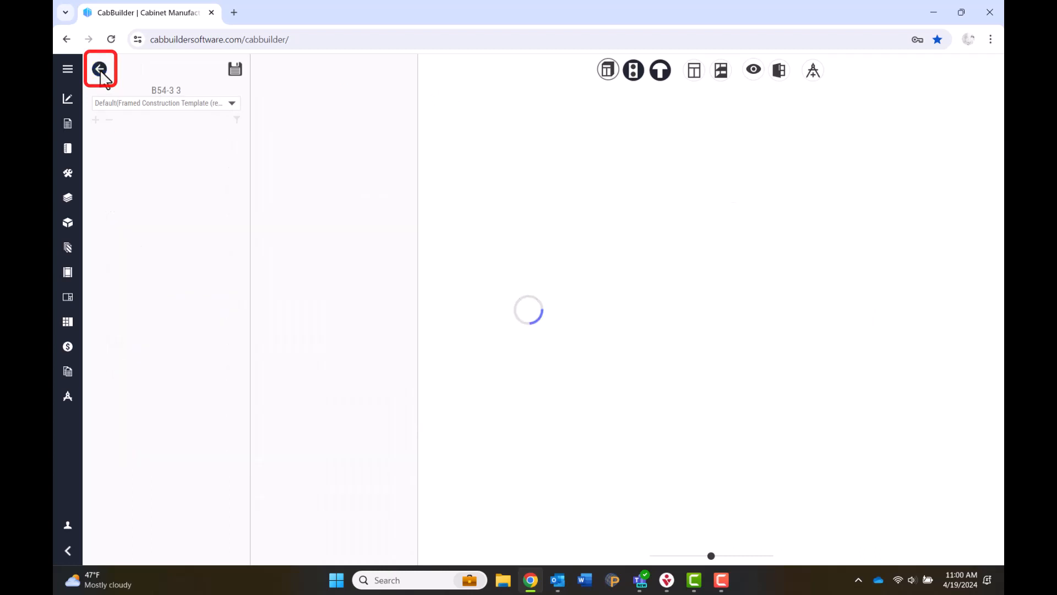
{"action": "left_click", "coordinate": [266, 174]}
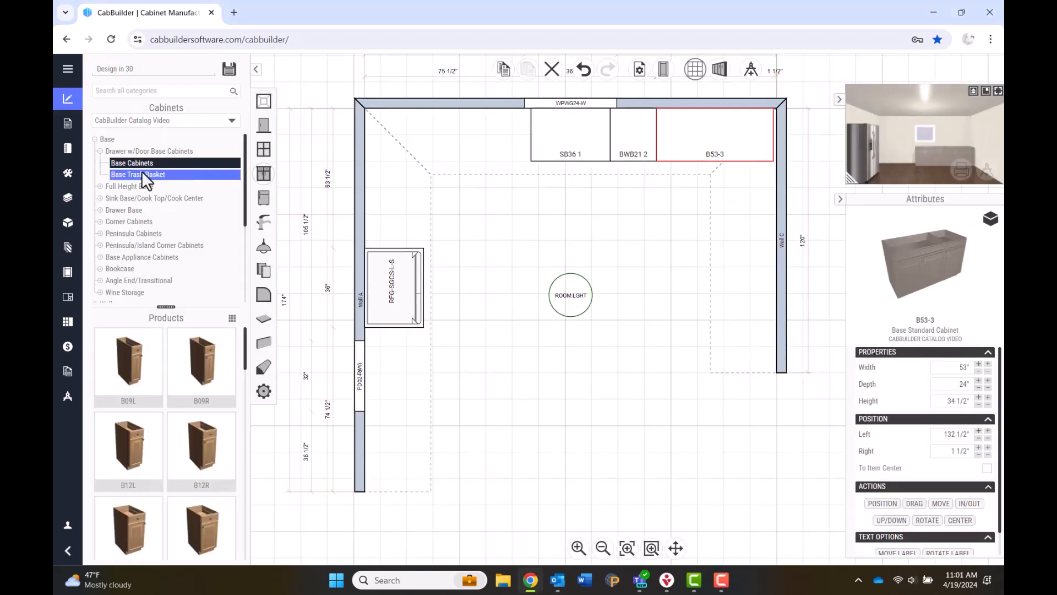
{"action": "left_click", "coordinate": [127, 245]}
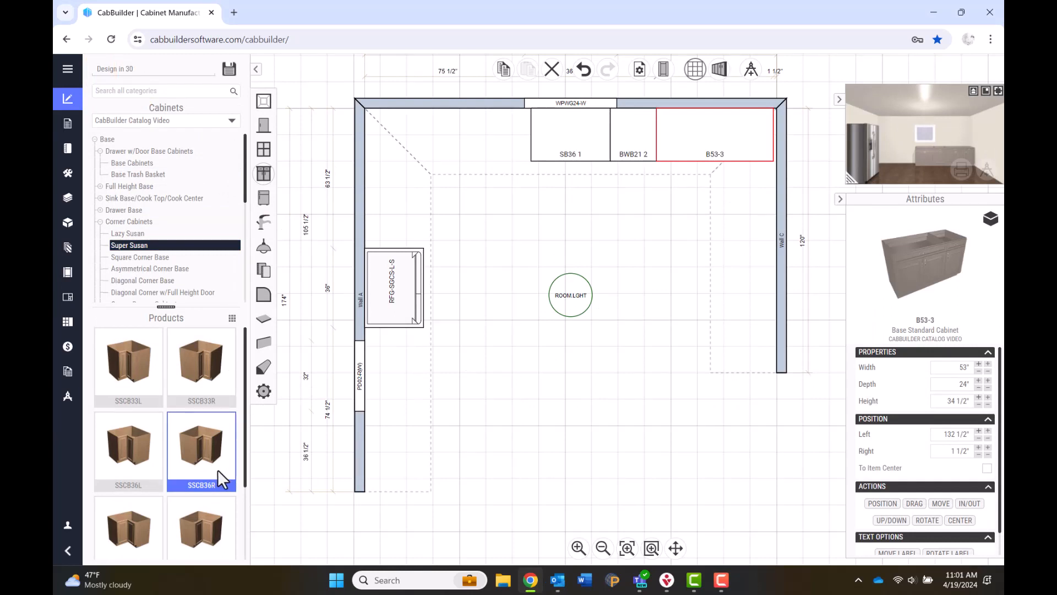
{"action": "left_click", "coordinate": [146, 465]}
{"action": "left_click", "coordinate": [388, 141]}
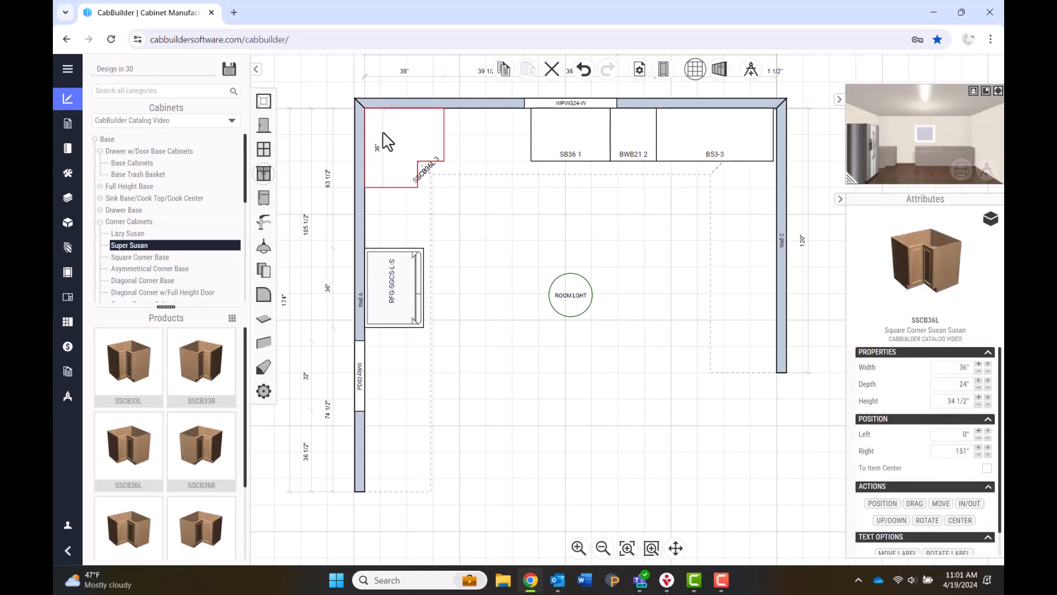
{"action": "left_click", "coordinate": [263, 197]}
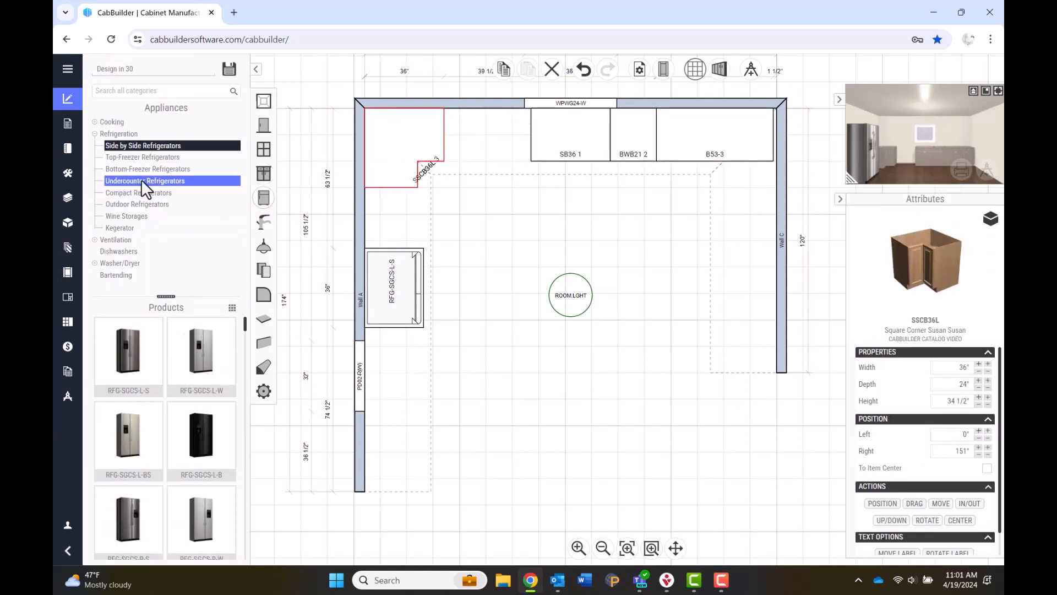
{"action": "left_click", "coordinate": [115, 252]}
{"action": "left_click", "coordinate": [478, 148]}
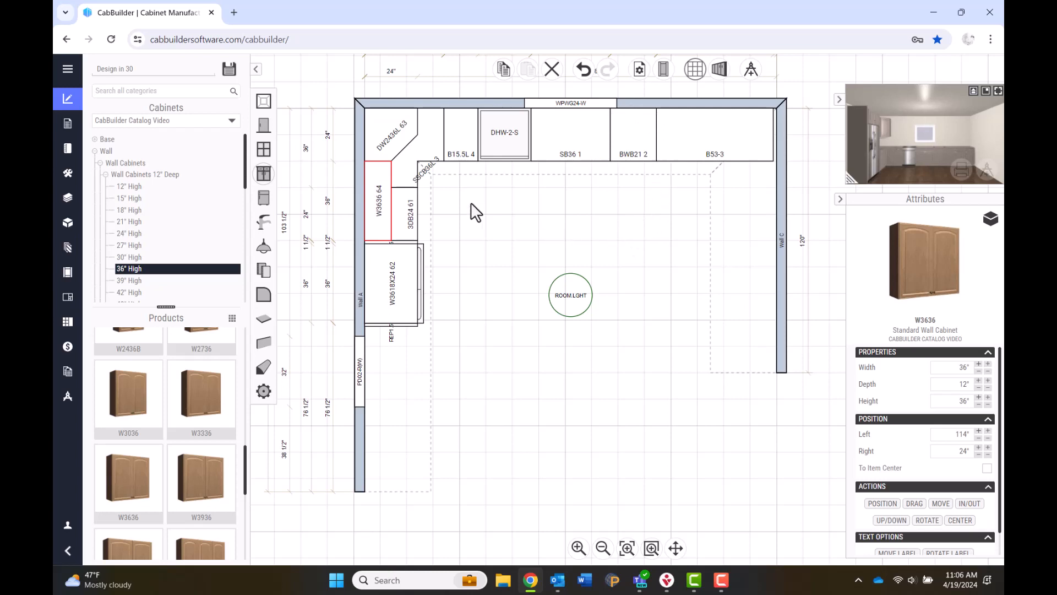
Copy the W3636 wall cabinet and paste two copies along the top wall, one above B53-3.
{"action": "right_click", "coordinate": [384, 208]}
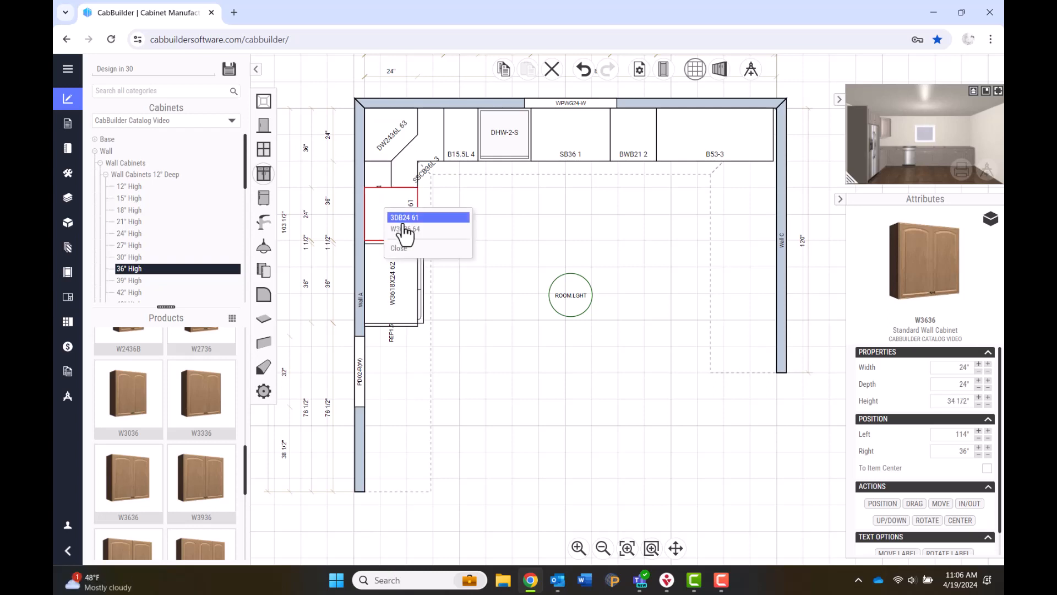
{"action": "left_click", "coordinate": [412, 230]}
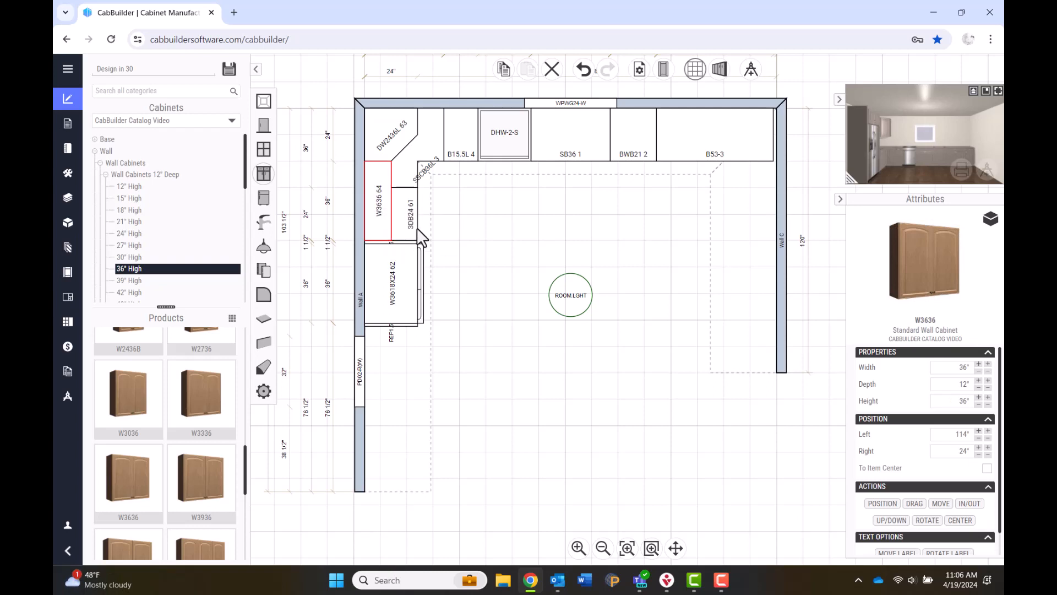
{"action": "left_click", "coordinate": [510, 72]}
{"action": "left_click", "coordinate": [530, 69]}
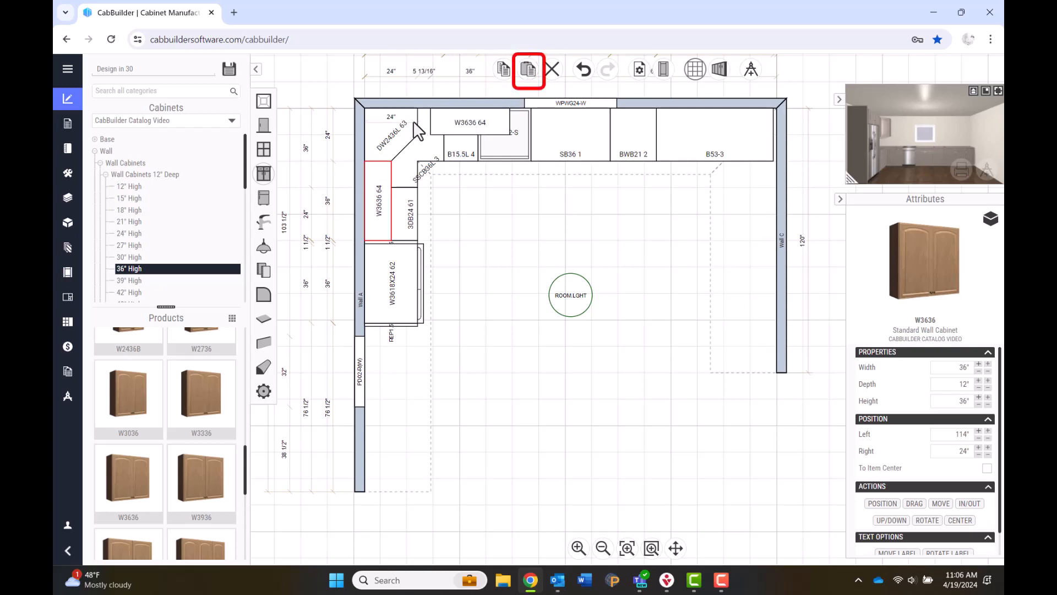
{"action": "left_click_drag", "start_coordinate": [443, 123], "coordinate": [433, 130]}
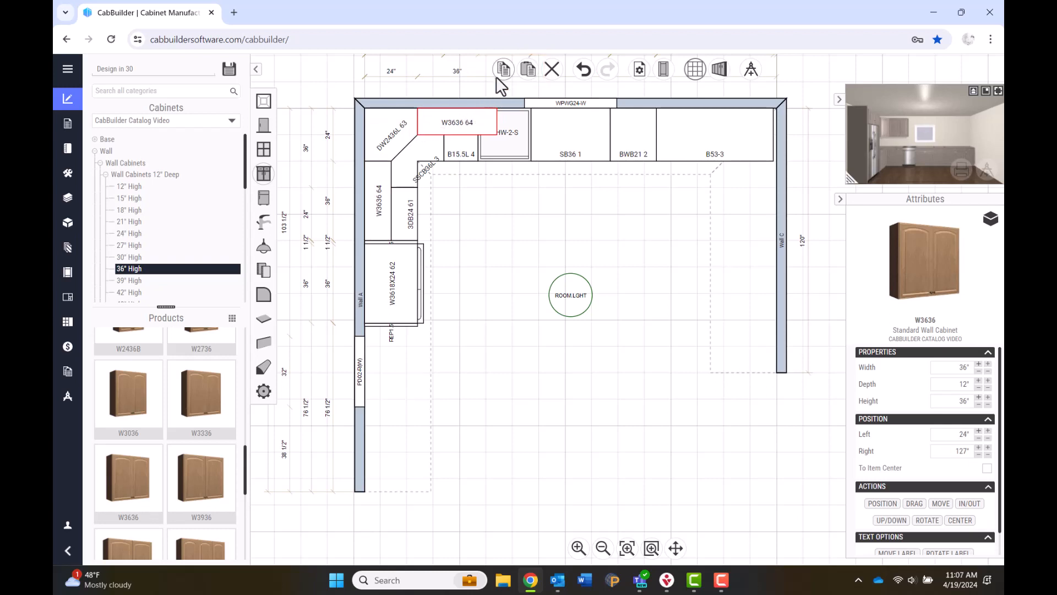
{"action": "left_click", "coordinate": [527, 69]}
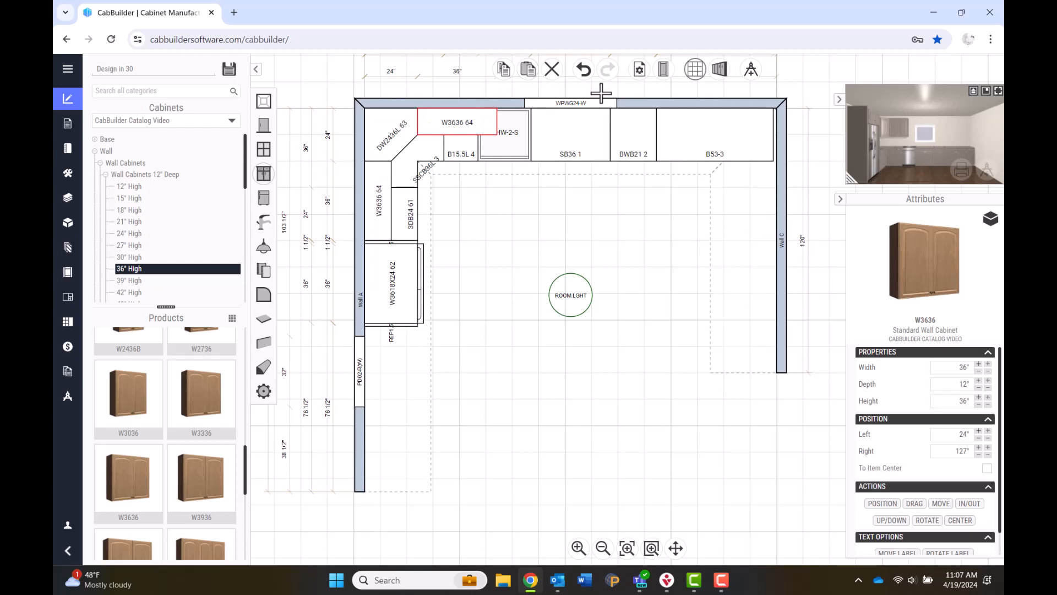
{"action": "left_click", "coordinate": [642, 118]}
{"action": "left_click", "coordinate": [633, 123]}
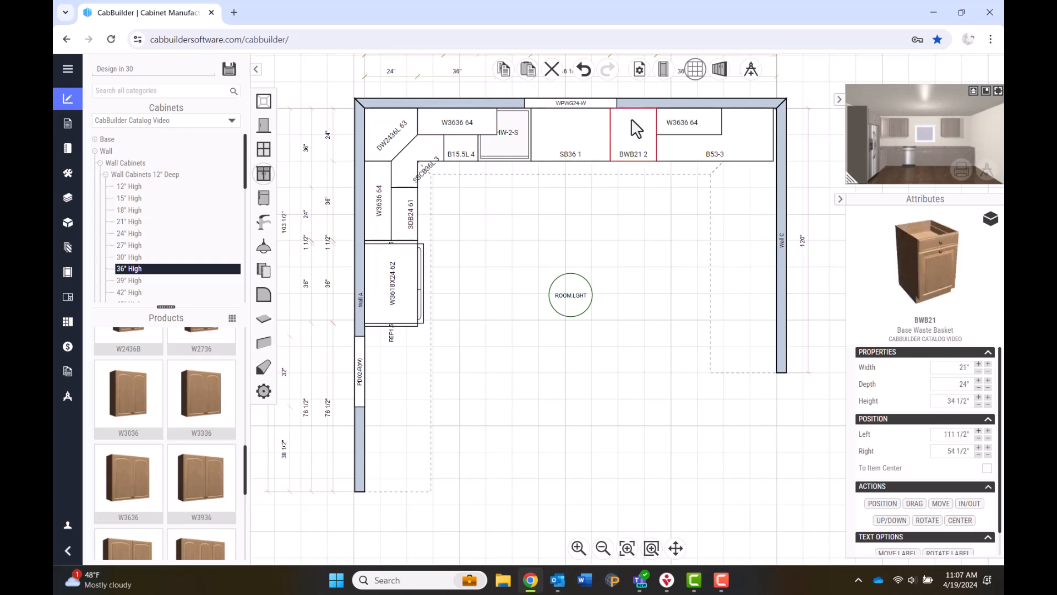
{"action": "left_click", "coordinate": [686, 123]}
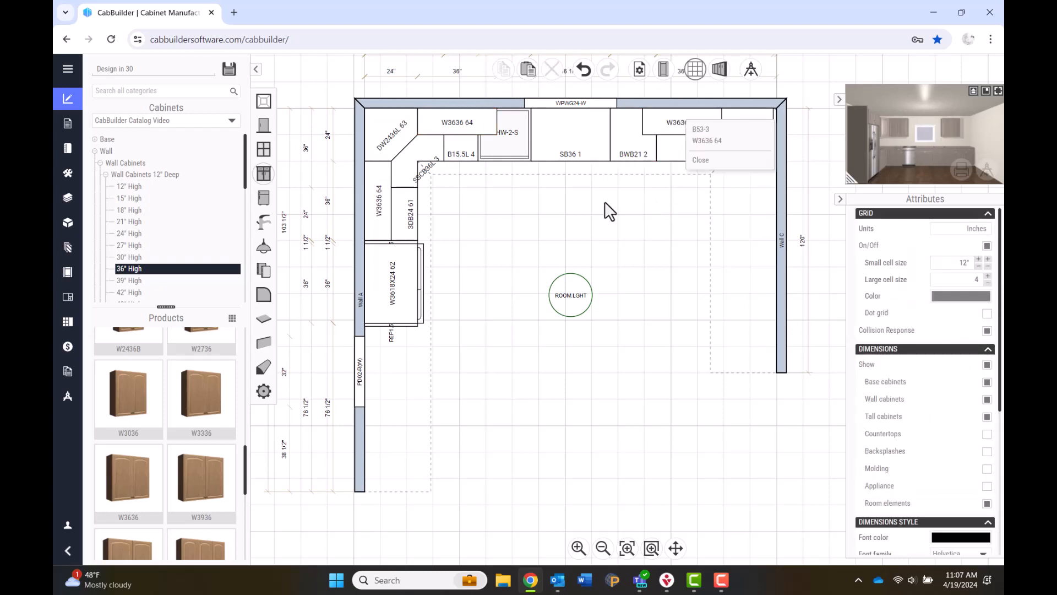
{"action": "left_click", "coordinate": [679, 175]}
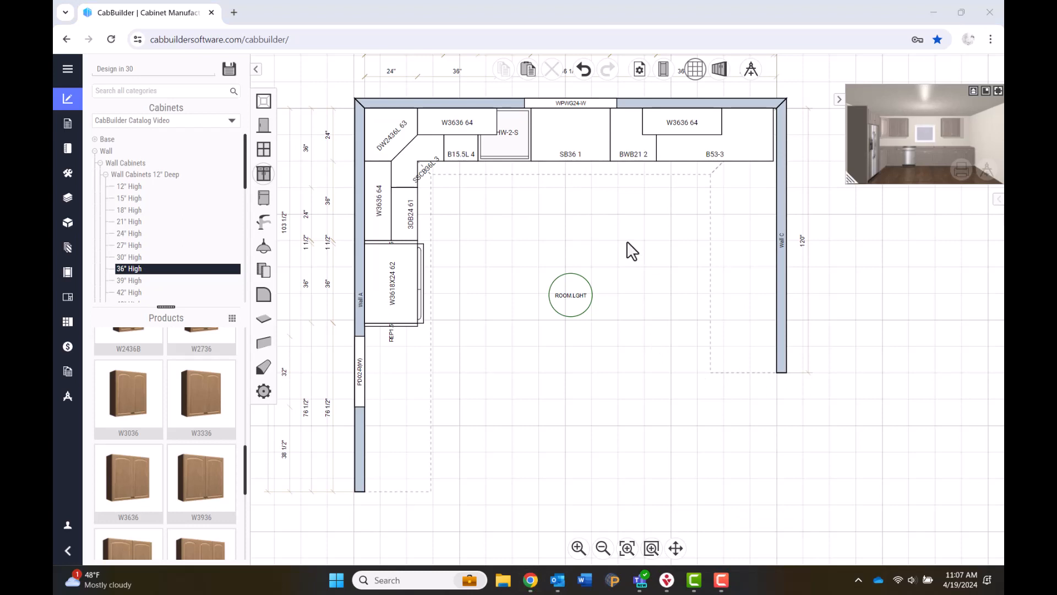
Display the Wall B elevation showing B53-3, BWB21 and the W3636 uppers.
{"action": "left_click", "coordinate": [731, 72]}
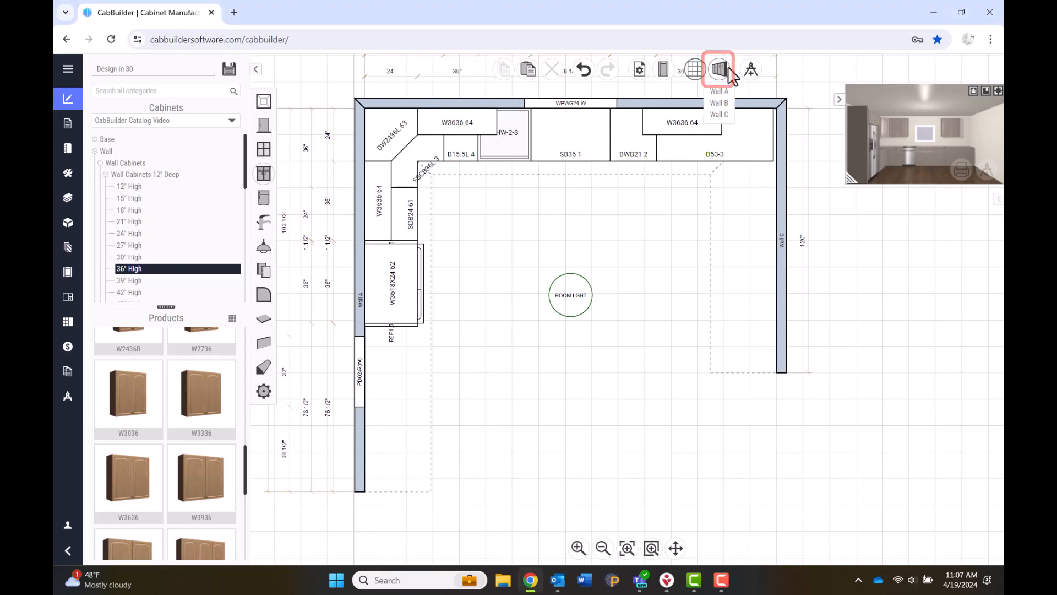
{"action": "left_click", "coordinate": [731, 107]}
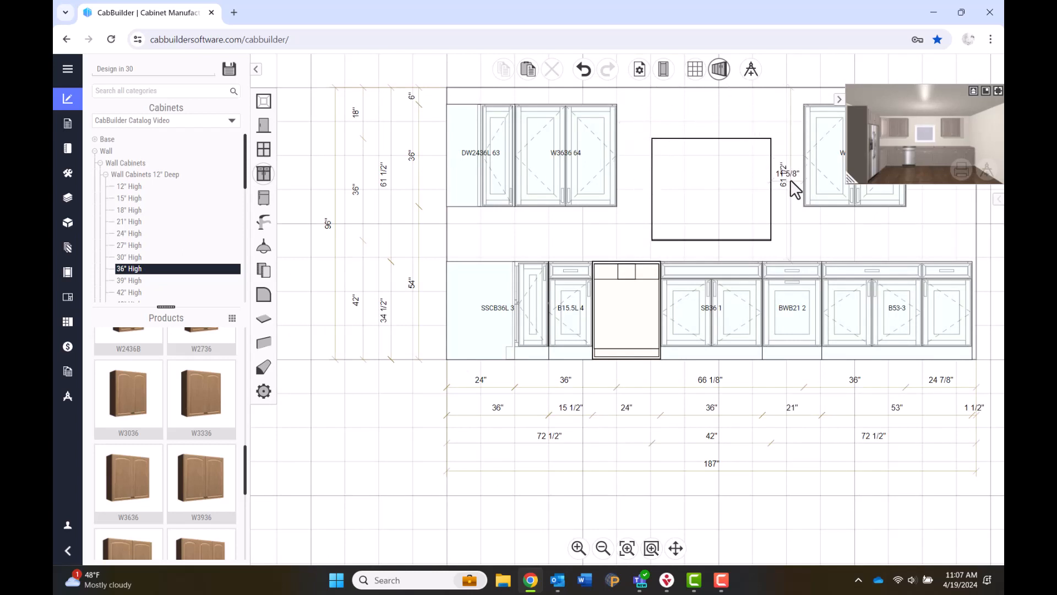
Return from the 3D view to the floor plan.
{"action": "left_click", "coordinate": [696, 70]}
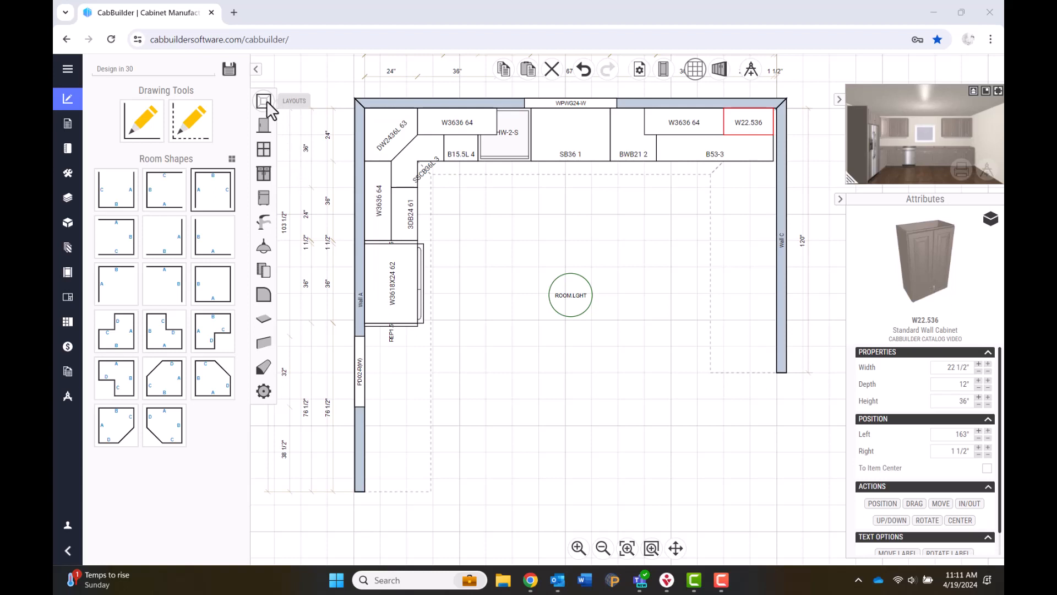
Draw a 96-inch dashed freestanding wall at 180° across the room's middle.
{"action": "left_click", "coordinate": [206, 125]}
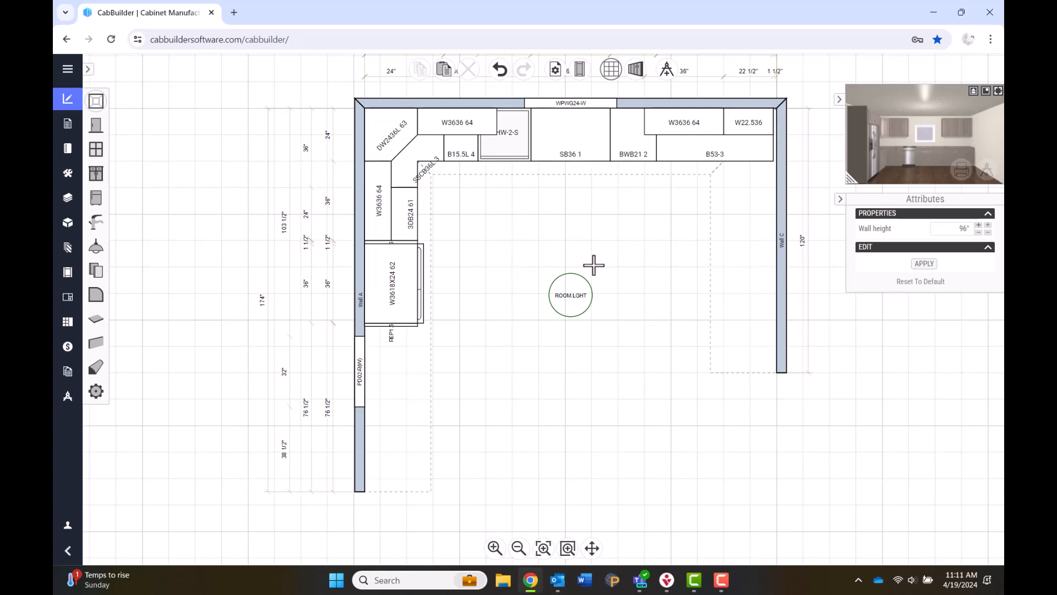
{"action": "left_click", "coordinate": [683, 265]}
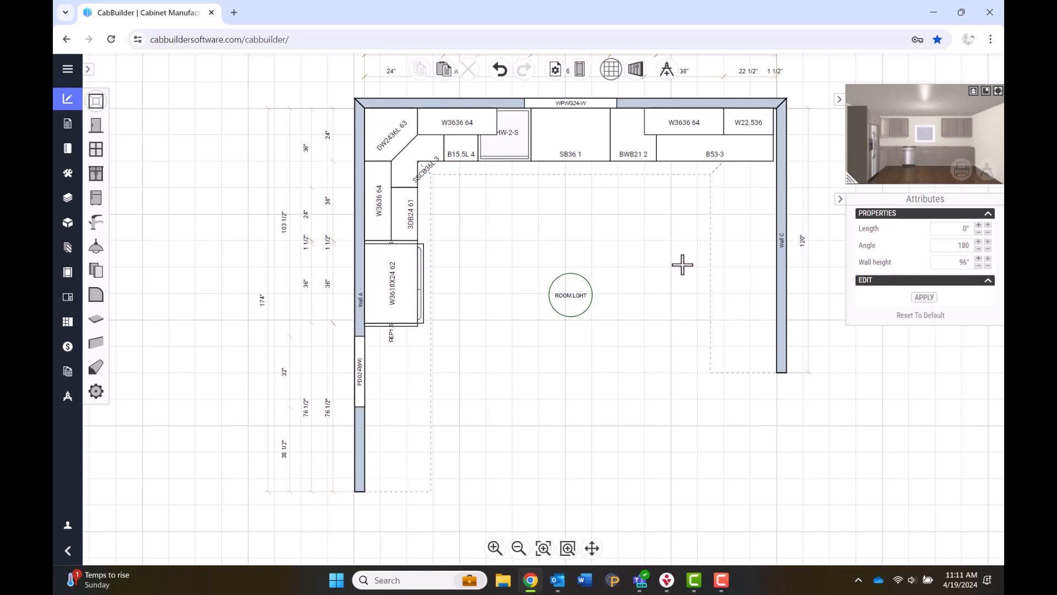
{"action": "left_click", "coordinate": [951, 228]}
{"action": "type", "text": "96"}
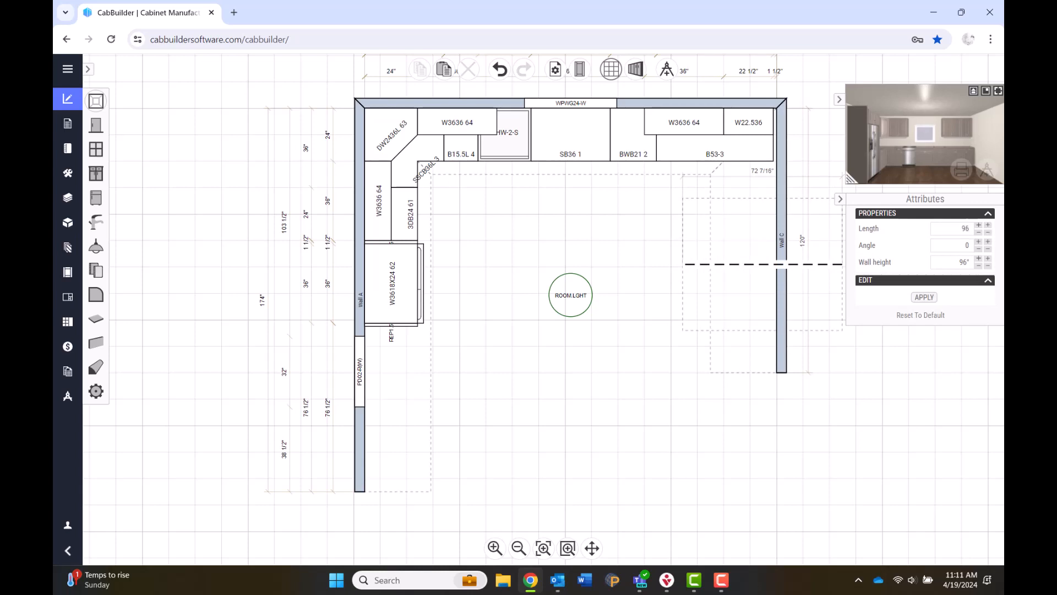
{"action": "key", "text": "Tab"}
{"action": "type", "text": "180"}
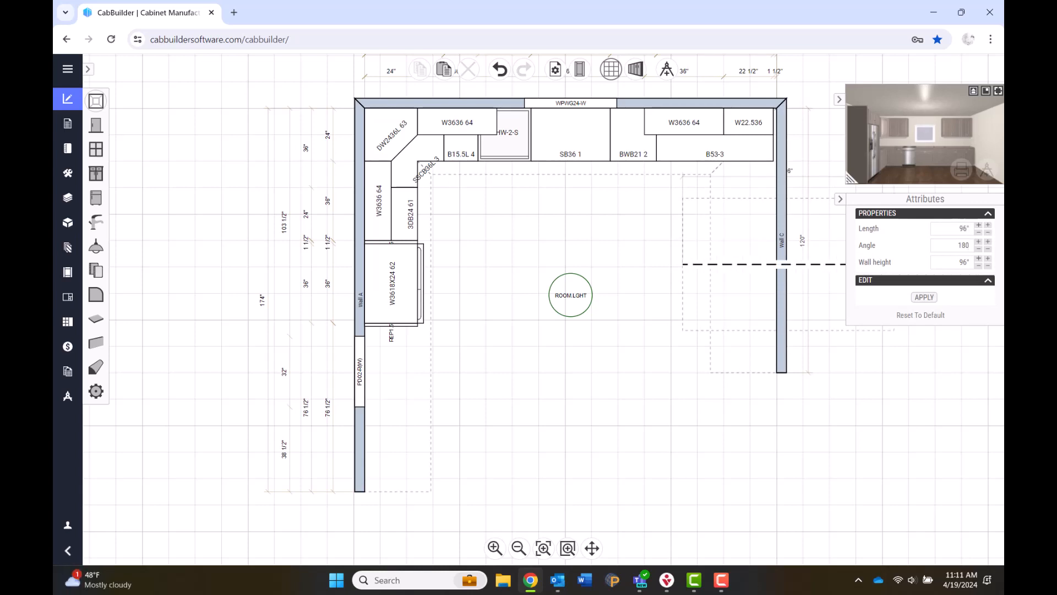
{"action": "key", "text": "Tab"}
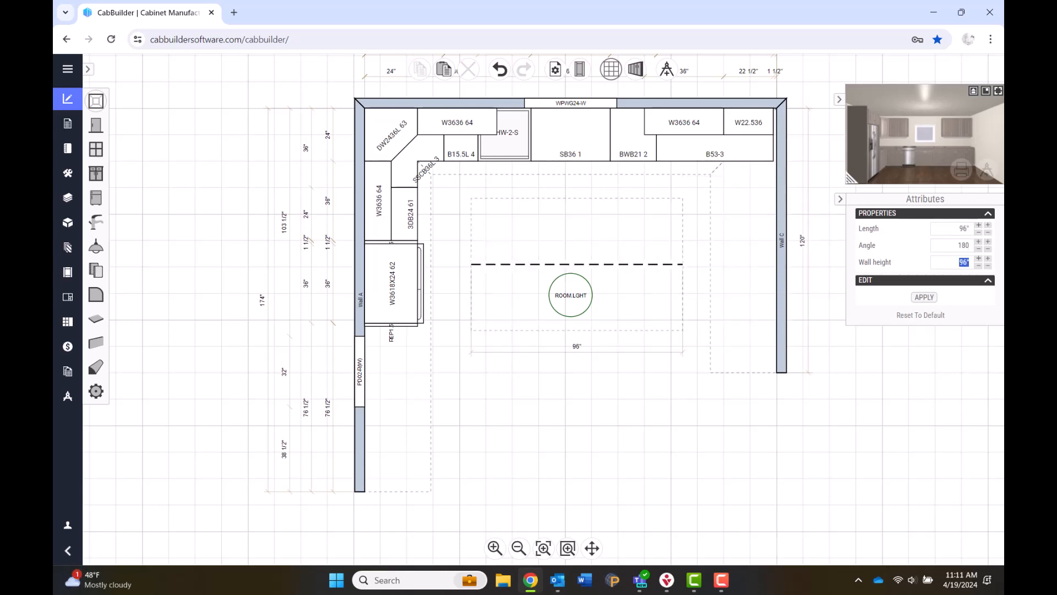
{"action": "left_click", "coordinate": [935, 299]}
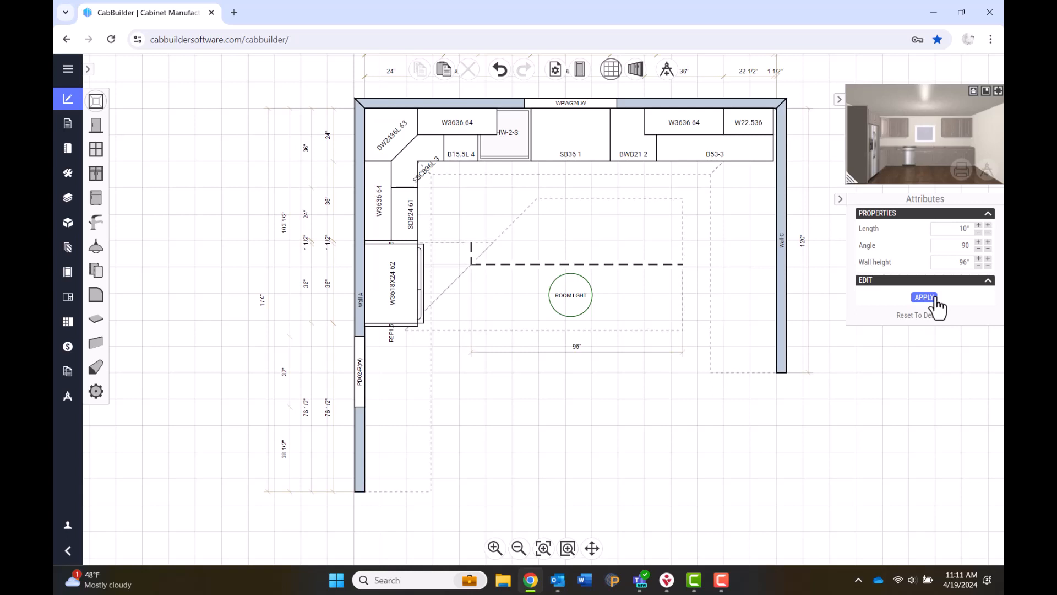
{"action": "left_click", "coordinate": [935, 298]}
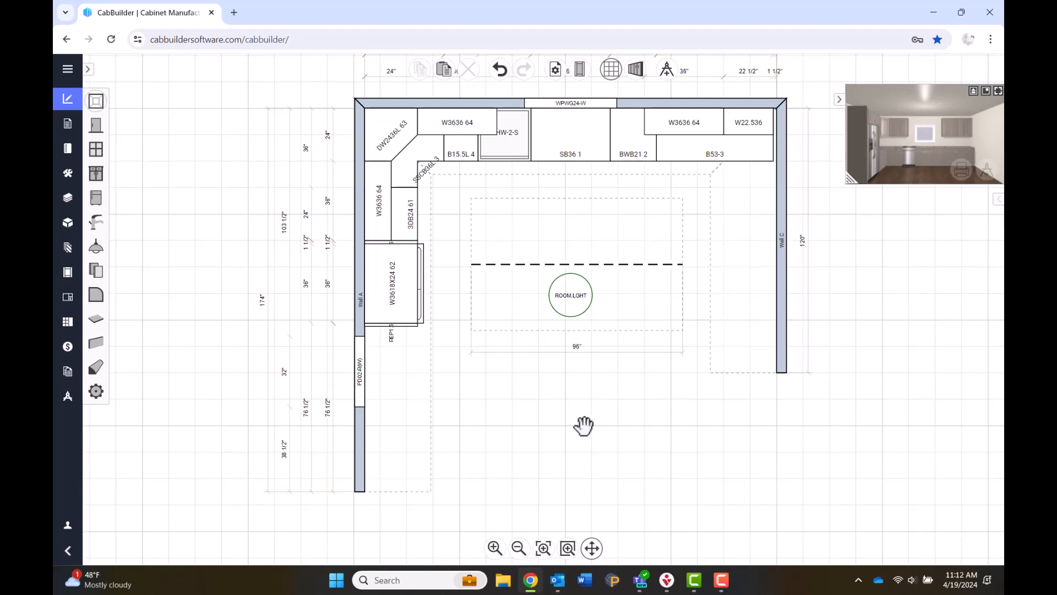
Drag dashed wall D down so it runs through the room light.
{"action": "left_click_drag", "start_coordinate": [583, 412], "coordinate": [557, 447]}
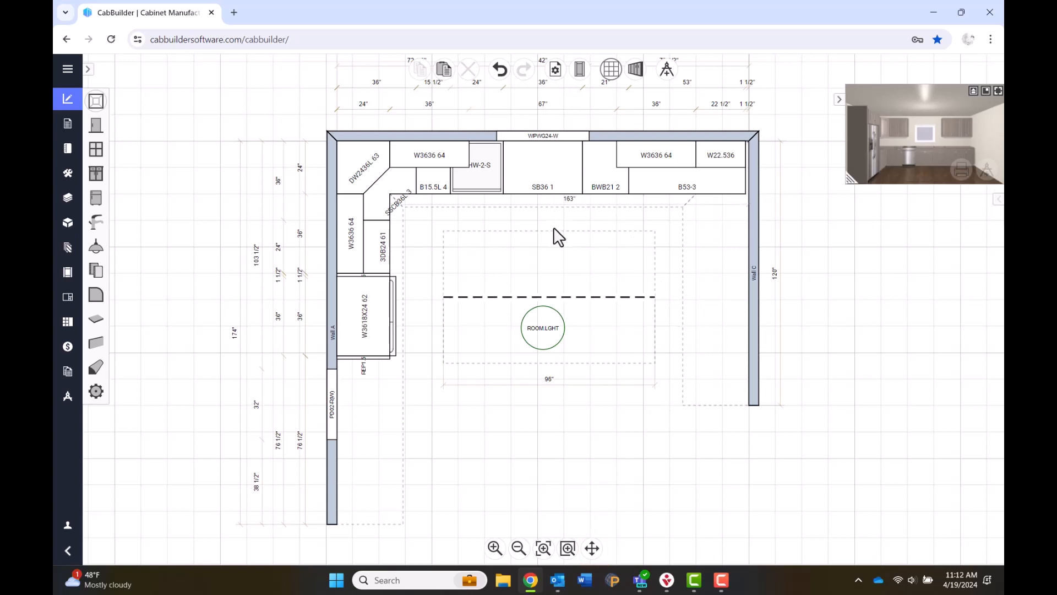
{"action": "left_click", "coordinate": [565, 297]}
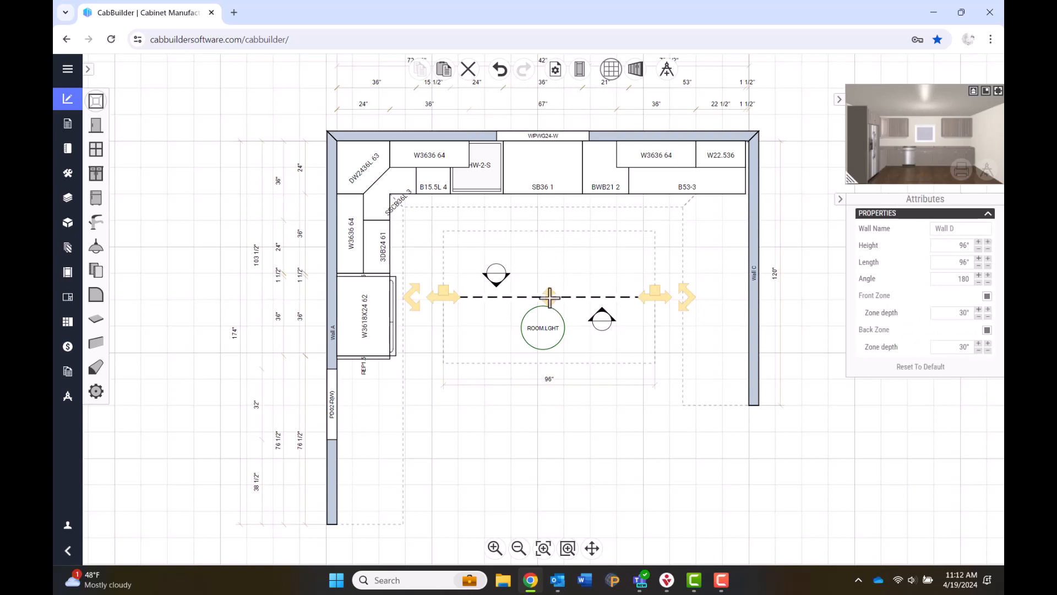
{"action": "left_click_drag", "start_coordinate": [550, 298], "coordinate": [550, 297]}
{"action": "left_click_drag", "start_coordinate": [549, 296], "coordinate": [562, 330]}
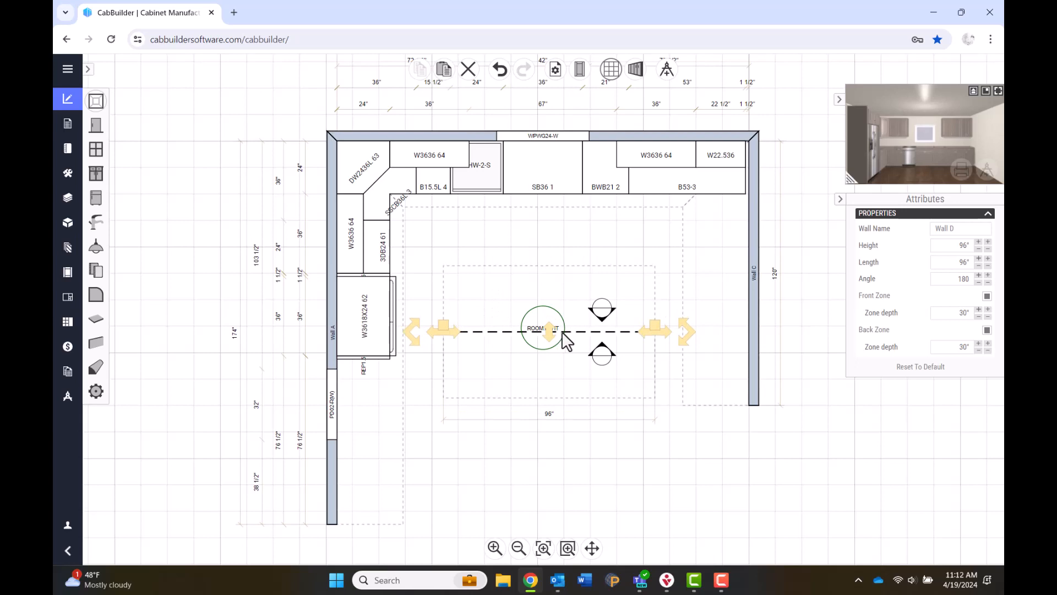
Place the RTB36-2 range-top base cabinet on island wall D.
{"action": "left_click", "coordinate": [586, 383]}
{"action": "left_click", "coordinate": [96, 173]}
{"action": "left_click", "coordinate": [95, 151]}
{"action": "left_click", "coordinate": [95, 139]}
{"action": "left_click", "coordinate": [101, 175]}
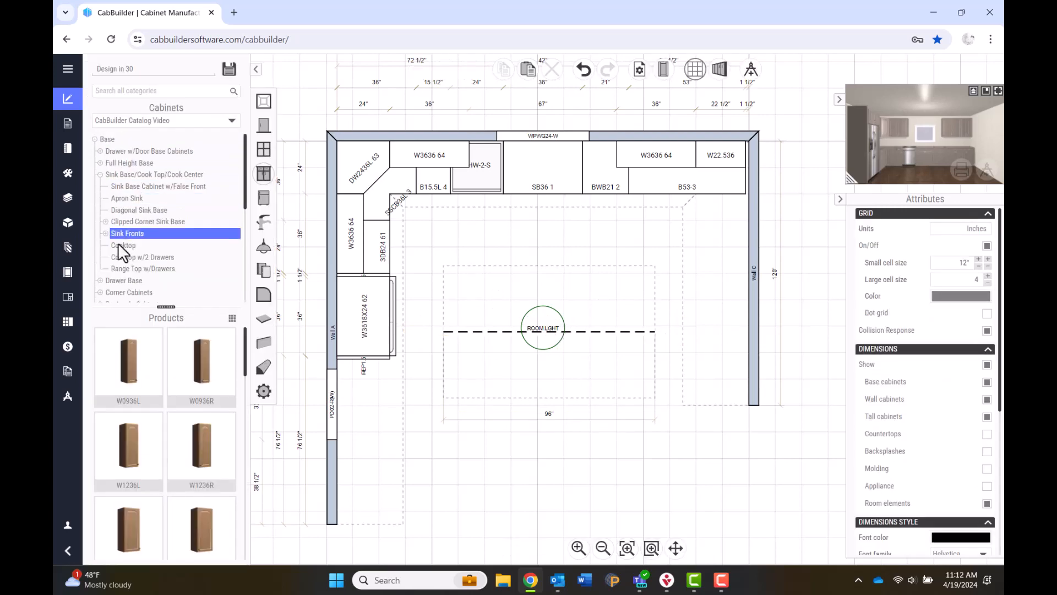
{"action": "left_click", "coordinate": [126, 257]}
{"action": "left_click_drag", "start_coordinate": [130, 446], "coordinate": [542, 300]}
Add 3DB30 drawer bases on the left and right of the RTB36-2.
{"action": "left_click", "coordinate": [100, 175]}
{"action": "left_click", "coordinate": [100, 186]}
{"action": "left_click", "coordinate": [127, 233]}
{"action": "scroll", "coordinate": [163, 480], "scroll_direction": "down", "scroll_amount": 3}
{"action": "left_click", "coordinate": [130, 460]}
{"action": "left_click", "coordinate": [478, 292]}
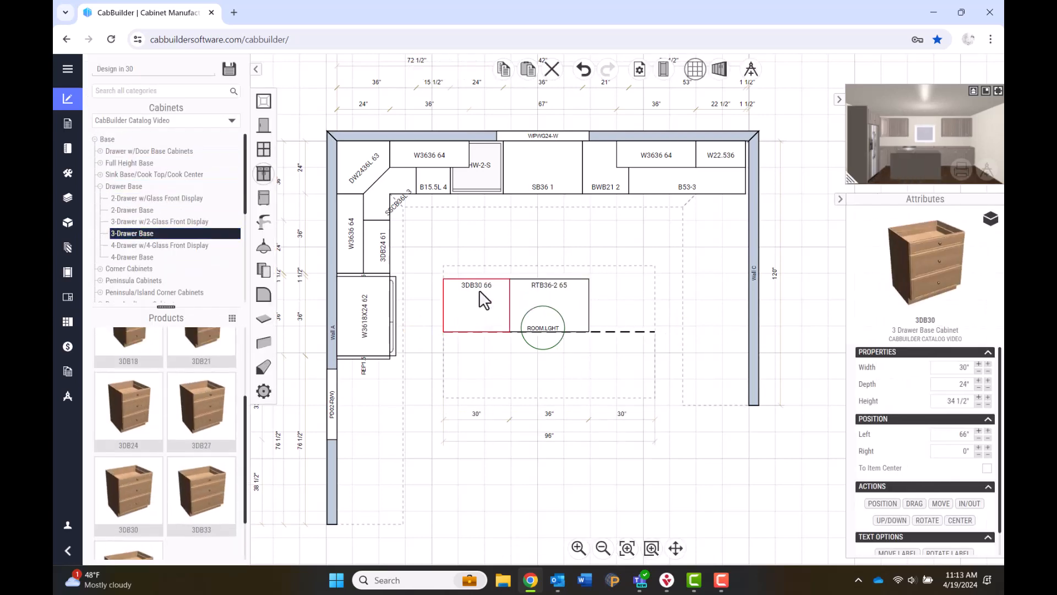
Add a 12"-deep BFH3312B on the island's back, resized to 32" as BFH3212B.
{"action": "left_click", "coordinate": [601, 289]}
{"action": "left_click", "coordinate": [100, 163]}
{"action": "left_click", "coordinate": [106, 174]}
{"action": "left_click", "coordinate": [131, 186]}
{"action": "scroll", "coordinate": [176, 480], "scroll_direction": "down", "scroll_amount": 7}
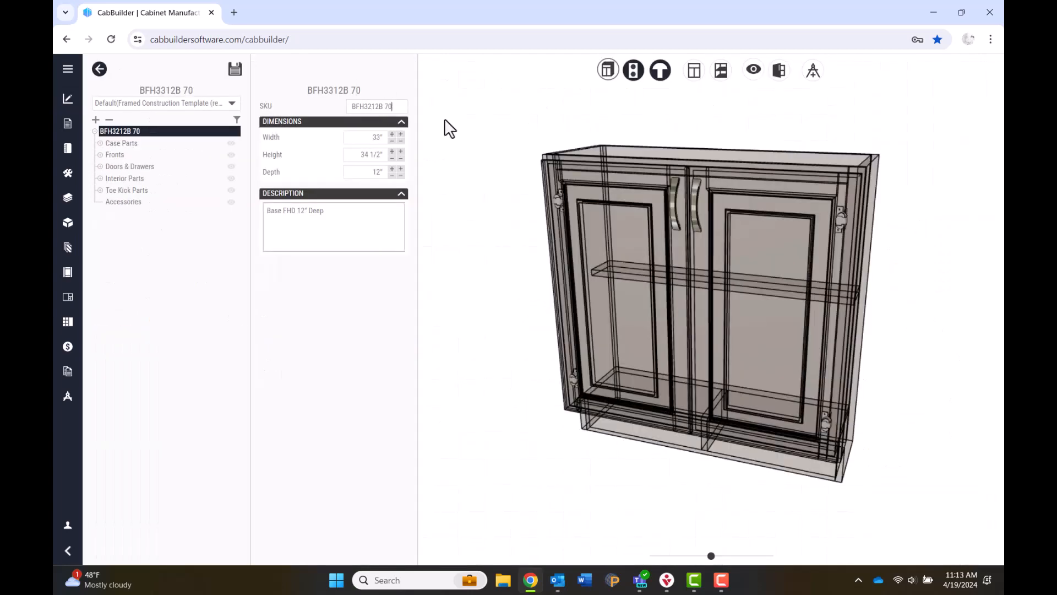
{"action": "left_click", "coordinate": [235, 69]}
{"action": "left_click", "coordinate": [100, 68]}
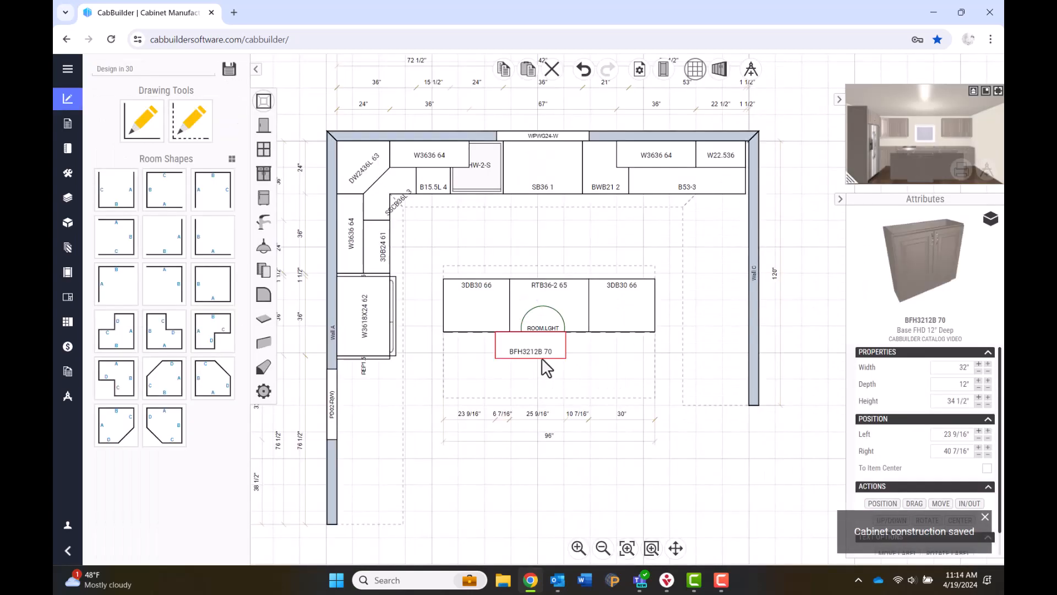
Line up three BFH3212B cabinets along the island's back, from left end to right end.
{"action": "left_click_drag", "start_coordinate": [543, 359], "coordinate": [487, 354]}
{"action": "left_click", "coordinate": [504, 71]}
{"action": "left_click", "coordinate": [528, 70]}
{"action": "left_click_drag", "start_coordinate": [544, 326], "coordinate": [549, 308]}
{"action": "left_click", "coordinate": [527, 71]}
{"action": "left_click", "coordinate": [615, 345]}
{"action": "left_click_drag", "start_coordinate": [584, 351], "coordinate": [649, 336]}
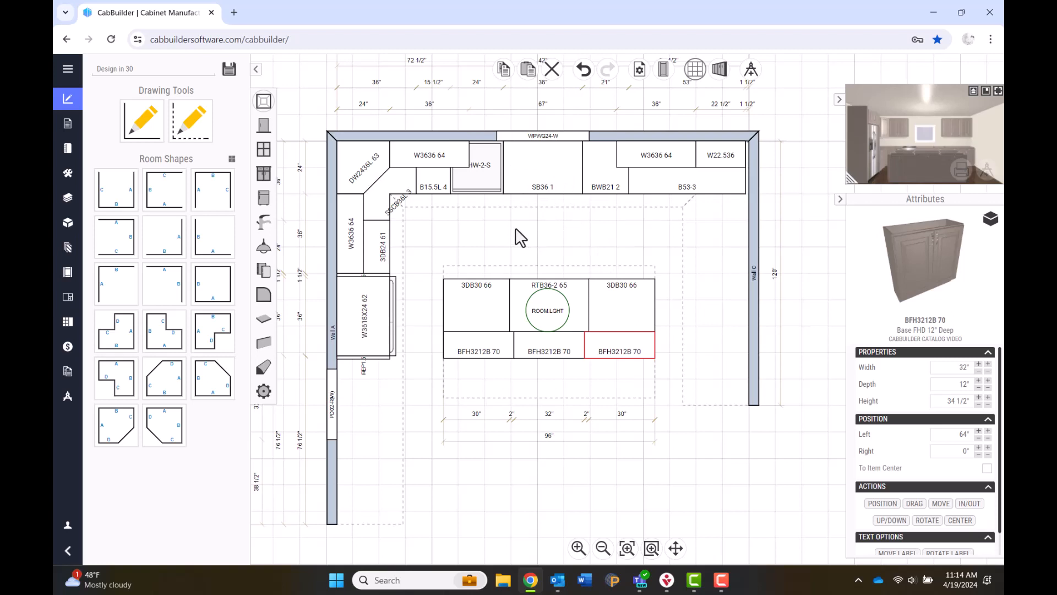
Place the S1-09-L single-basin sink in the top run, centered on cabinet SB36 1.
{"action": "left_click", "coordinate": [265, 222]}
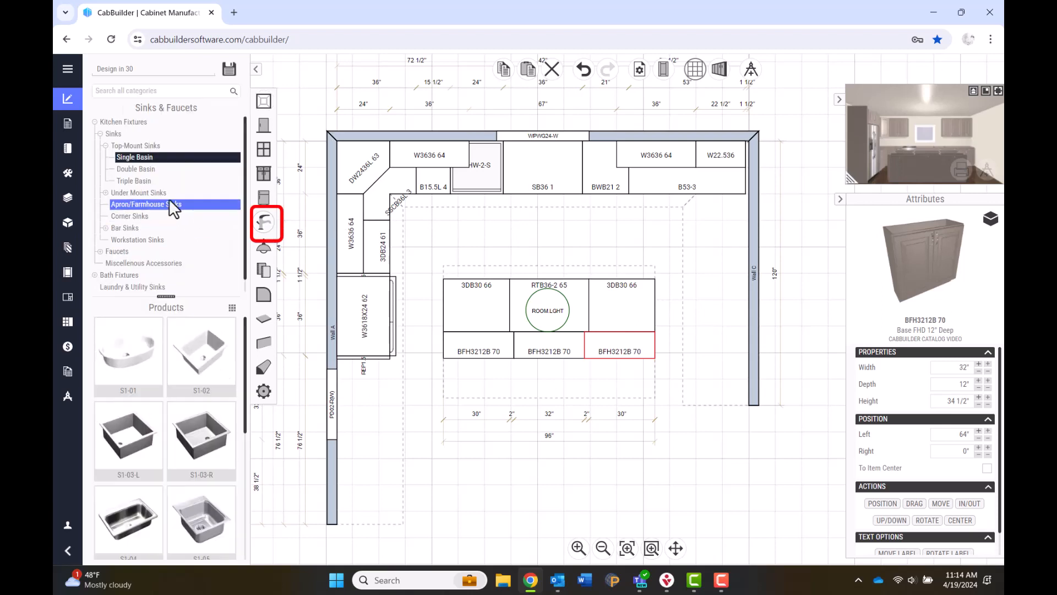
{"action": "scroll", "coordinate": [153, 405], "scroll_direction": "down", "scroll_amount": 3}
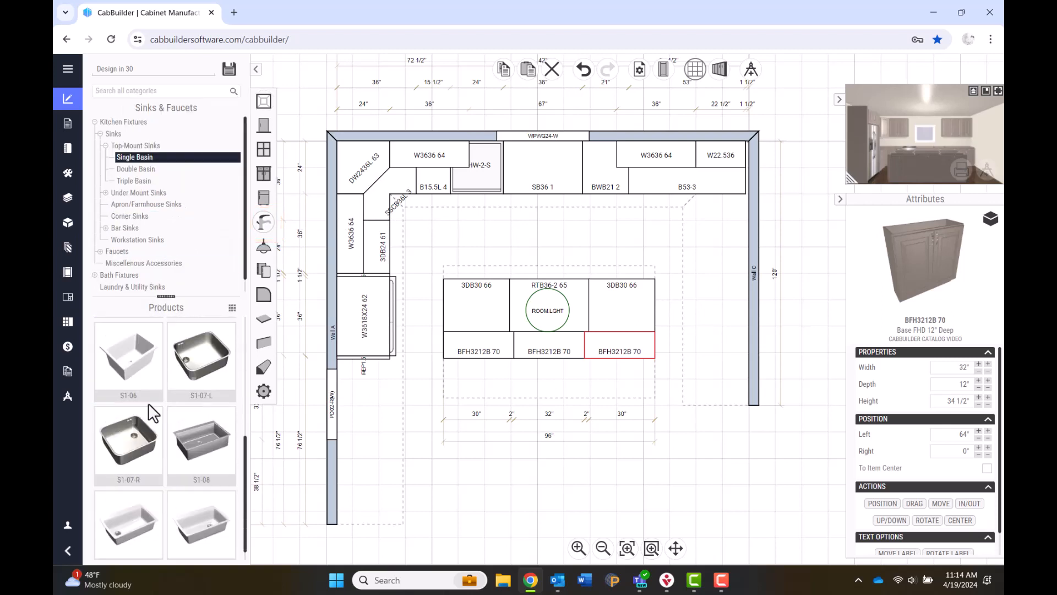
{"action": "scroll", "coordinate": [147, 408], "scroll_direction": "down", "scroll_amount": 2}
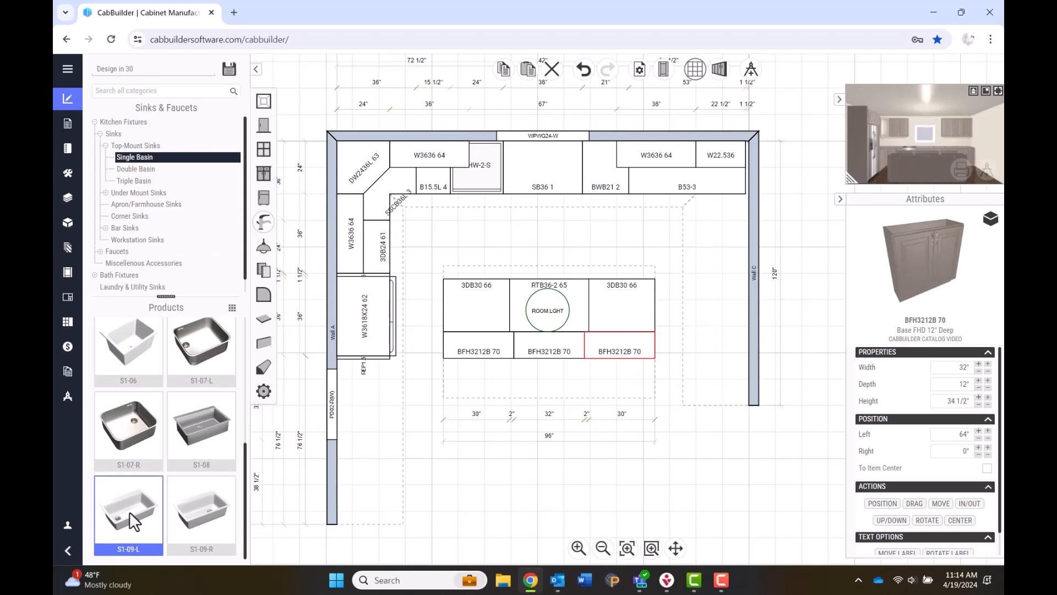
{"action": "left_click_drag", "start_coordinate": [134, 521], "coordinate": [507, 163]}
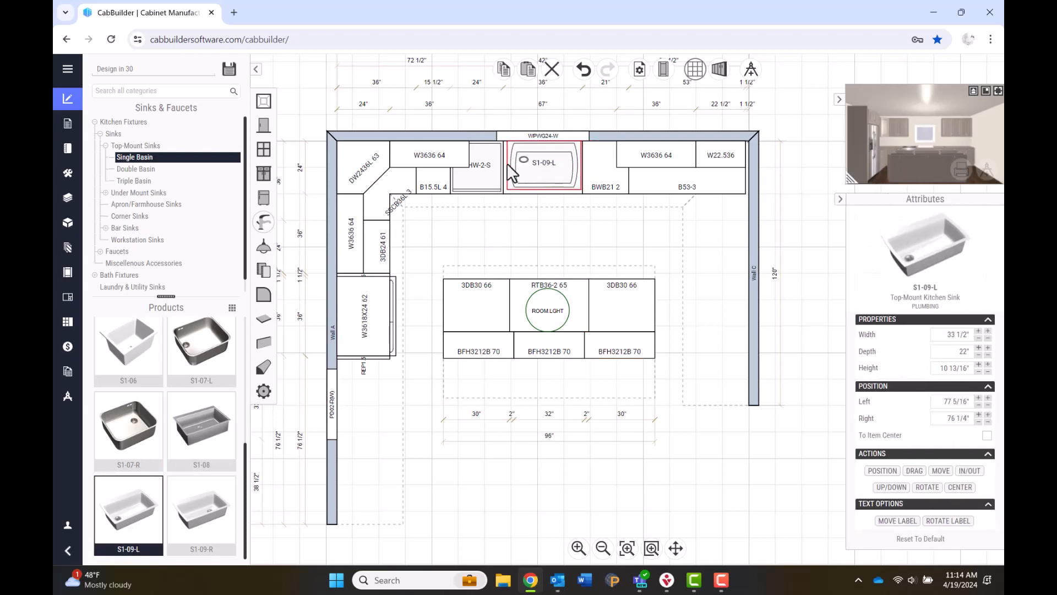
{"action": "left_click", "coordinate": [960, 487]}
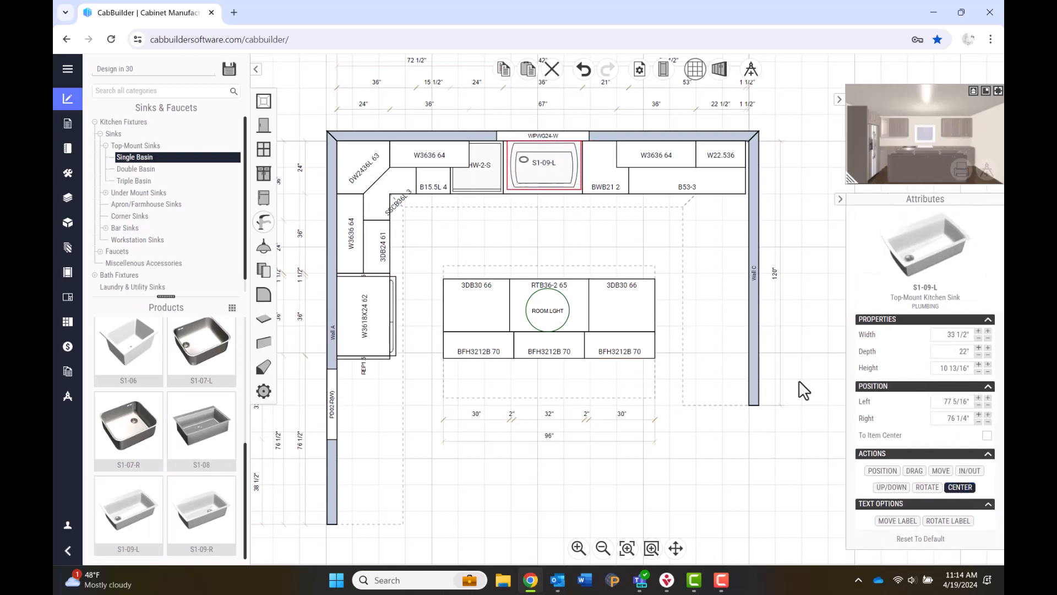
{"action": "left_click", "coordinate": [572, 195]}
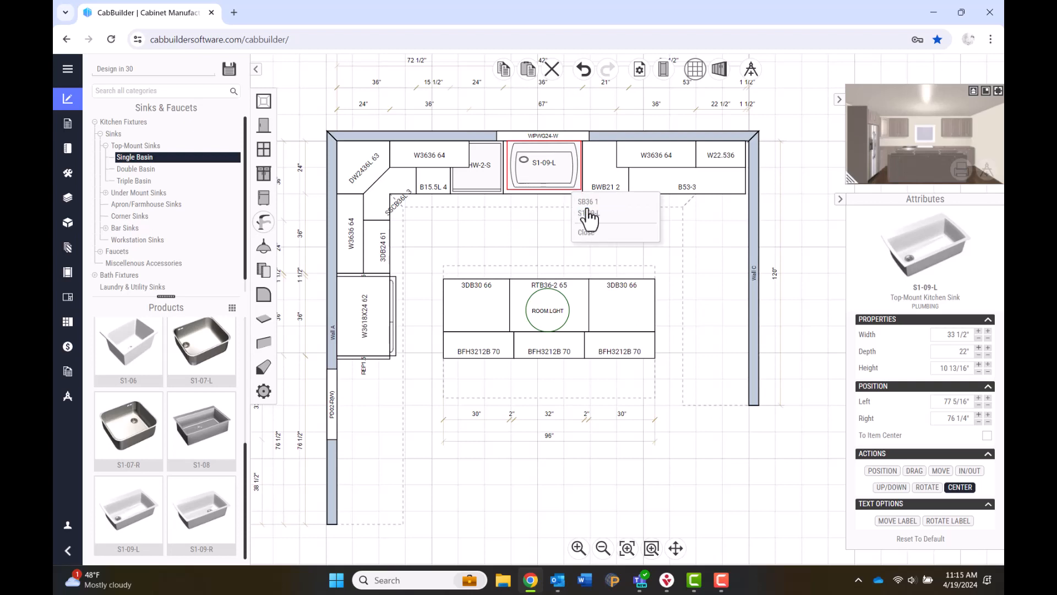
{"action": "left_click", "coordinate": [585, 202]}
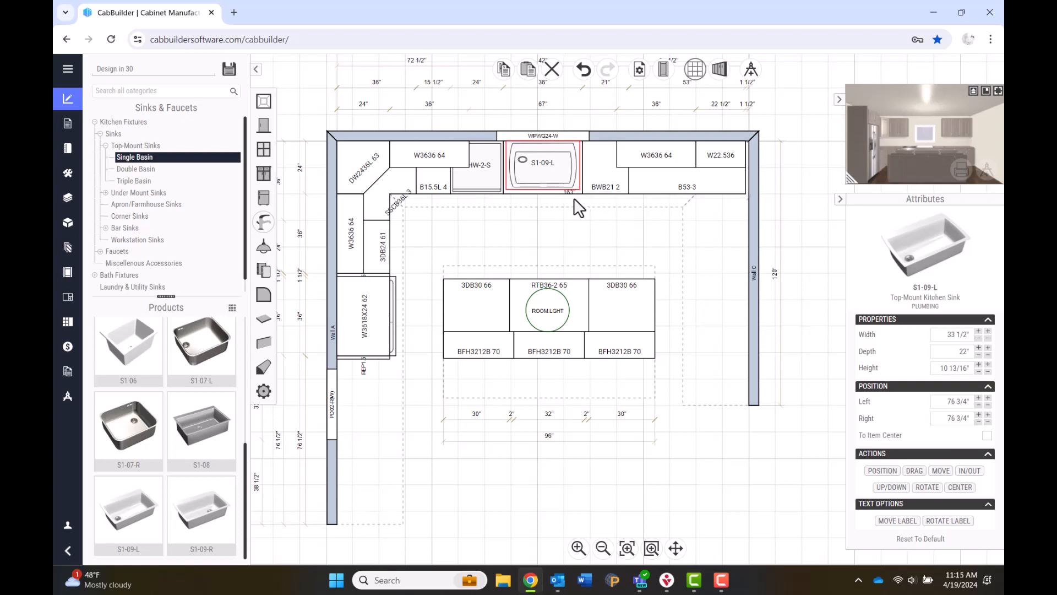
{"action": "left_click", "coordinate": [100, 134]}
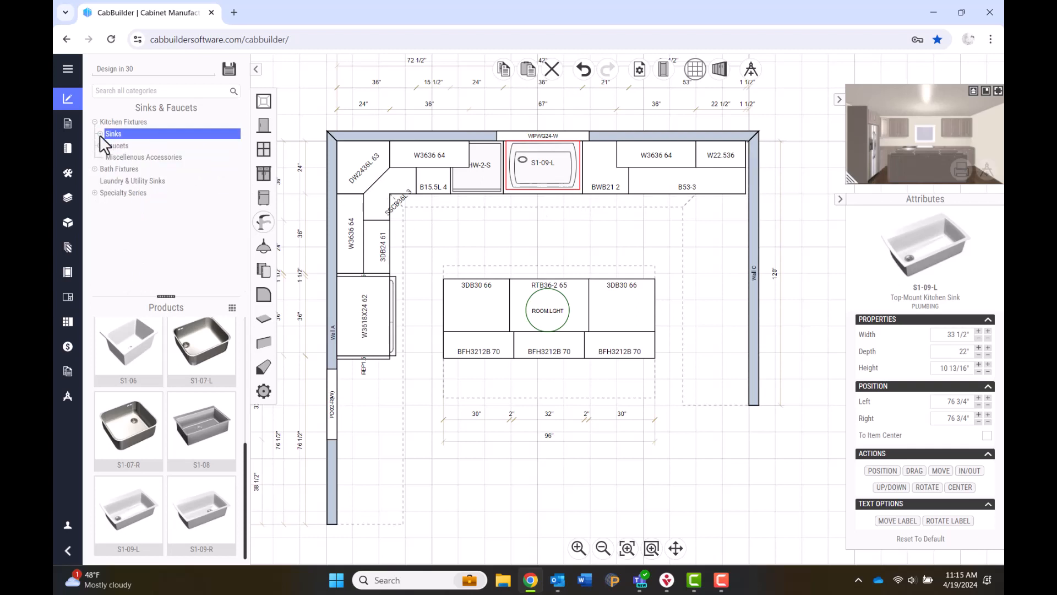
Place the PDF-06 pull-down faucet on the sink, centered on SB36 1.
{"action": "left_click", "coordinate": [100, 144]}
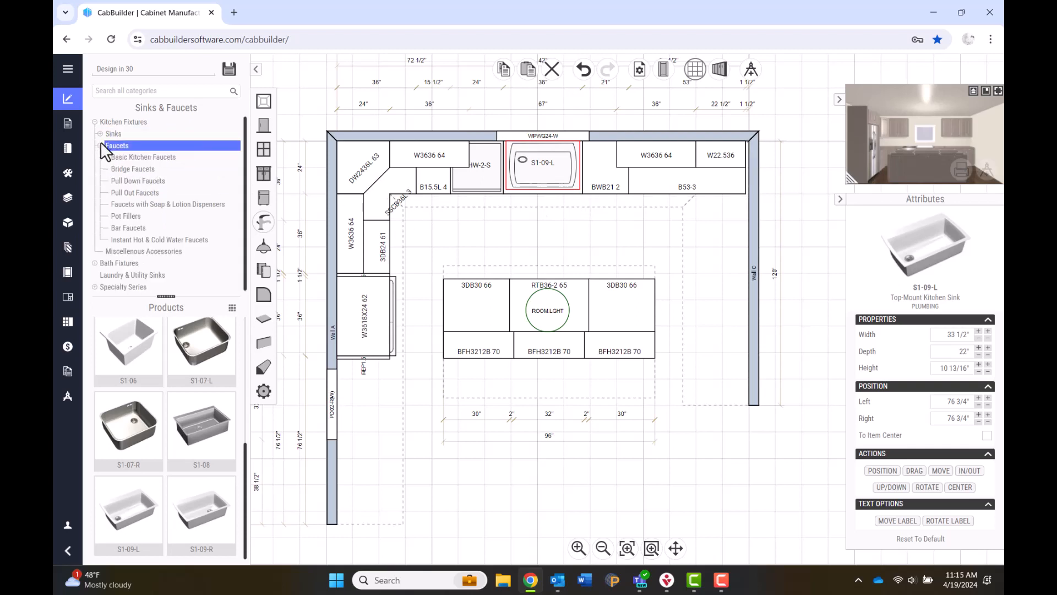
{"action": "left_click", "coordinate": [127, 184]}
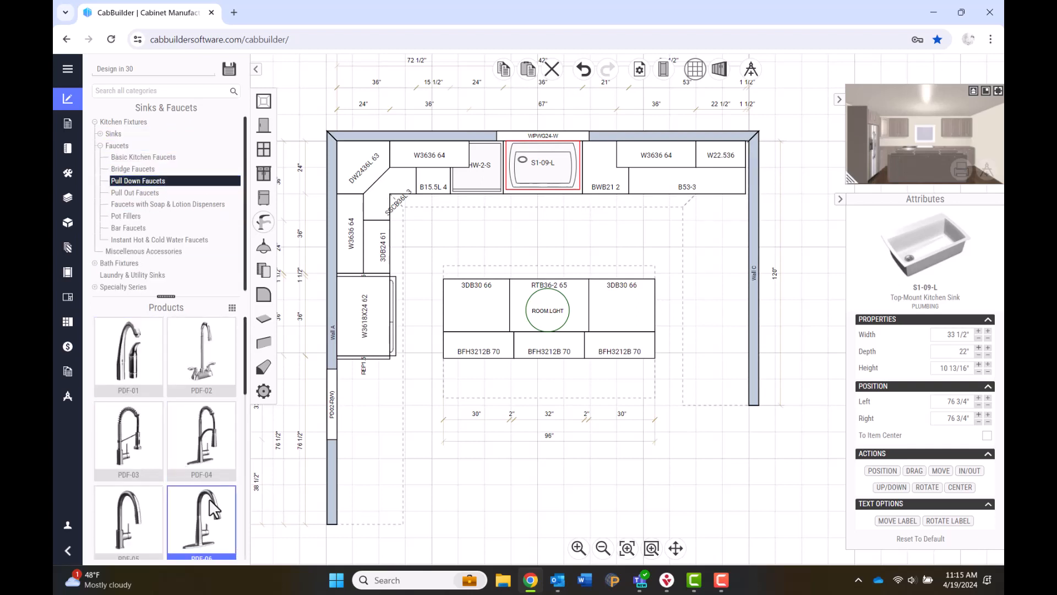
{"action": "left_click_drag", "start_coordinate": [213, 504], "coordinate": [535, 166]}
{"action": "left_click", "coordinate": [960, 514]}
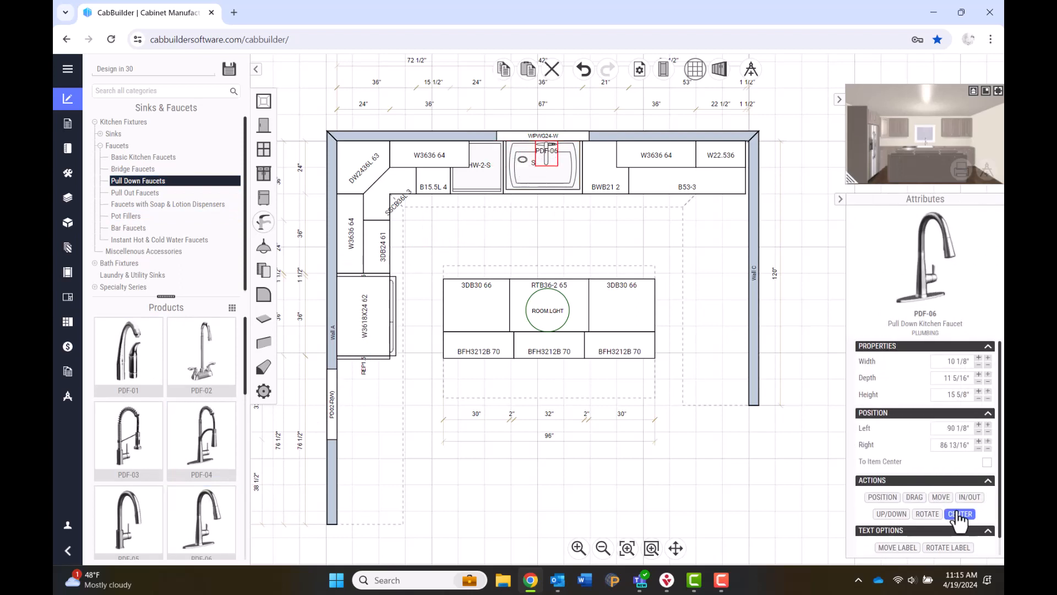
{"action": "left_click", "coordinate": [529, 175]}
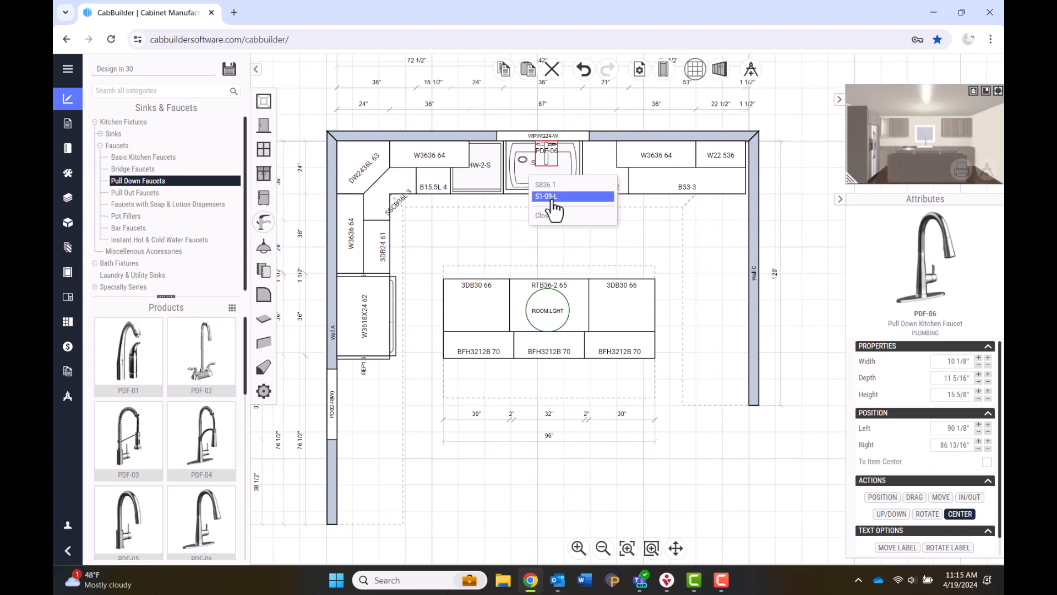
{"action": "left_click", "coordinate": [547, 186]}
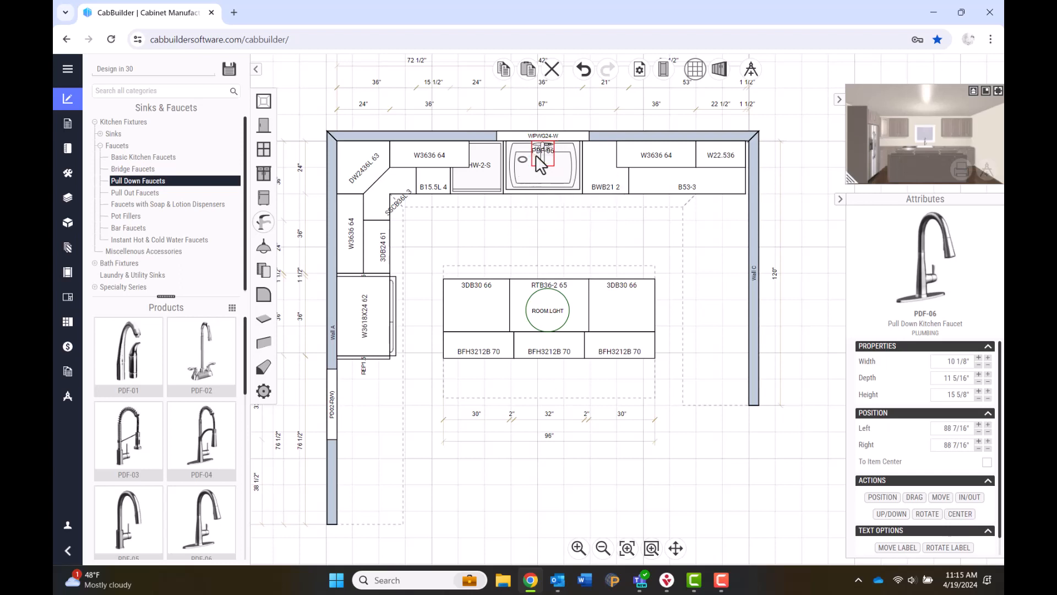
Set the faucet's in/out offset to 2 inches.
{"action": "left_click", "coordinate": [978, 497]}
{"action": "left_click", "coordinate": [980, 501]}
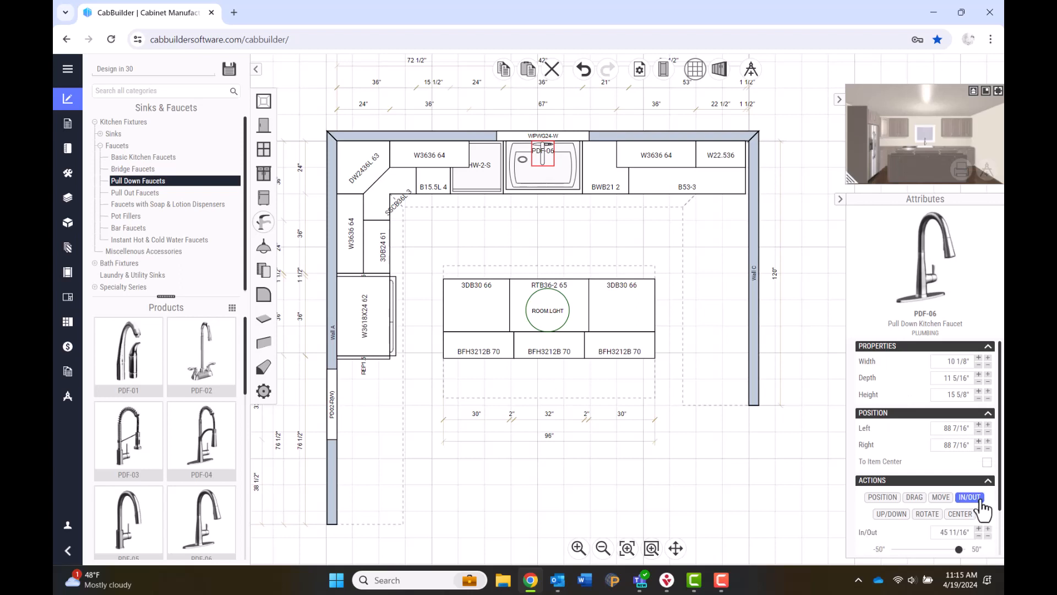
{"action": "scroll", "coordinate": [980, 503], "scroll_direction": "down", "scroll_amount": 1}
{"action": "left_click_drag", "start_coordinate": [936, 477], "coordinate": [974, 477]}
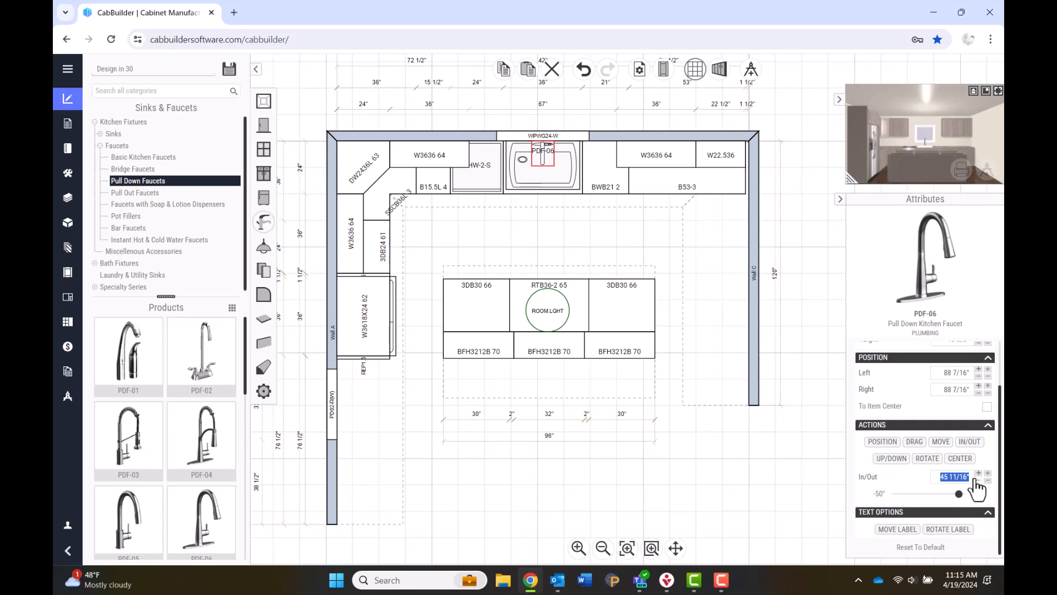
{"action": "type", "text": "2"}
{"action": "key", "text": "Return"}
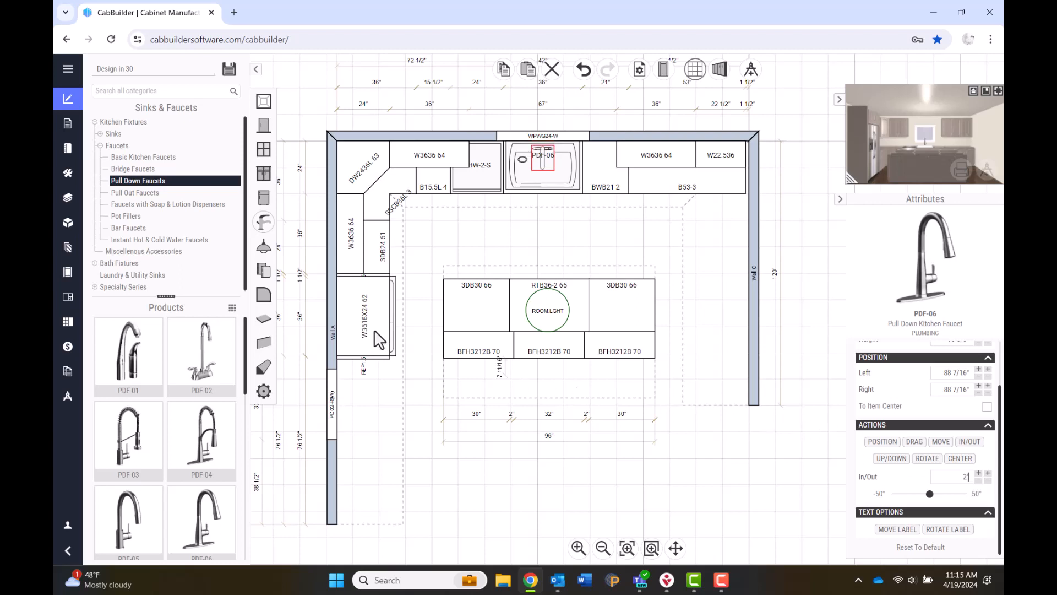
Place the CKT-ECD-S1 electric cooktop on the island, centered on RTB36-2.
{"action": "left_click", "coordinate": [264, 200]}
{"action": "left_click", "coordinate": [105, 122]}
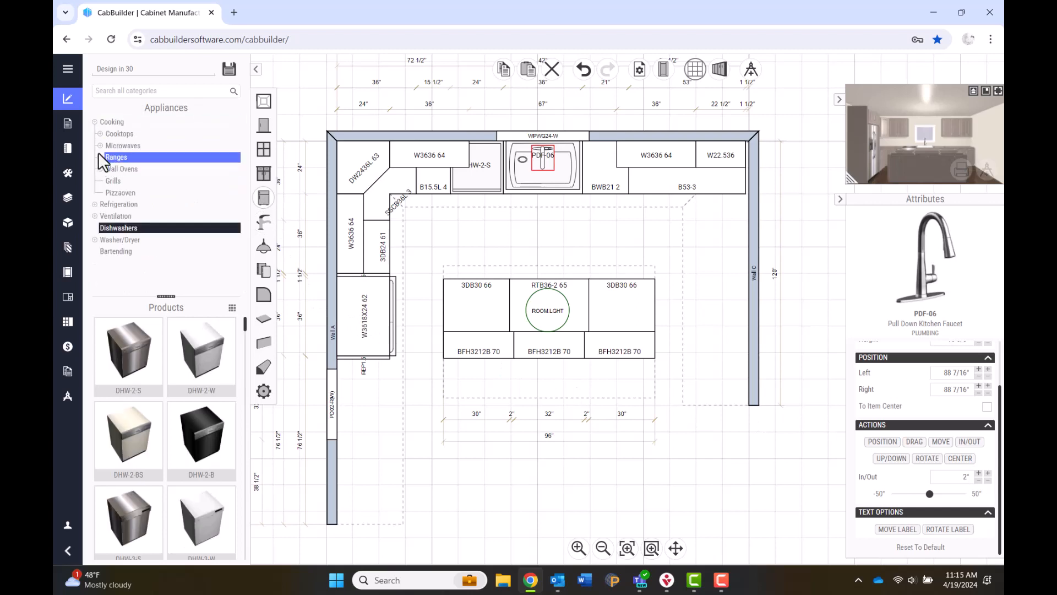
{"action": "left_click", "coordinate": [116, 134]}
{"action": "left_click", "coordinate": [157, 148]}
{"action": "left_click", "coordinate": [128, 354]}
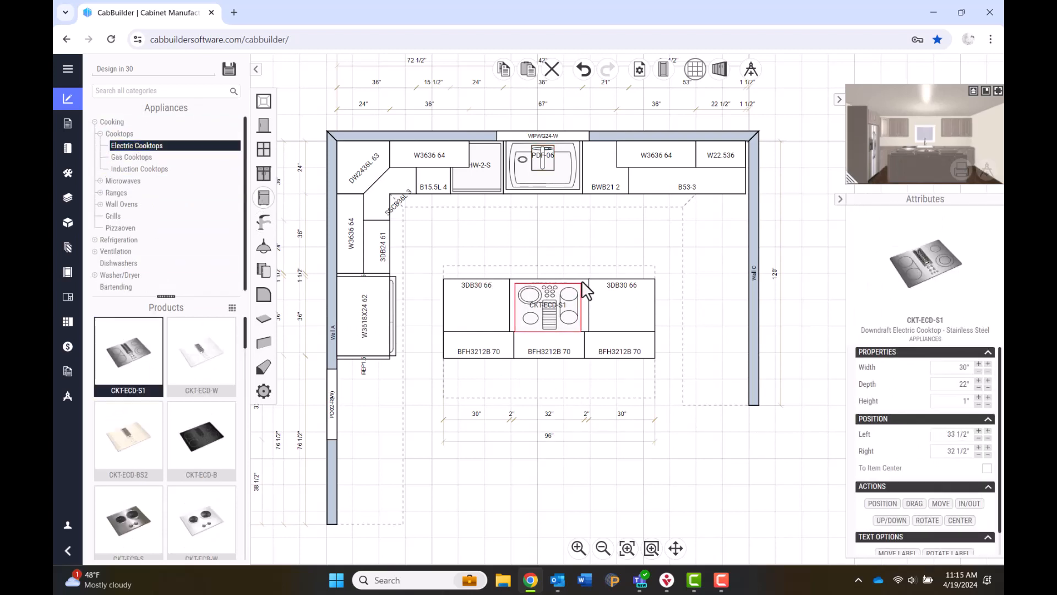
{"action": "left_click", "coordinate": [584, 288]}
{"action": "left_click", "coordinate": [960, 520]}
{"action": "left_click", "coordinate": [583, 291]}
{"action": "left_click", "coordinate": [119, 134]}
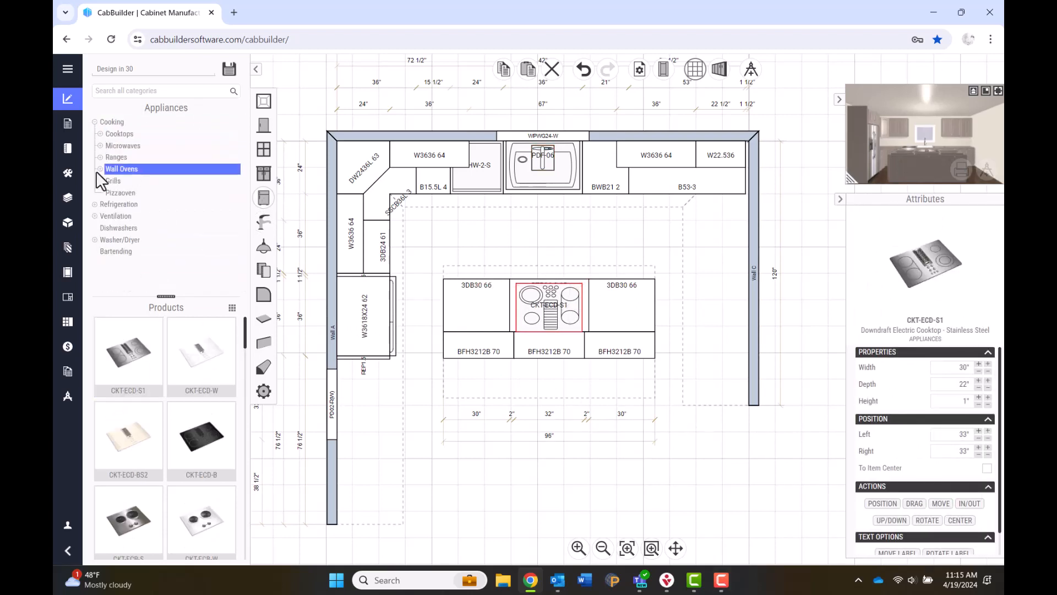
Add the HD-I-BS island hood over the cooktop, centered on the island.
{"action": "left_click", "coordinate": [115, 216]}
{"action": "left_click", "coordinate": [124, 240]}
{"action": "scroll", "coordinate": [150, 445], "scroll_direction": "down", "scroll_amount": 10}
{"action": "left_click", "coordinate": [143, 396]}
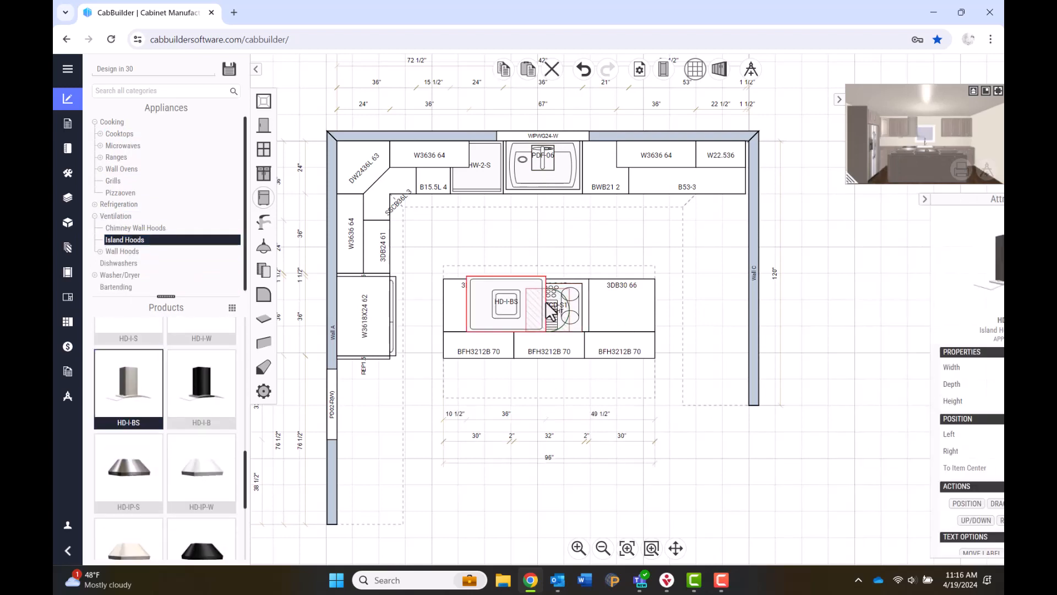
{"action": "left_click", "coordinate": [587, 319]}
{"action": "left_click", "coordinate": [967, 524]}
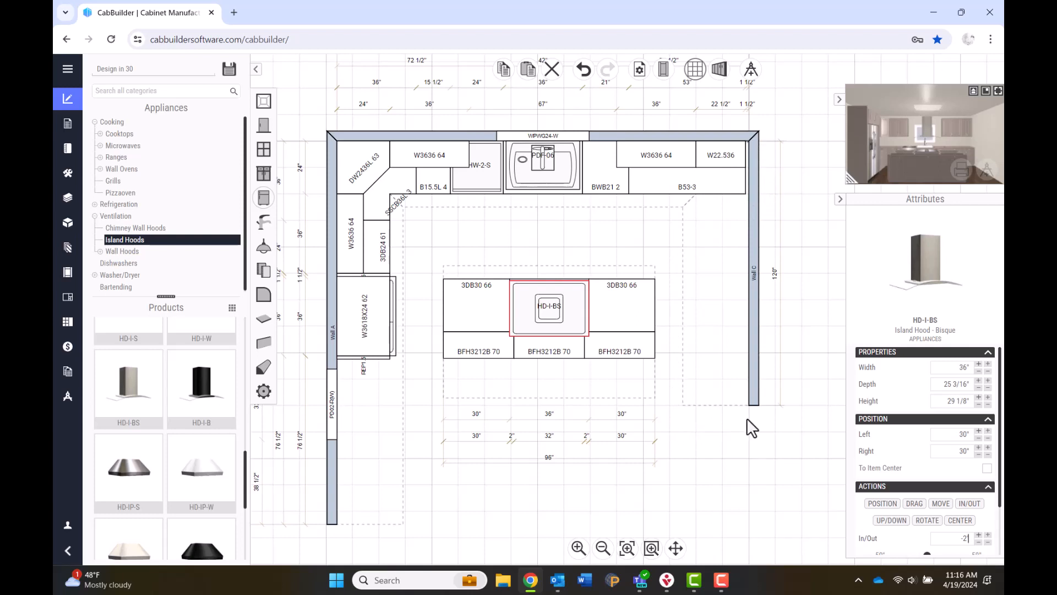
Place a BF334 3-inch base filler at the right end of the back base run.
{"action": "left_click", "coordinate": [264, 175]}
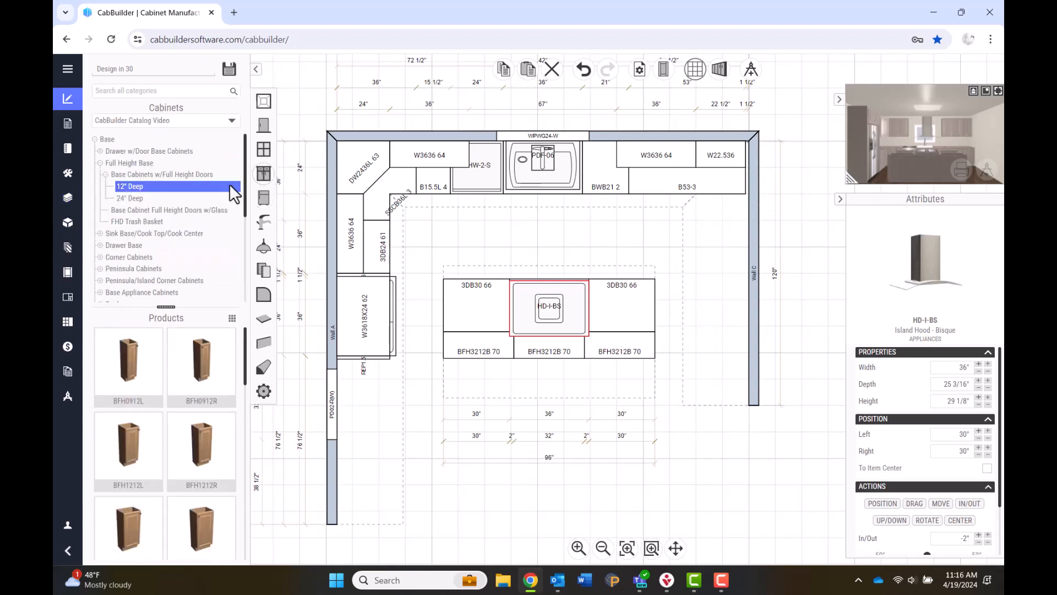
{"action": "left_click", "coordinate": [95, 139]}
{"action": "left_click", "coordinate": [95, 234]}
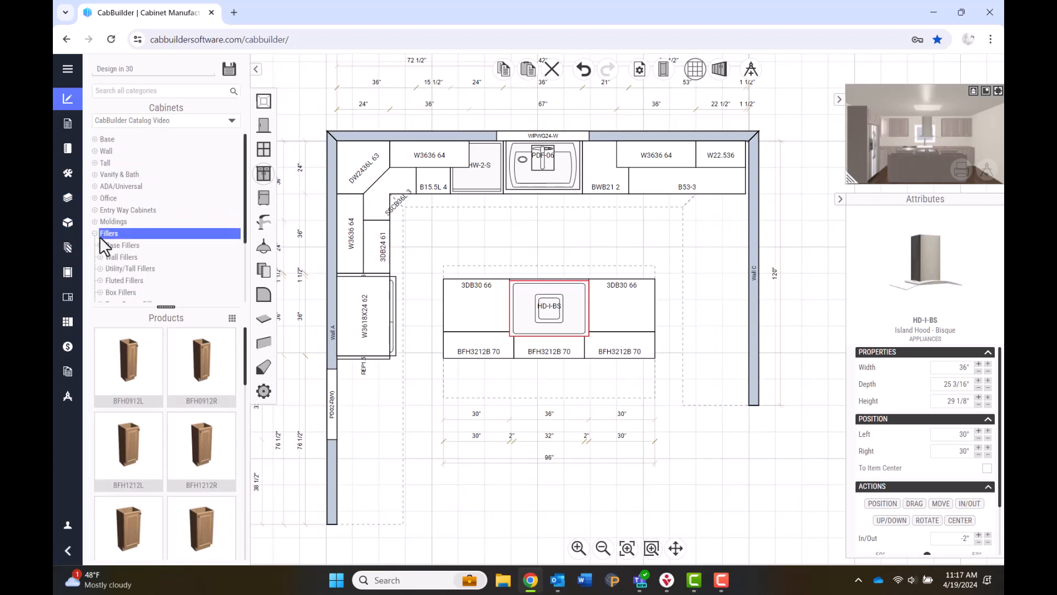
{"action": "left_click", "coordinate": [102, 244]}
{"action": "left_click", "coordinate": [114, 256]}
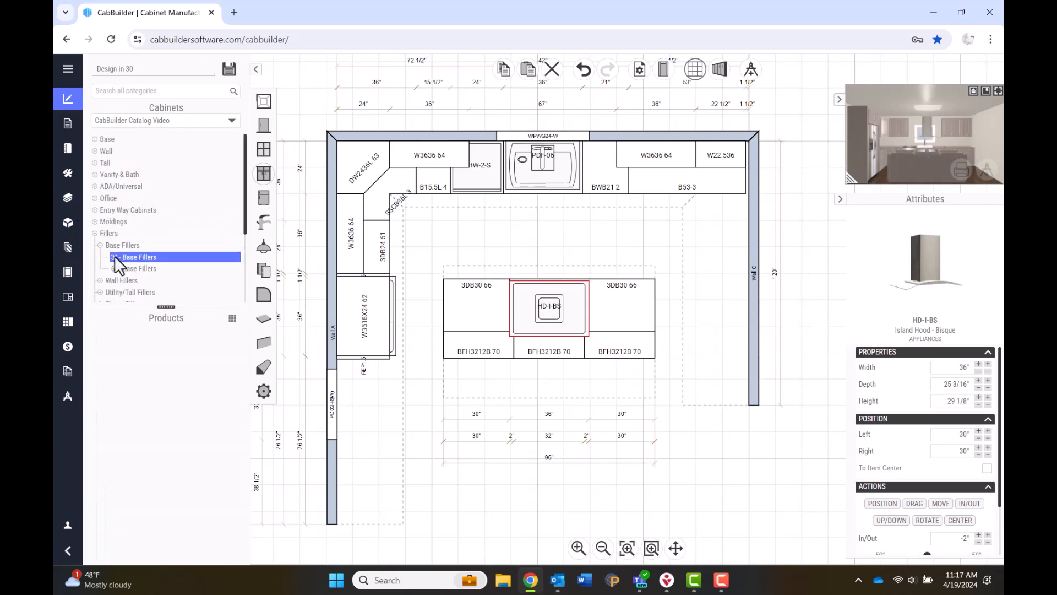
{"action": "left_click", "coordinate": [197, 379]}
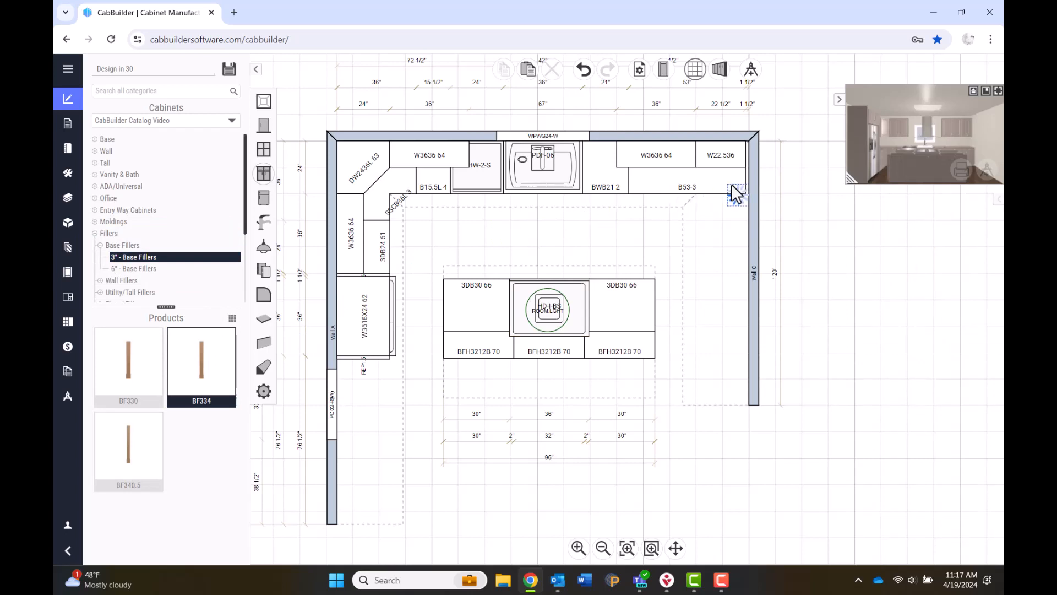
{"action": "left_click", "coordinate": [745, 183]}
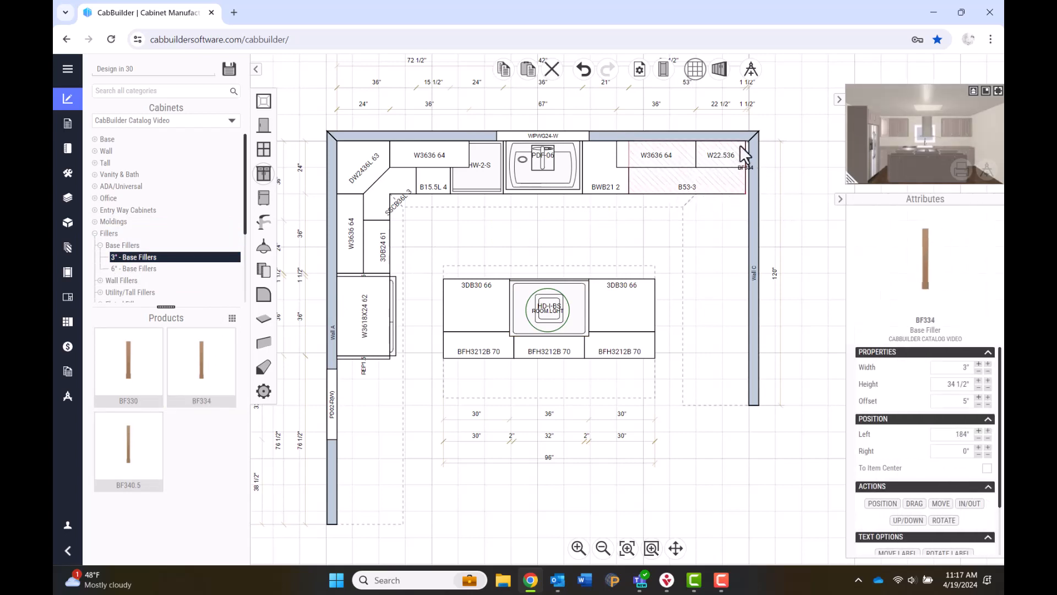
{"action": "left_click", "coordinate": [769, 258]}
Turn off Wall C's front zone and set the BF334 filler into the top-right corner.
{"action": "left_click", "coordinate": [755, 243]}
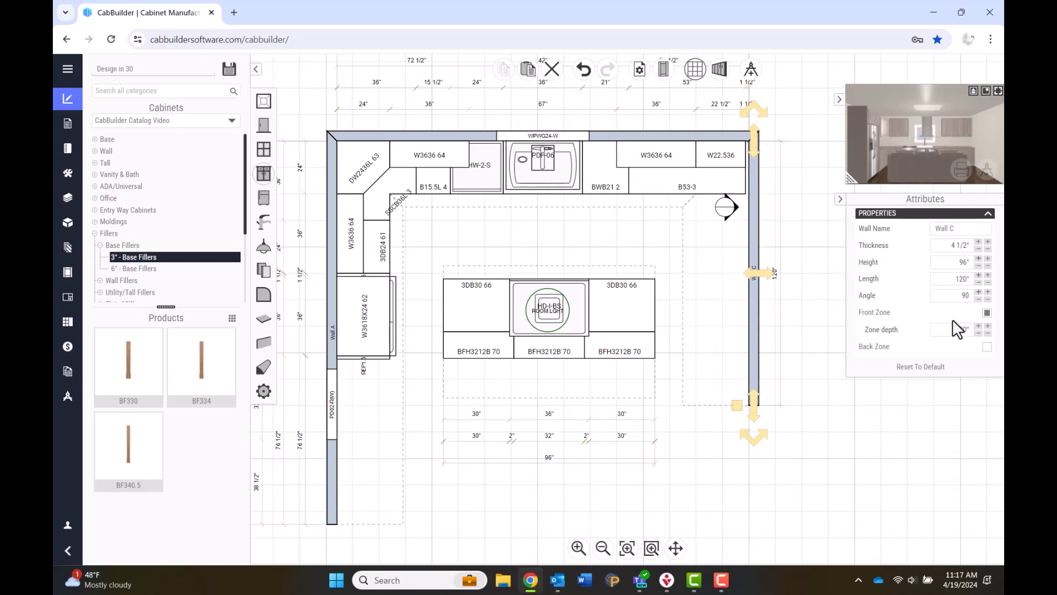
{"action": "left_click", "coordinate": [988, 312]}
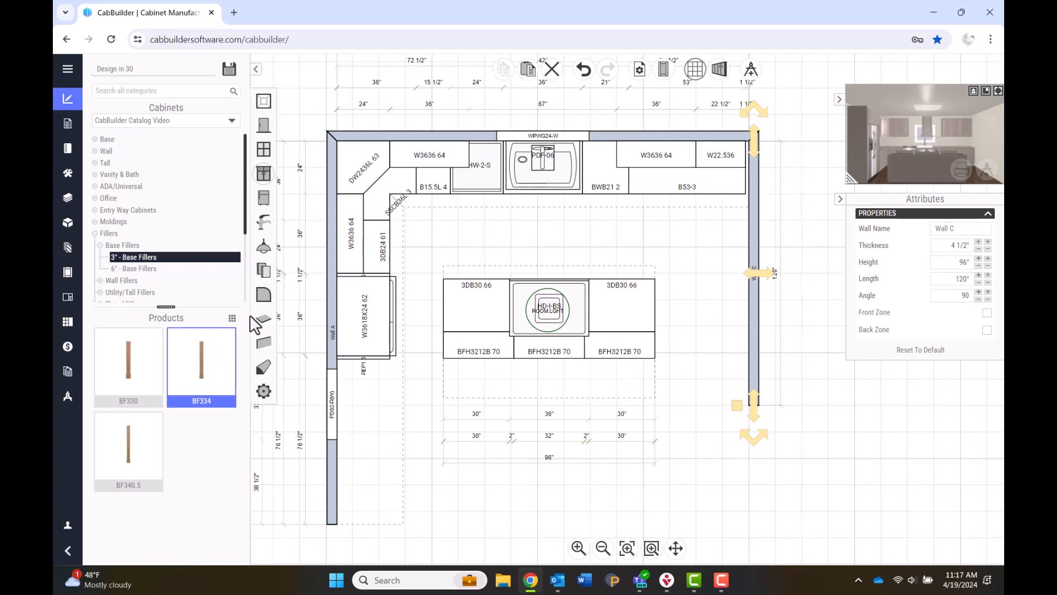
{"action": "left_click", "coordinate": [741, 190]}
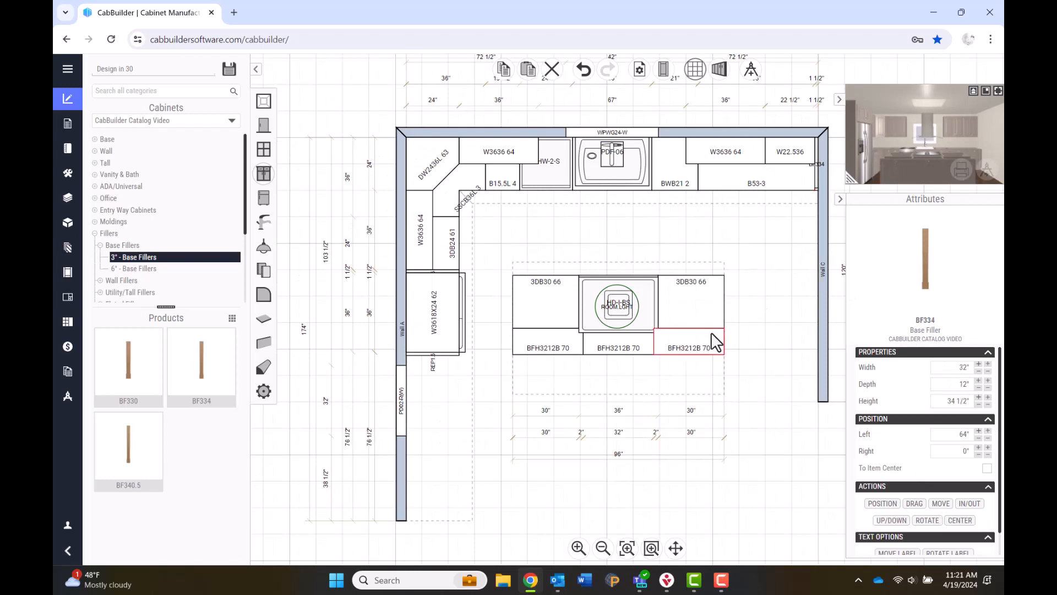
{"action": "right_click", "coordinate": [712, 332]}
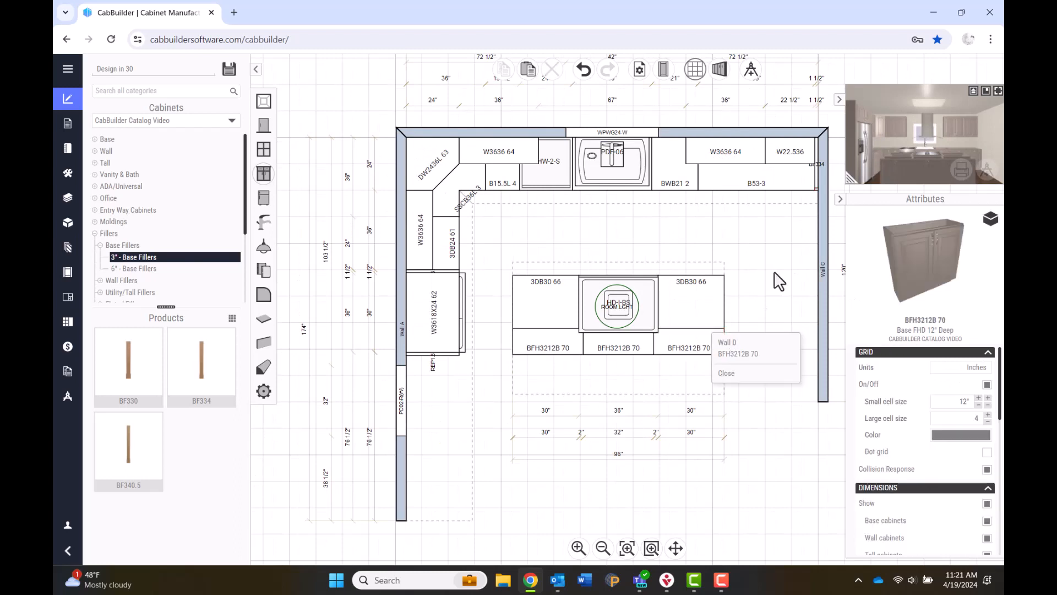
{"action": "left_click", "coordinate": [771, 375]}
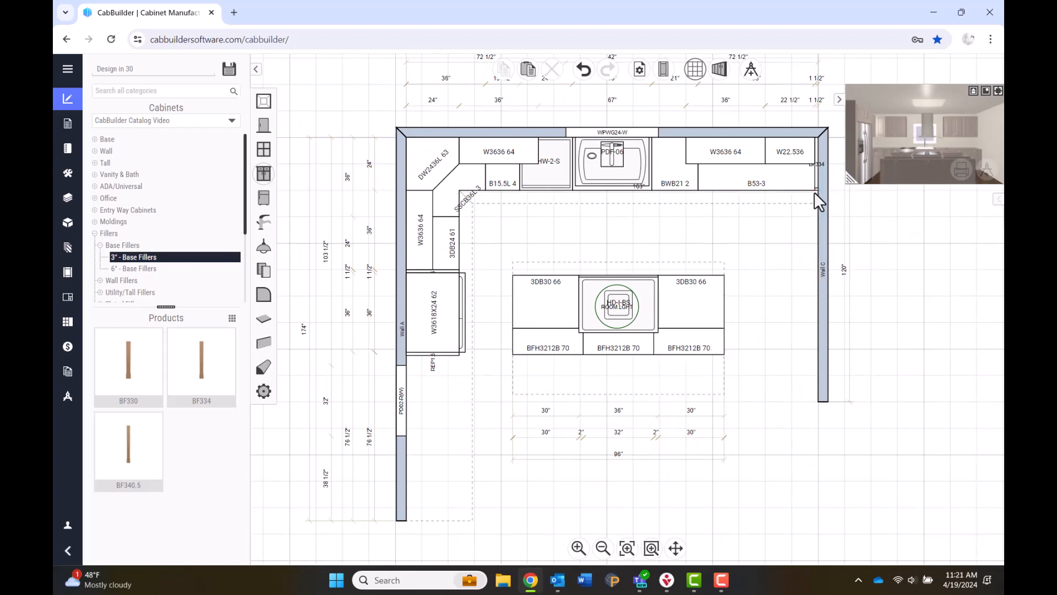
{"action": "left_click", "coordinate": [101, 245]}
Place the WF336 3-inch wall filler beside the W22.536 wall cabinet.
{"action": "left_click", "coordinate": [100, 258]}
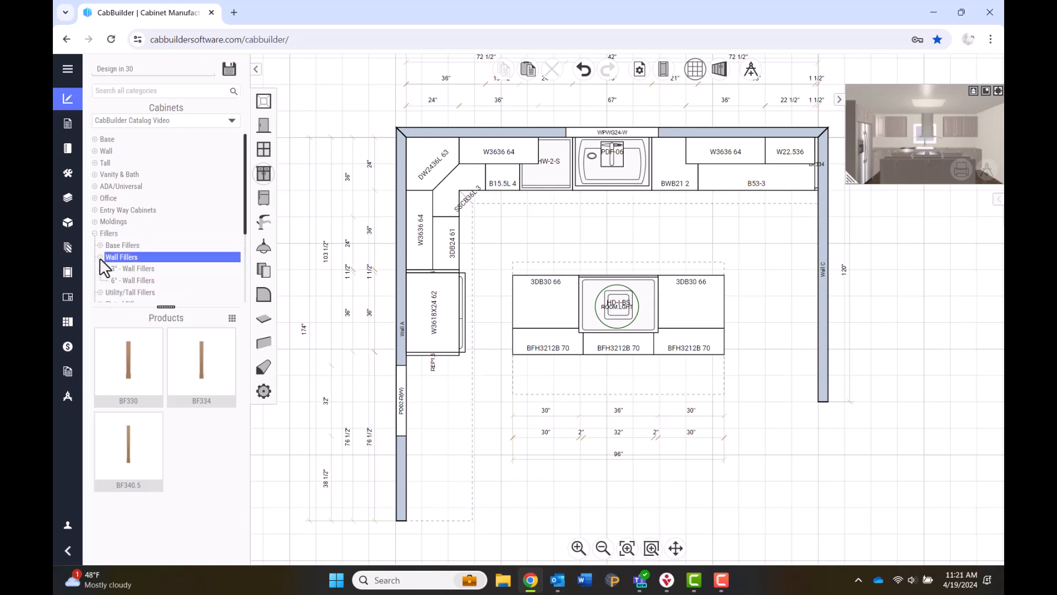
{"action": "left_click", "coordinate": [137, 269]}
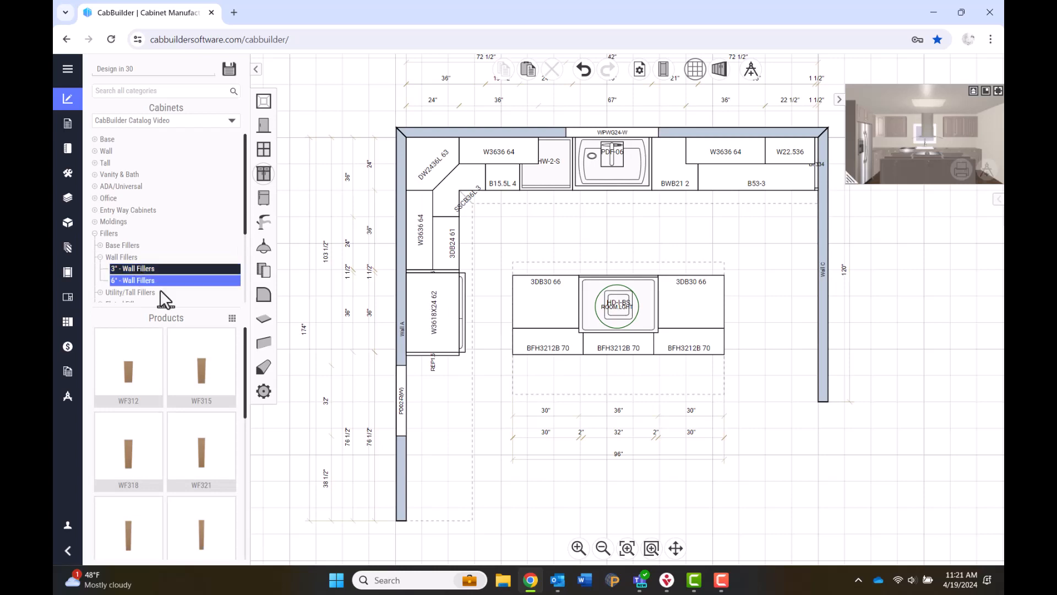
{"action": "scroll", "coordinate": [207, 430], "scroll_direction": "down", "scroll_amount": 3}
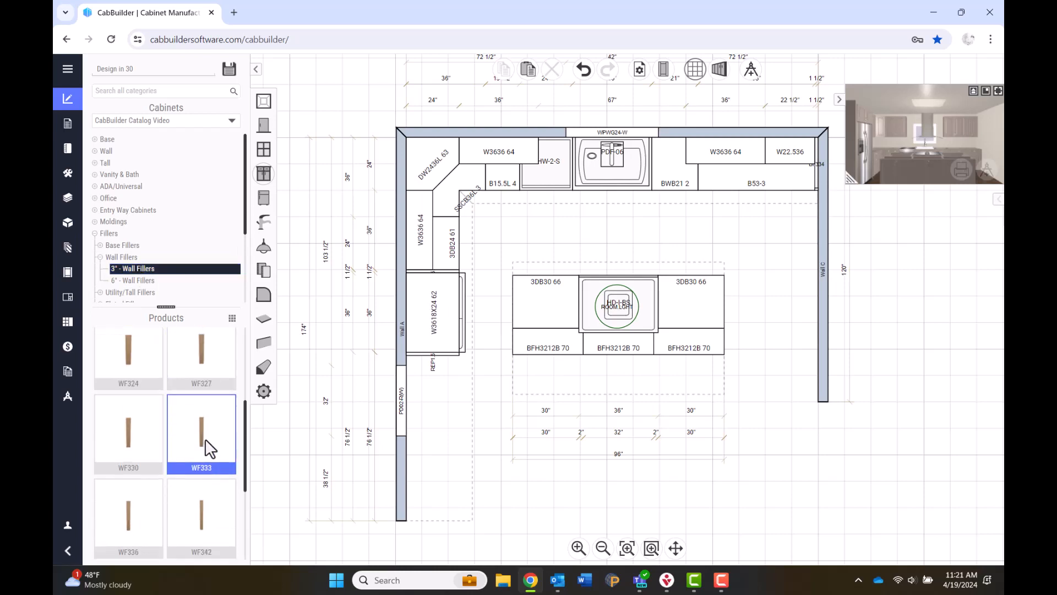
{"action": "left_click_drag", "start_coordinate": [143, 522], "coordinate": [819, 147]}
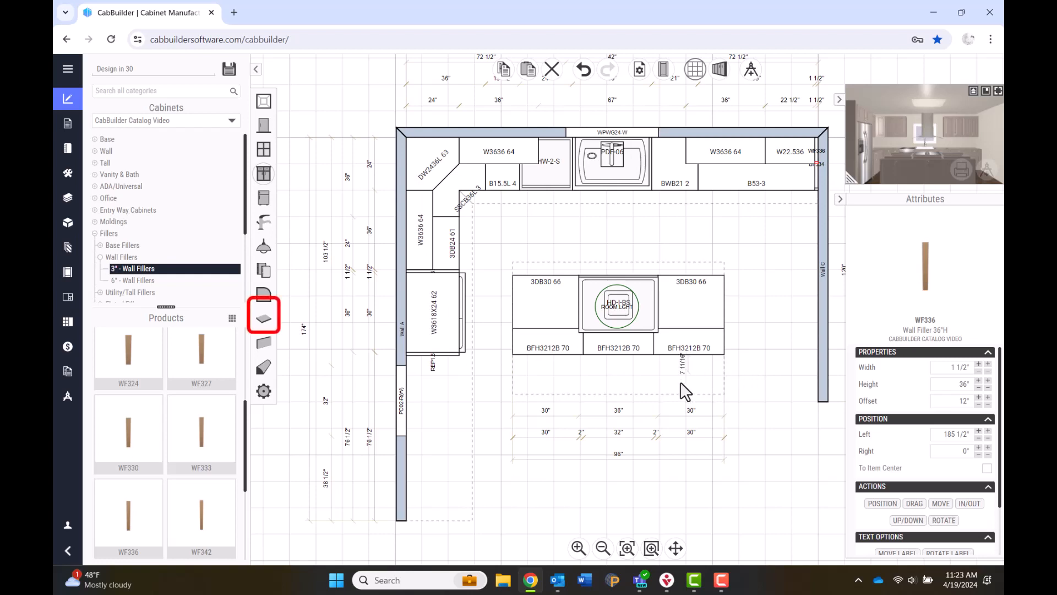
Set countertop glossiness to 40% and add 1 1/2"-overhang countertops to all cabinets.
{"action": "left_click", "coordinate": [271, 319]}
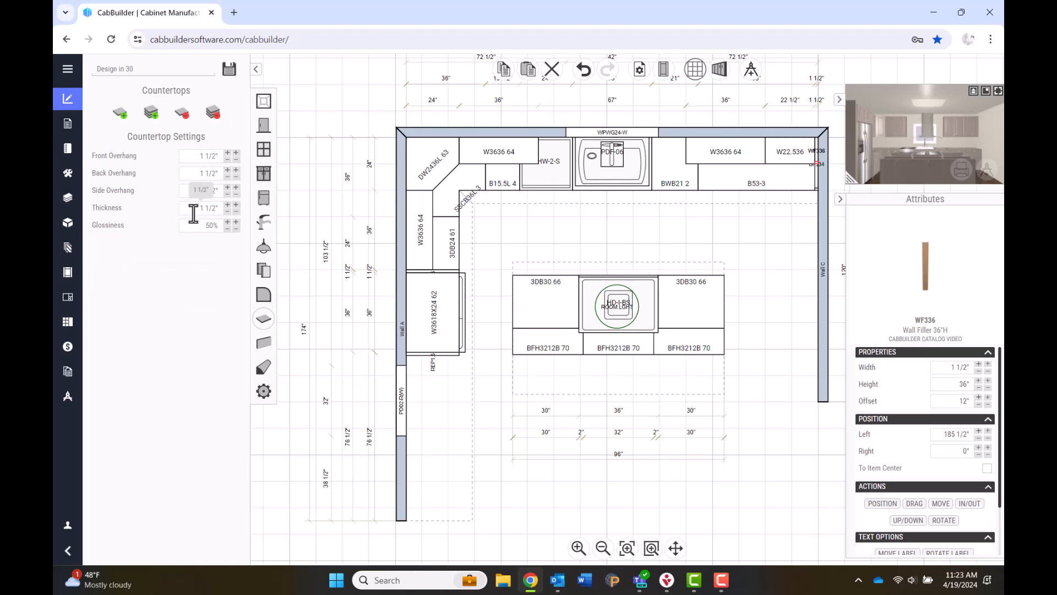
{"action": "left_click", "coordinate": [228, 229]}
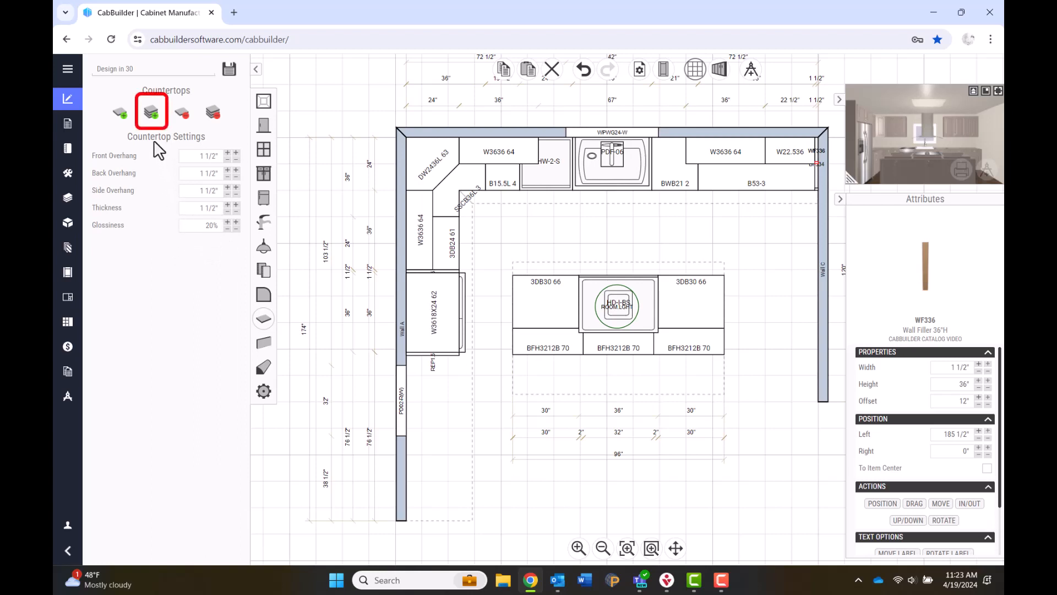
{"action": "left_click", "coordinate": [154, 116]}
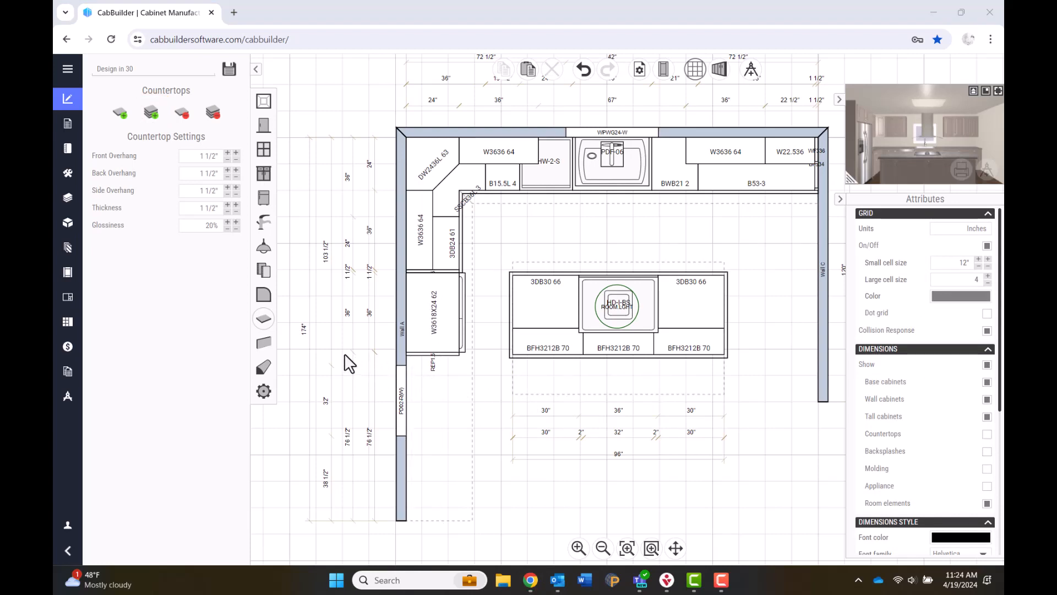
Set backsplash height to 6" (1" depth, 20% glossiness) and add backsplashes along every wall.
{"action": "left_click", "coordinate": [265, 344]}
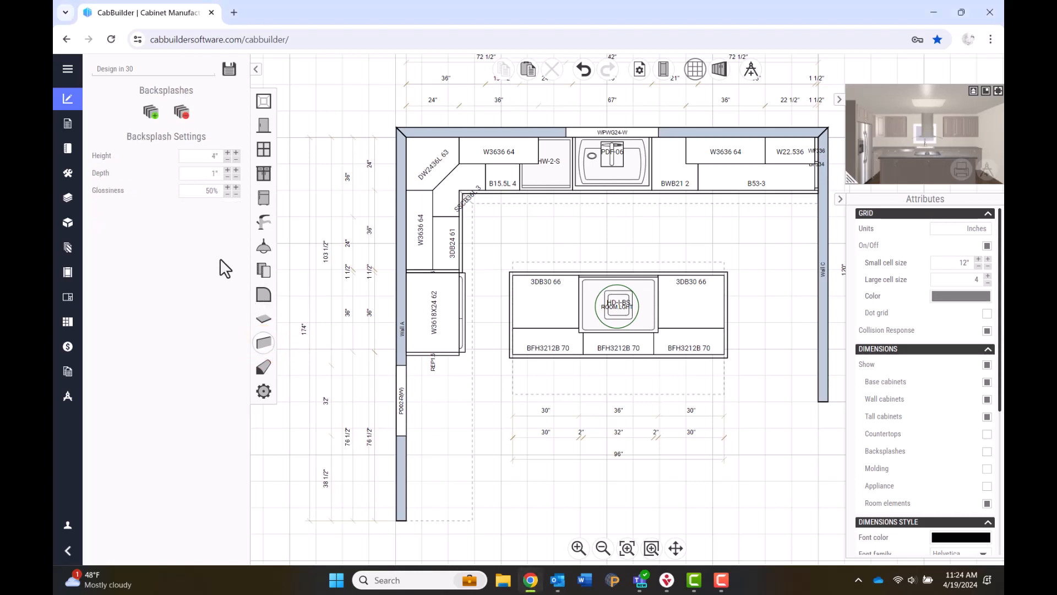
{"action": "left_click", "coordinate": [199, 156]}
{"action": "double_click", "coordinate": [215, 157]}
{"action": "type", "text": "6"}
{"action": "left_click", "coordinate": [192, 176]}
{"action": "left_click", "coordinate": [144, 109]}
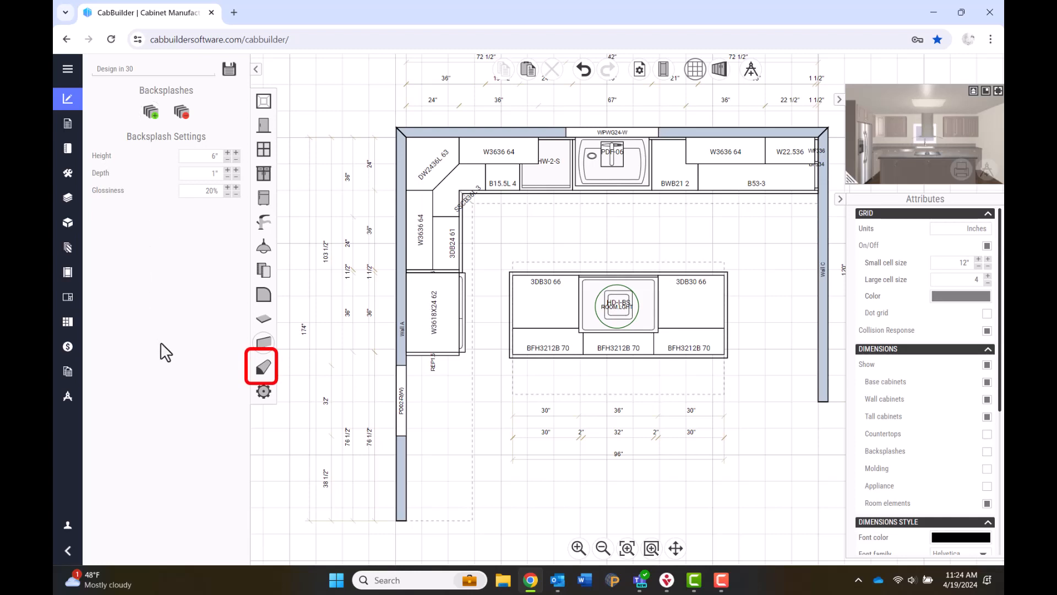
Enable top molding, disable light rail, and use CabBuilder Catalog Video for top molding and toe kick.
{"action": "left_click", "coordinate": [263, 366]}
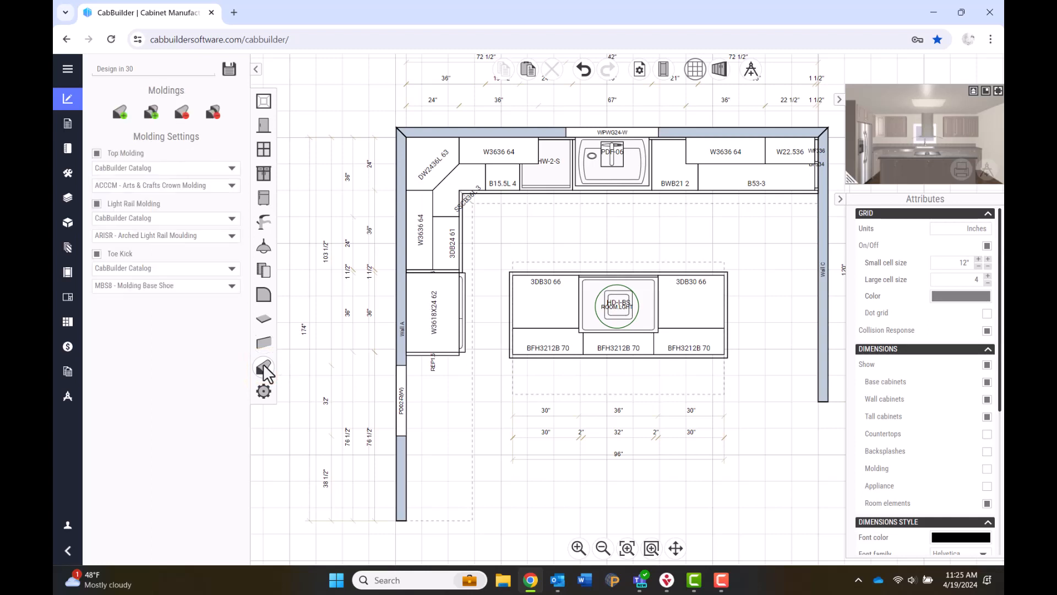
{"action": "left_click", "coordinate": [97, 153]}
{"action": "left_click", "coordinate": [97, 204]}
{"action": "left_click", "coordinate": [236, 166]}
{"action": "left_click", "coordinate": [184, 195]}
{"action": "left_click", "coordinate": [211, 270]}
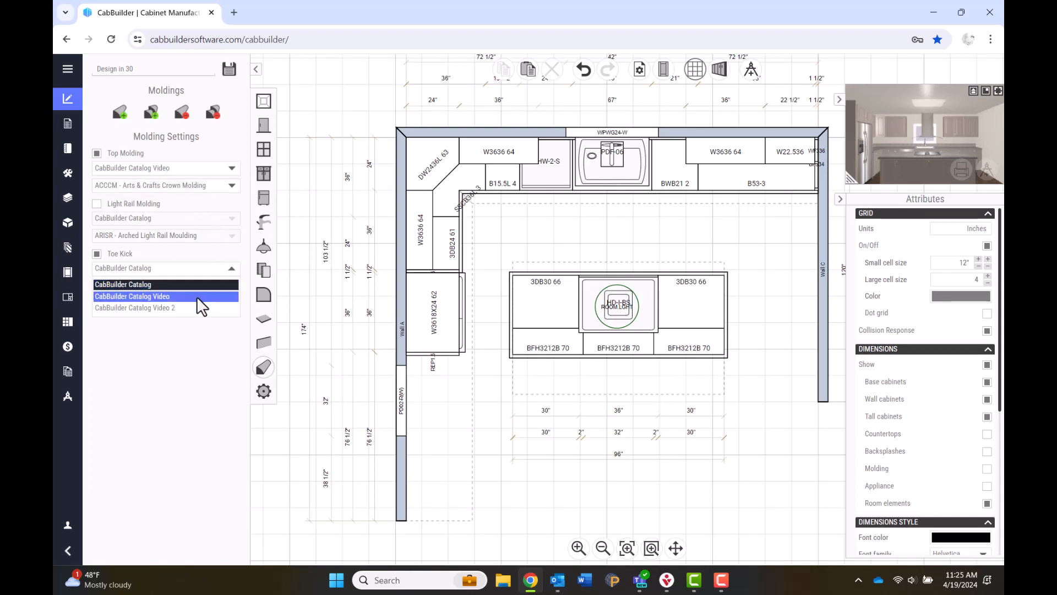
{"action": "left_click", "coordinate": [197, 297]}
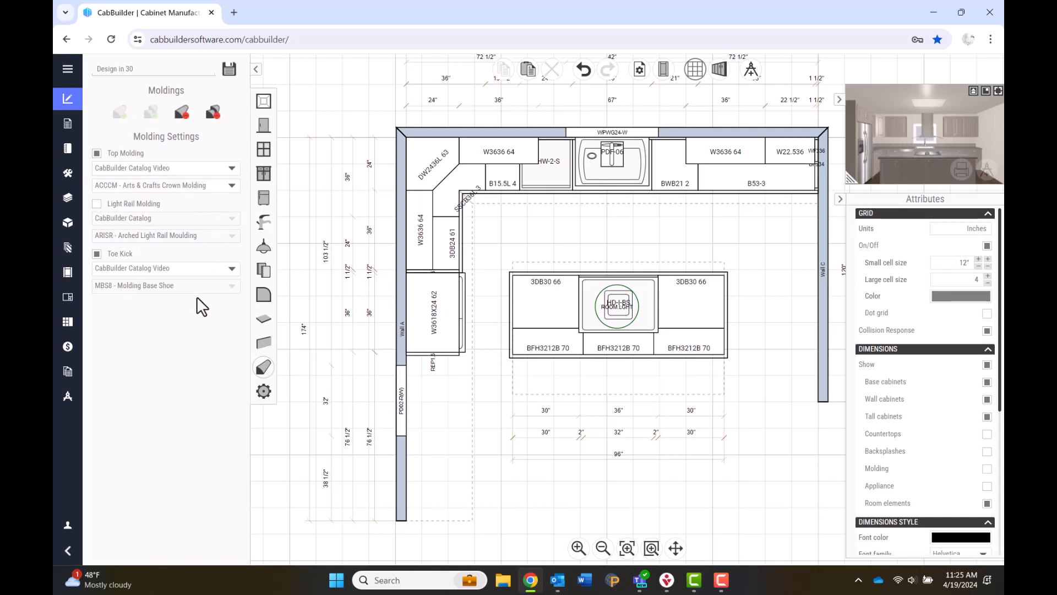
Choose CLTCROWN Classic Tall Crown top molding and TK96 wood toe kick, then add them to all cabinets.
{"action": "left_click", "coordinate": [230, 186]}
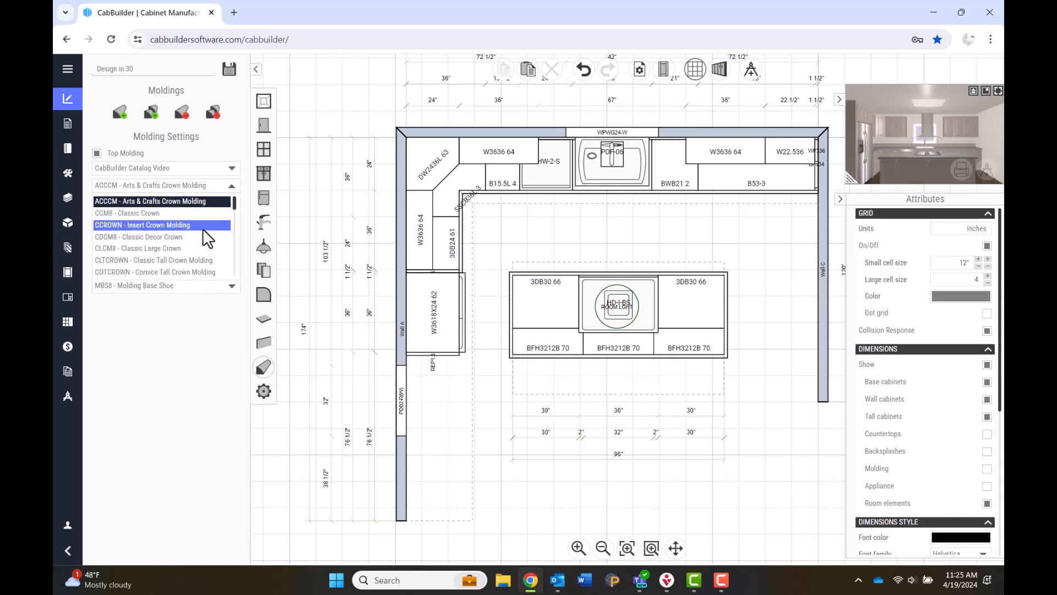
{"action": "left_click", "coordinate": [201, 261]}
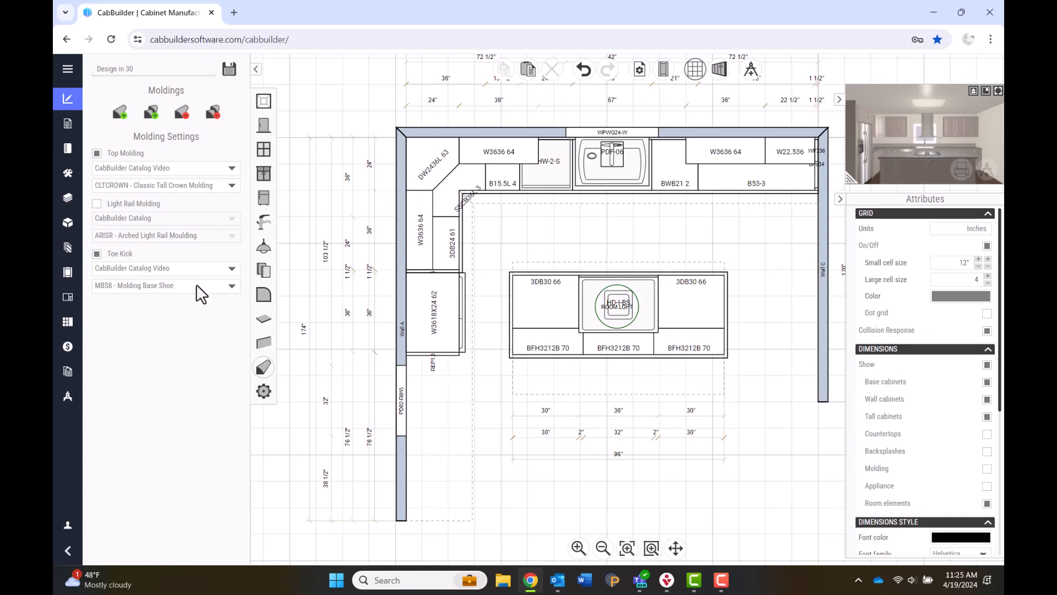
{"action": "left_click", "coordinate": [196, 285]}
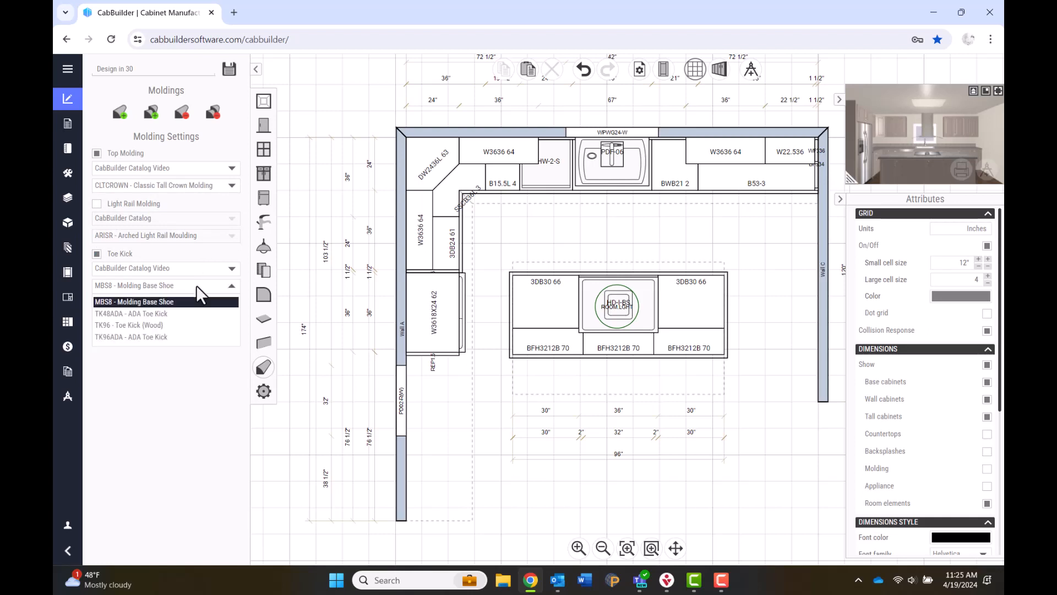
{"action": "left_click", "coordinate": [164, 326]}
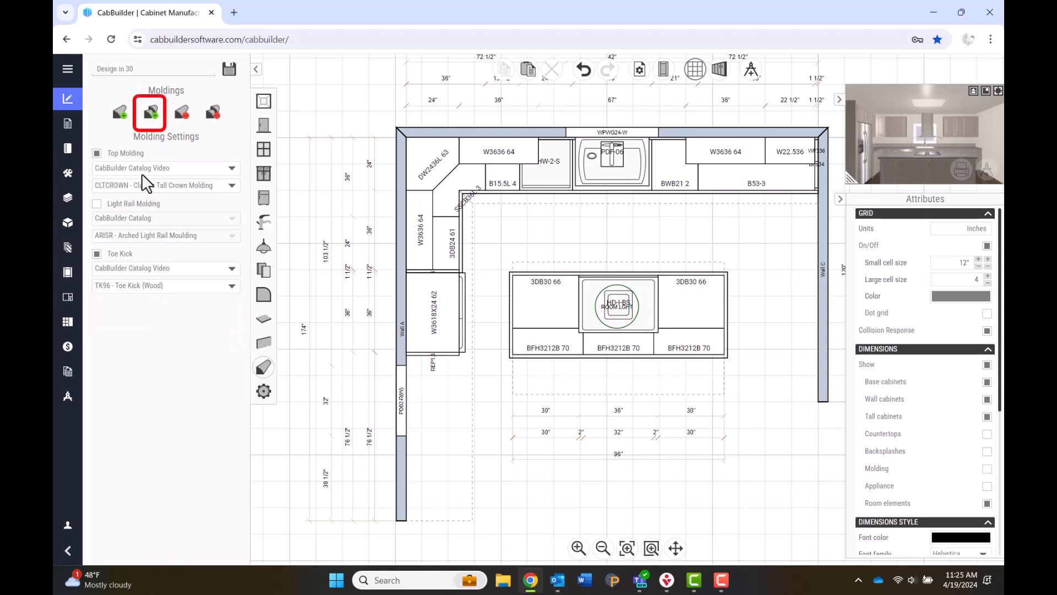
{"action": "left_click", "coordinate": [142, 107]}
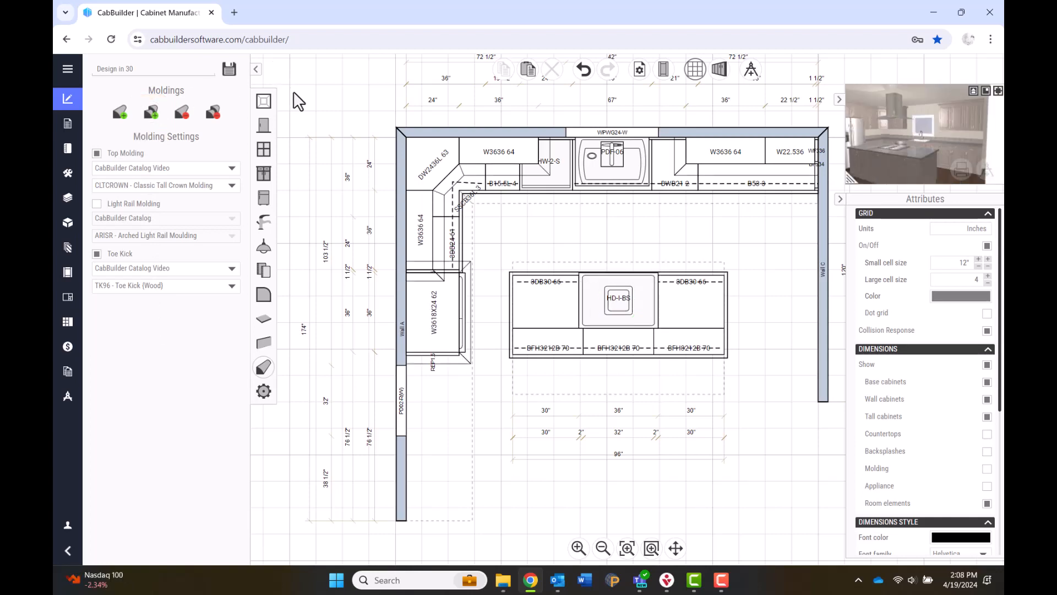
Browse the lighting and furniture catalogs and nudge the island hood's height above the cooktop.
{"action": "left_click", "coordinate": [266, 247]}
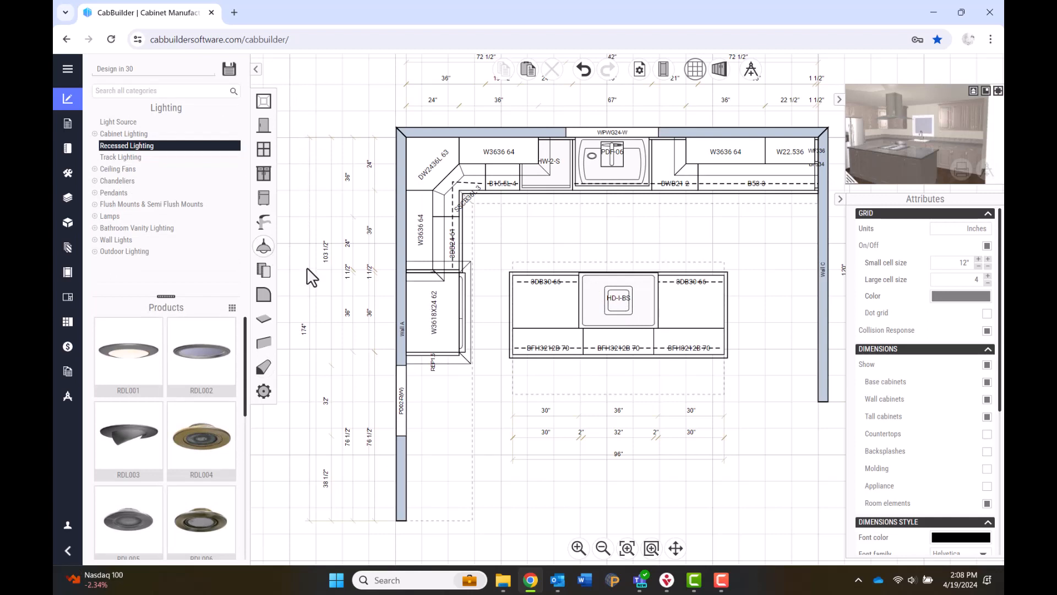
{"action": "left_click", "coordinate": [267, 272]}
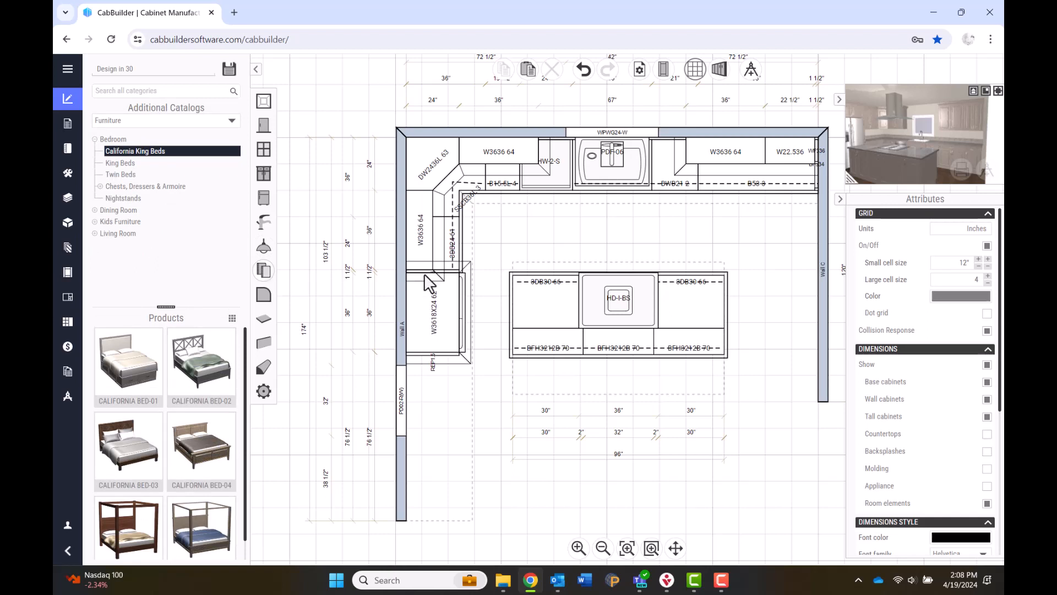
{"action": "left_click", "coordinate": [650, 302]}
{"action": "left_click", "coordinate": [669, 325]}
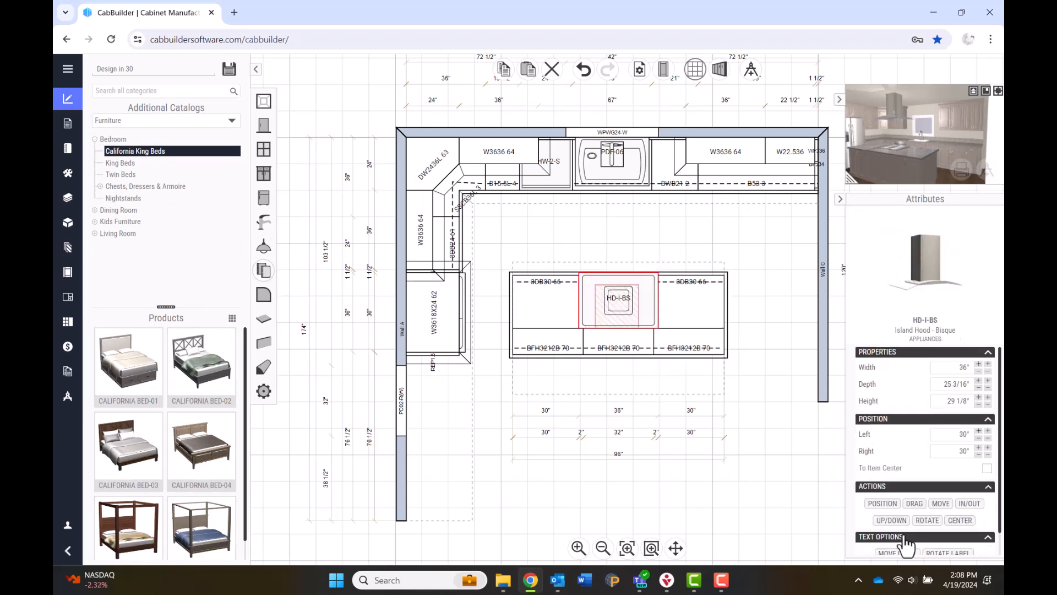
{"action": "left_click", "coordinate": [896, 521]}
{"action": "scroll", "coordinate": [925, 496], "scroll_direction": "down", "scroll_amount": 2}
{"action": "left_click", "coordinate": [983, 479]}
{"action": "left_click", "coordinate": [647, 347]}
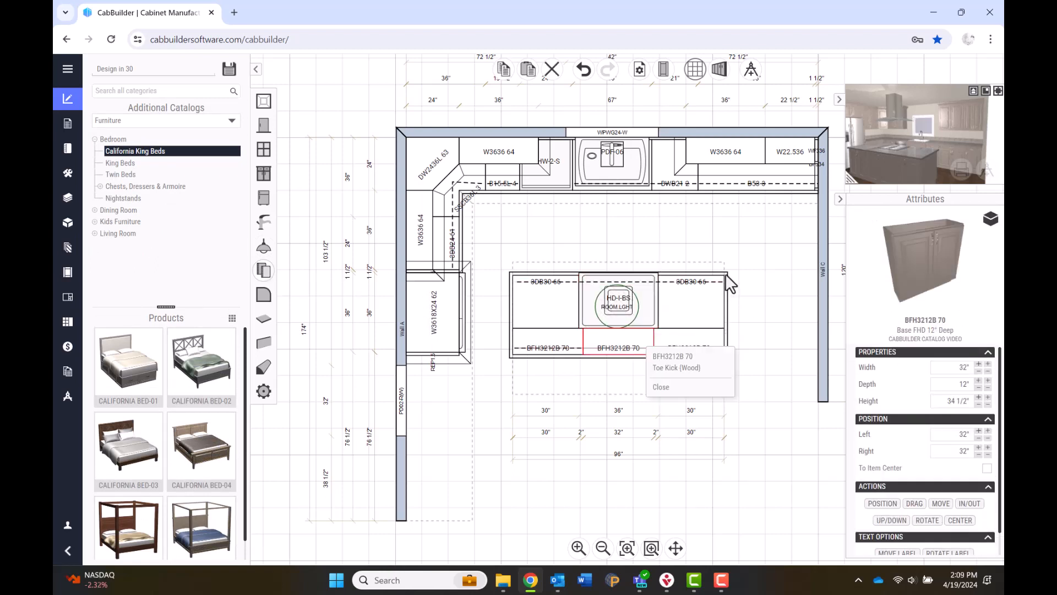
Set the island countertop depth to 53" and enlarge the 3D preview to full size.
{"action": "left_click", "coordinate": [725, 273]}
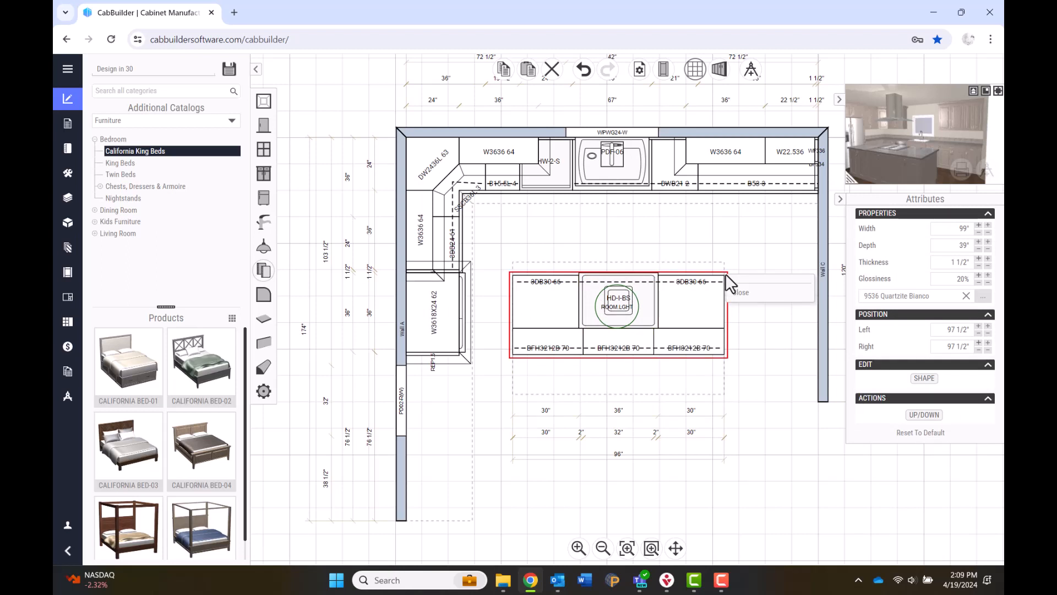
{"action": "left_click", "coordinate": [961, 248]}
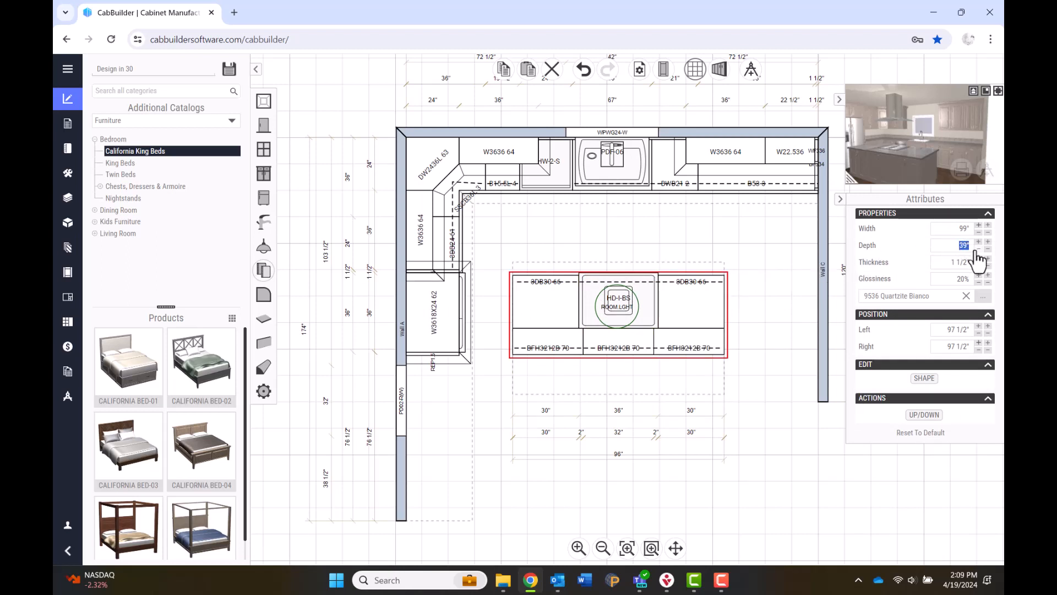
{"action": "type", "text": "53"}
{"action": "key", "text": "Return"}
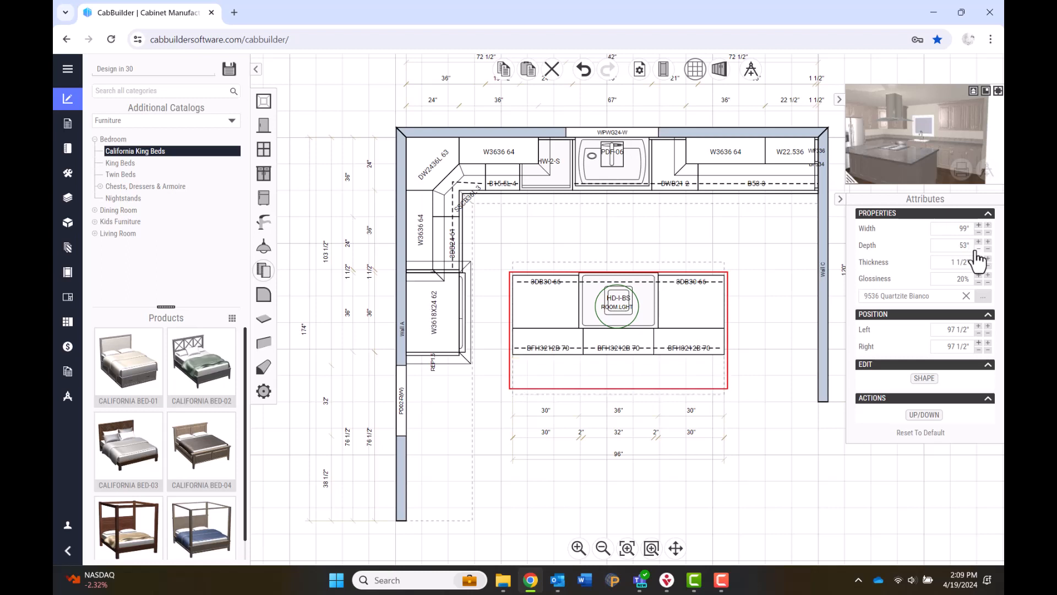
{"action": "left_click", "coordinate": [998, 90]}
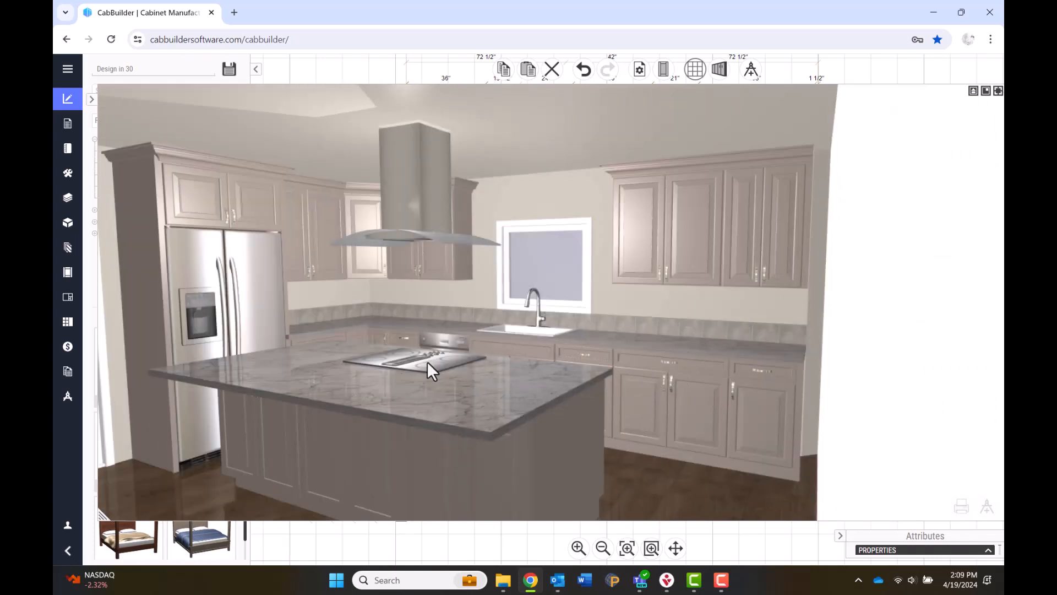
Orbit and zoom the 3D kitchen to view the door, fridge side and island, then restore the floor plan.
{"action": "left_click_drag", "start_coordinate": [427, 362], "coordinate": [691, 301]}
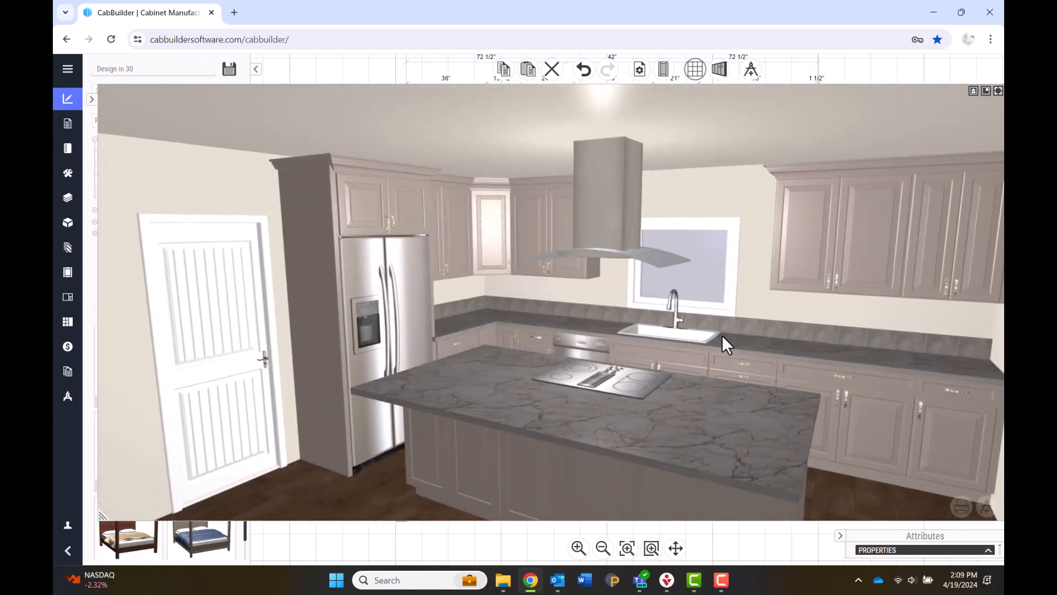
{"action": "scroll", "coordinate": [775, 320], "scroll_direction": "up", "scroll_amount": 4}
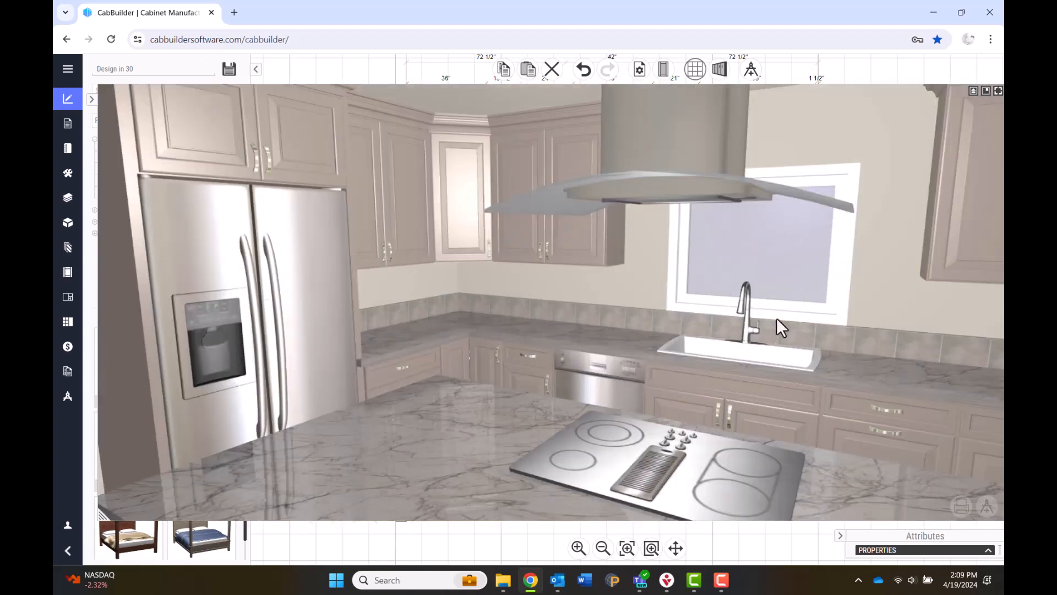
{"action": "scroll", "coordinate": [777, 318], "scroll_direction": "down", "scroll_amount": 5}
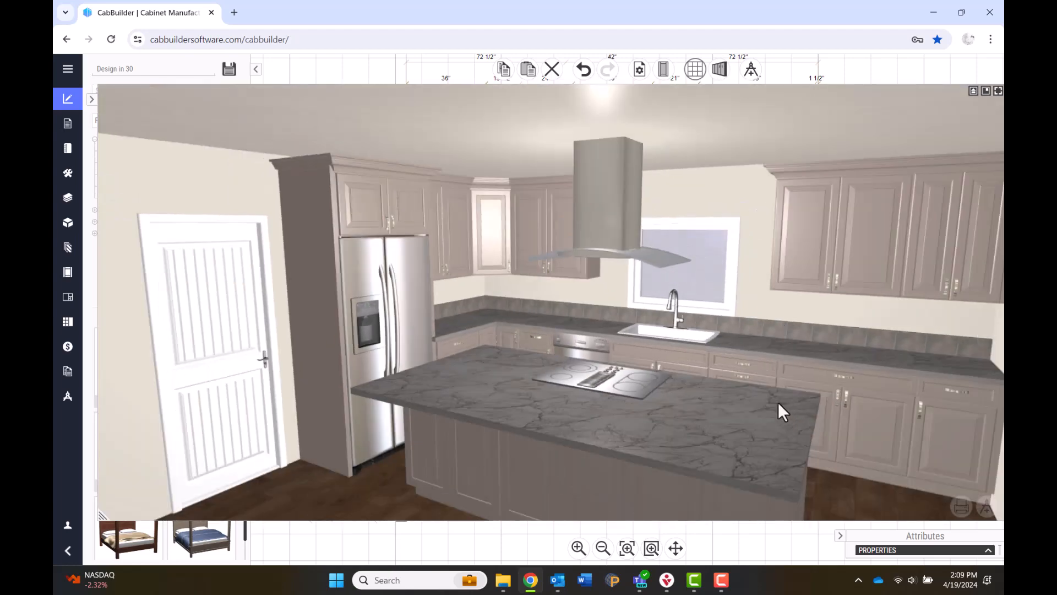
{"action": "mouse_move", "coordinate": [778, 402]}
{"action": "left_mouse_down"}
{"action": "mouse_move", "coordinate": [704, 392]}
{"action": "mouse_move", "coordinate": [728, 414]}
{"action": "mouse_move", "coordinate": [781, 399]}
{"action": "left_mouse_up"}
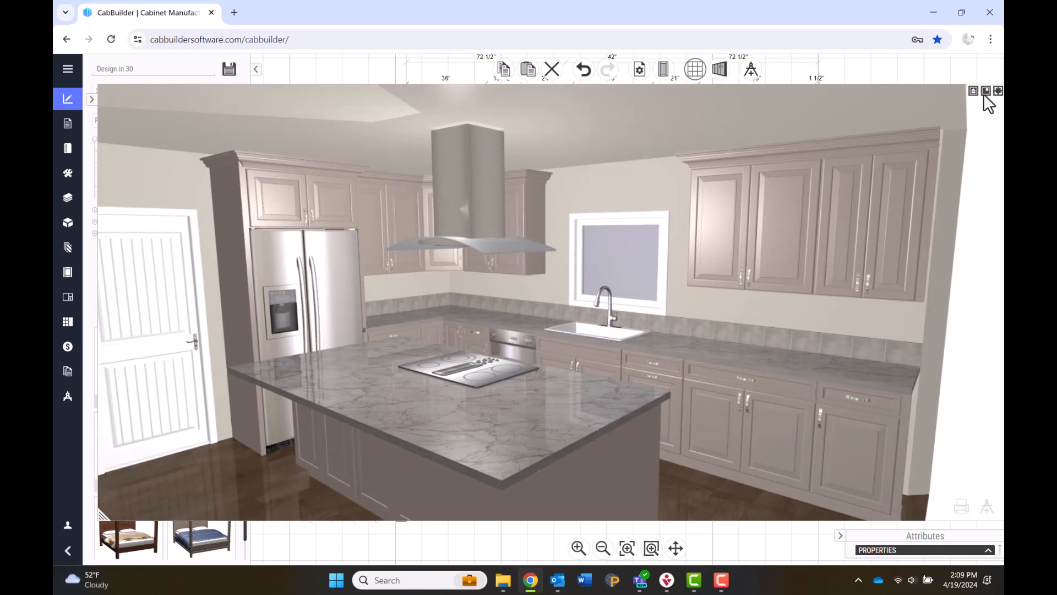
{"action": "left_click", "coordinate": [986, 91]}
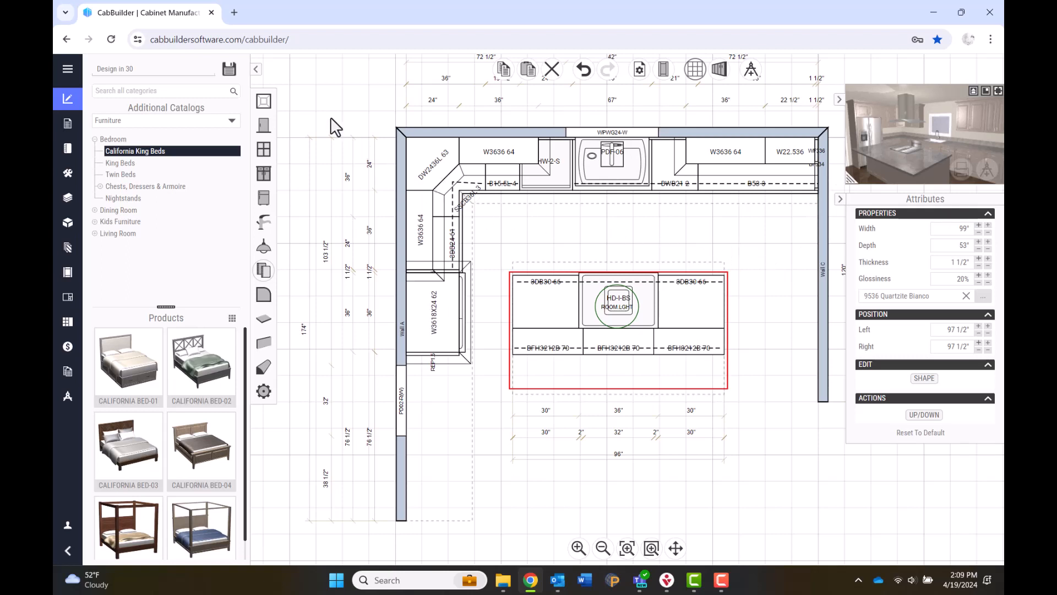
Save the 'Design in 30' plan, deselect the island countertop, and switch to another taskbar application.
{"action": "left_click", "coordinate": [230, 72]}
{"action": "left_click", "coordinate": [536, 488]}
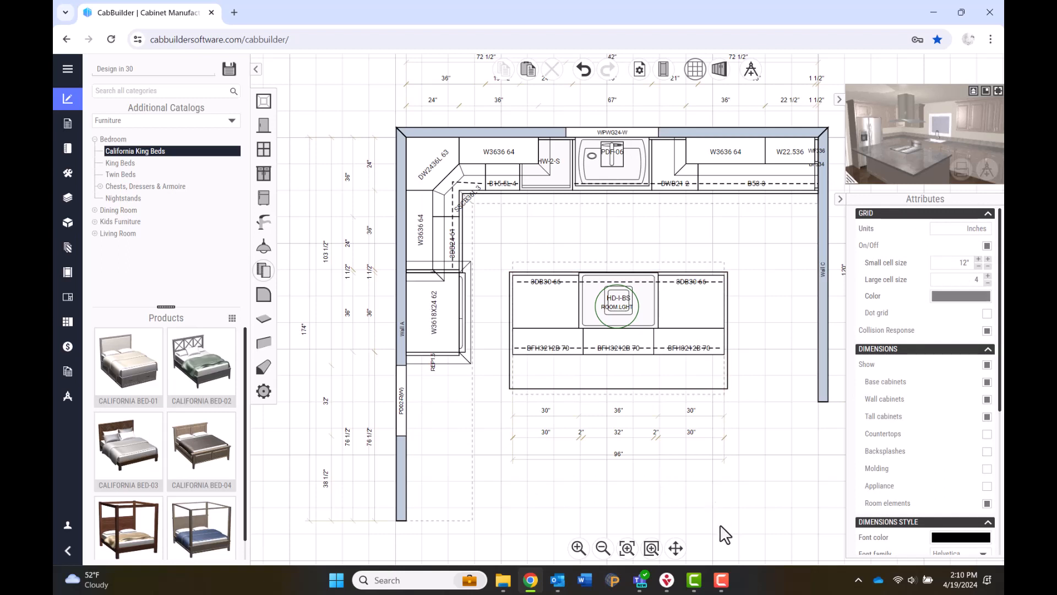
{"action": "left_click", "coordinate": [721, 580]}
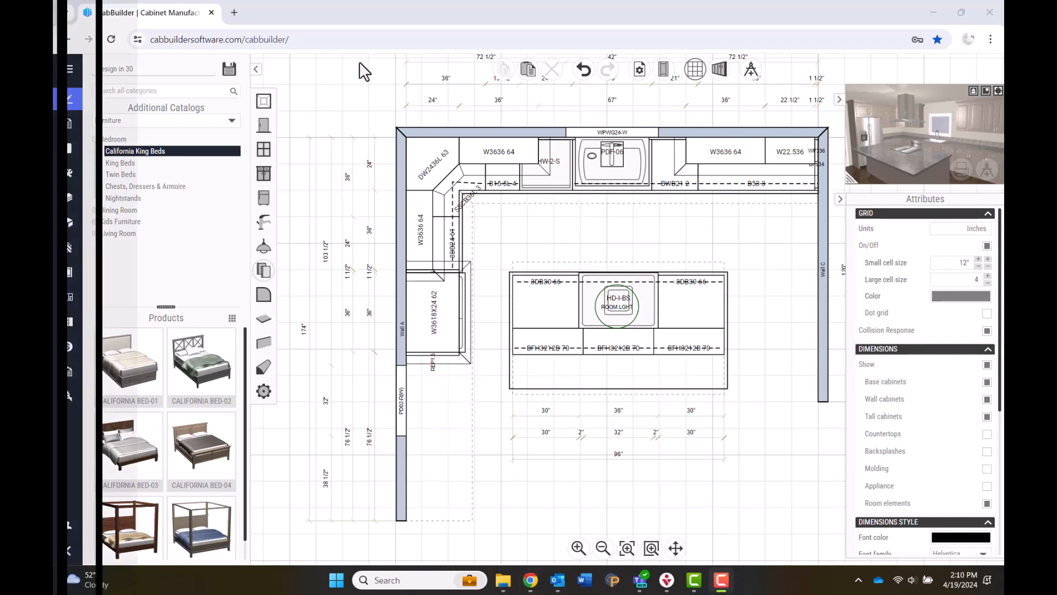